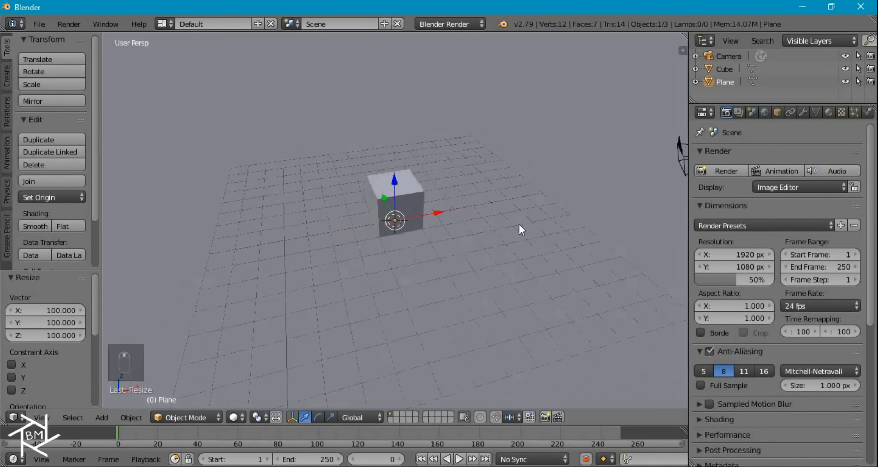
- Switch the render engine to Cycles and select the cube
{"action": "middle_click_drag", "start_coordinate": [416, 240], "coordinate": [429, 219]}
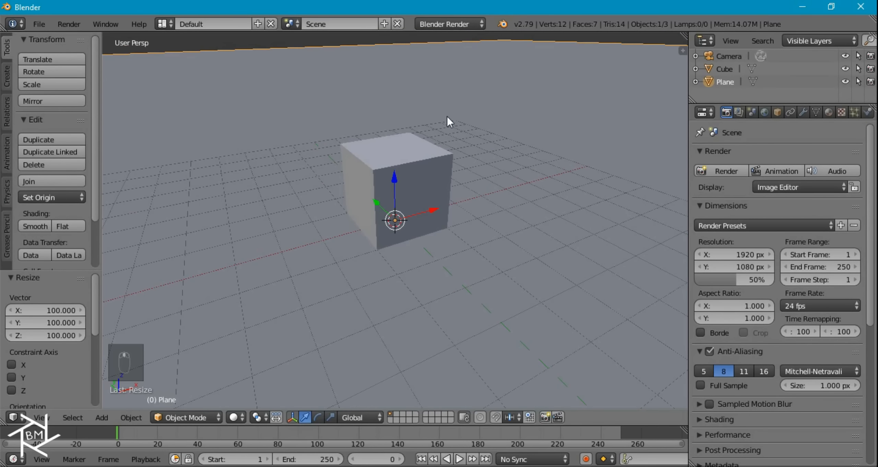
{"action": "left_click", "coordinate": [451, 24]}
{"action": "left_click", "coordinate": [443, 65]}
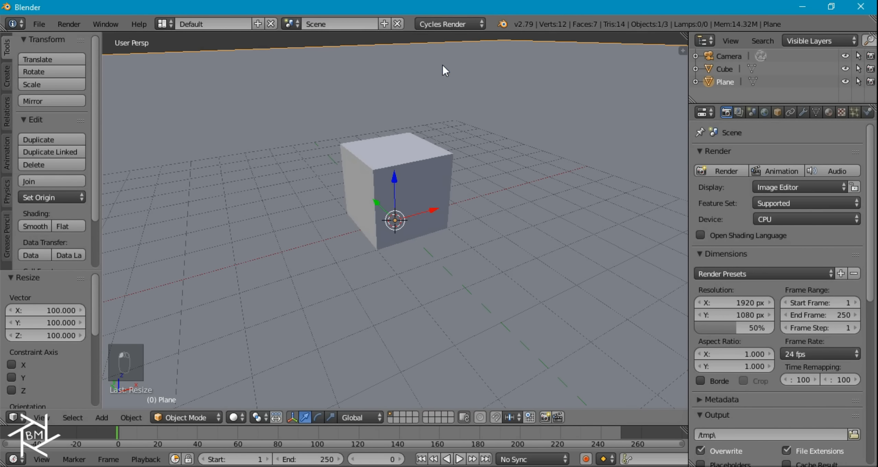
{"action": "right_click", "coordinate": [399, 185]}
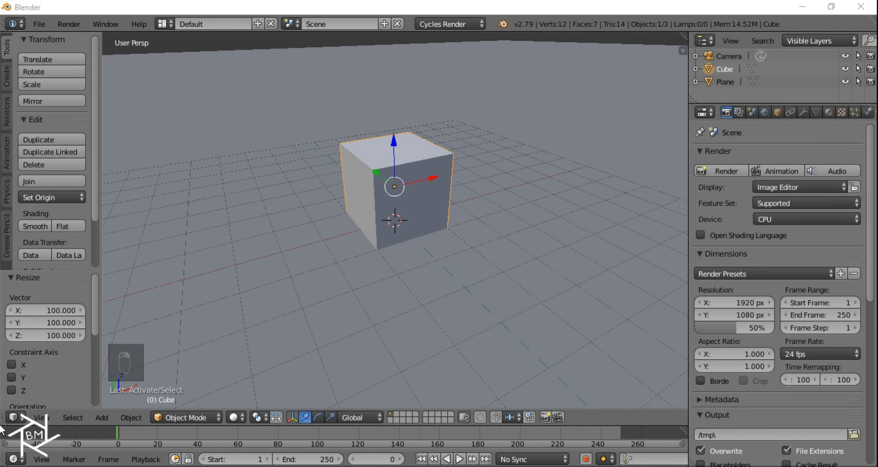
- Split the 3D view, make the left half a Node Editor, and enable nodes on the cube's material
{"action": "left_click_drag", "start_coordinate": [3, 425], "coordinate": [330, 392]}
{"action": "left_click", "coordinate": [13, 418]}
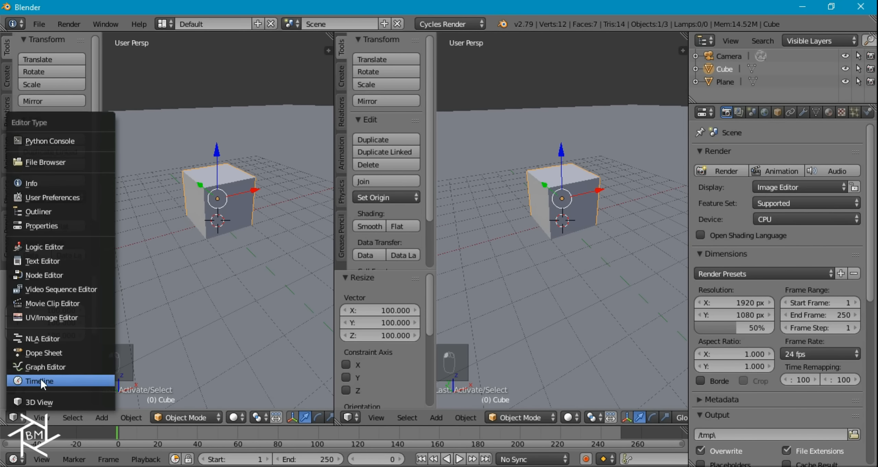
{"action": "left_click", "coordinate": [46, 277]}
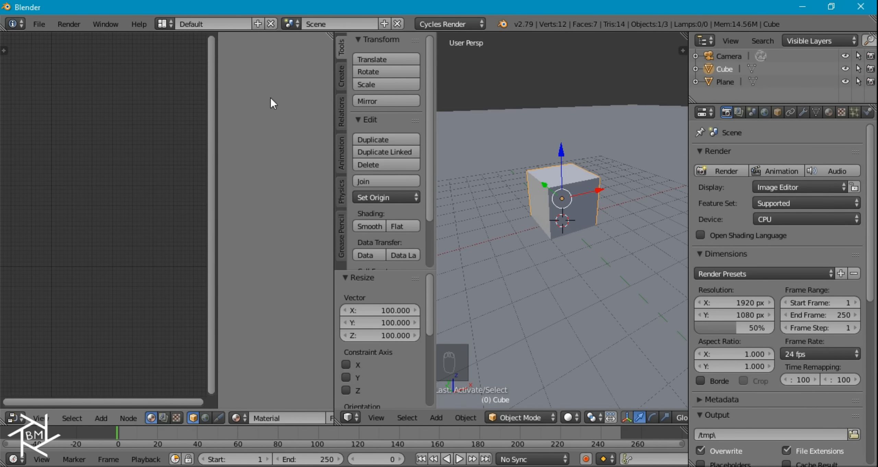
{"action": "key", "text": "n"}
{"action": "scroll", "coordinate": [295, 411], "scroll_direction": "down", "scroll_amount": 5}
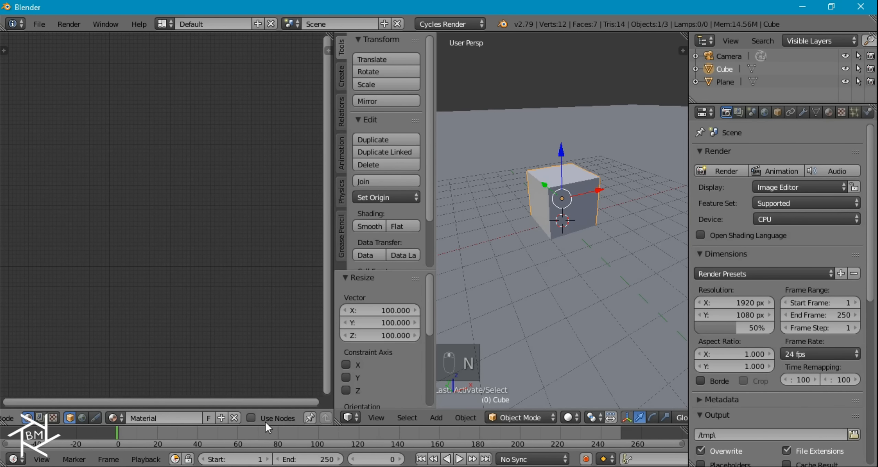
{"action": "left_click", "coordinate": [251, 418]}
- Pan the node editor to empty grid space and bring up the Add node menu
{"action": "scroll", "coordinate": [115, 210], "scroll_direction": "up", "scroll_amount": 8}
{"action": "middle_click_drag", "start_coordinate": [93, 214], "coordinate": [290, 216]}
{"action": "scroll", "coordinate": [208, 197], "scroll_direction": "down", "scroll_amount": 3}
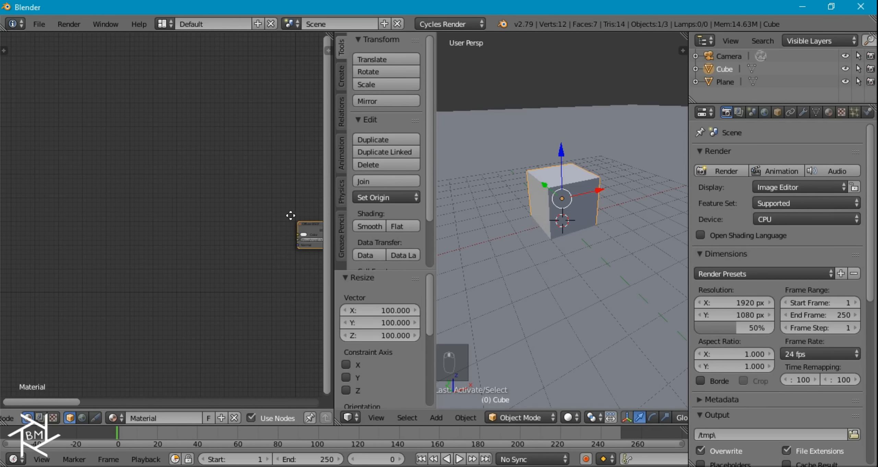
{"action": "middle_click_drag", "start_coordinate": [107, 211], "coordinate": [177, 223]}
{"action": "middle_click_drag", "start_coordinate": [133, 251], "coordinate": [99, 241]}
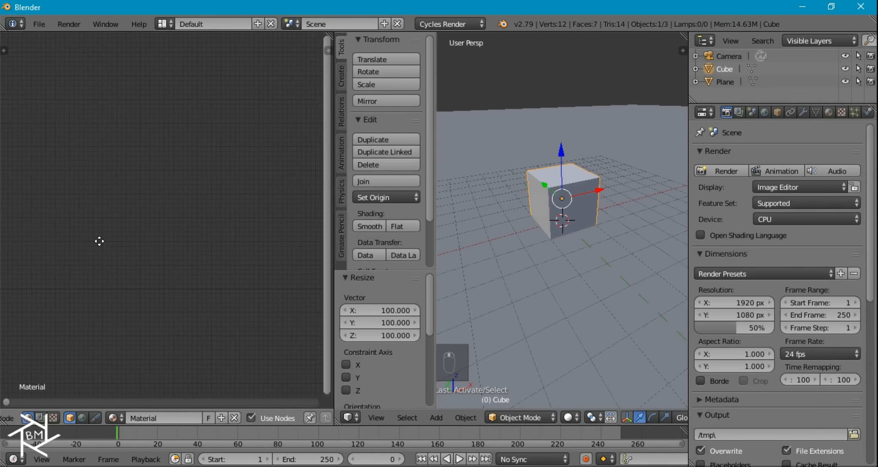
{"action": "key", "text": "shift+a"}
{"action": "mouse_move", "coordinate": [103, 290]}
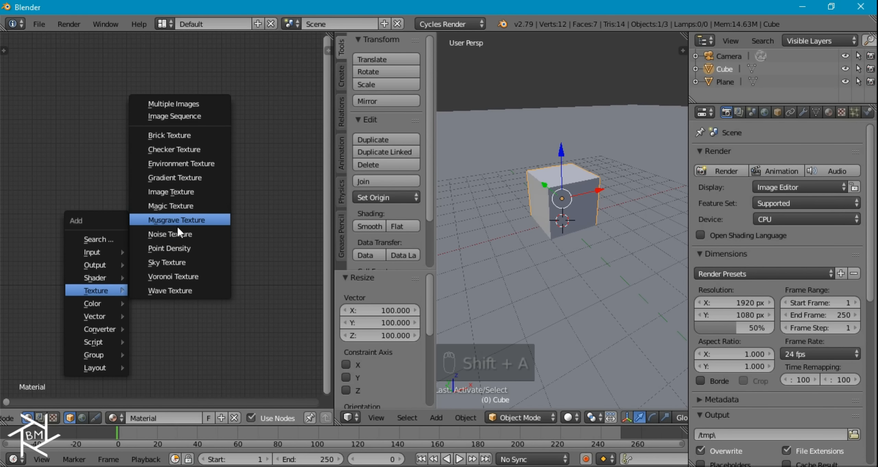
- Add a Noise Texture with Ctrl+T mapping, linking Texture Coordinate Object into Mapping
{"action": "left_click", "coordinate": [171, 234]}
{"action": "left_click", "coordinate": [87, 238]}
{"action": "key", "text": "ctrl+t"}
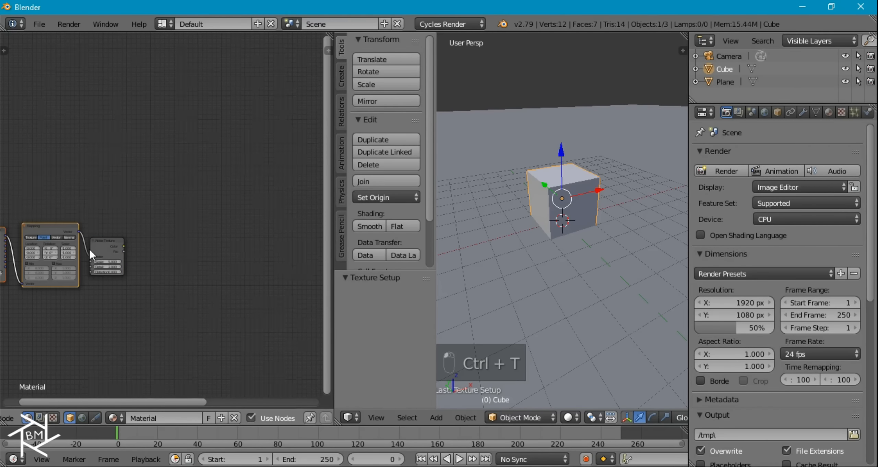
{"action": "middle_click_drag", "start_coordinate": [89, 247], "coordinate": [189, 237]}
{"action": "scroll", "coordinate": [163, 220], "scroll_direction": "up", "scroll_amount": 2}
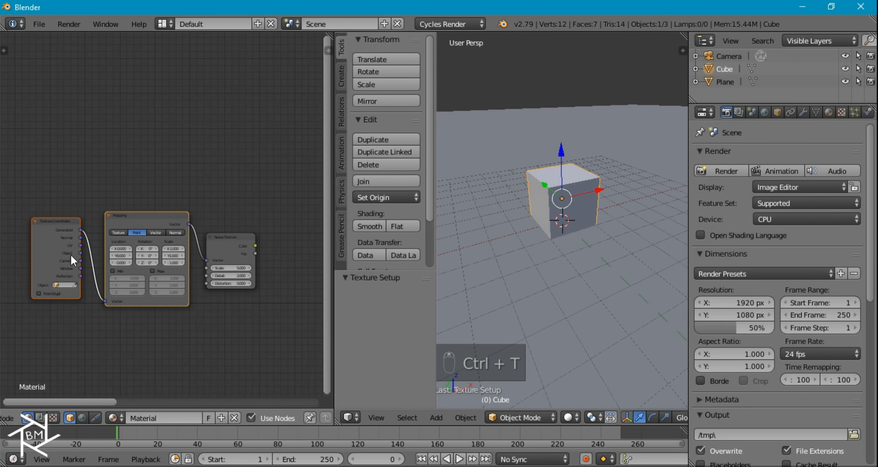
{"action": "left_click_drag", "start_coordinate": [80, 254], "coordinate": [105, 301]}
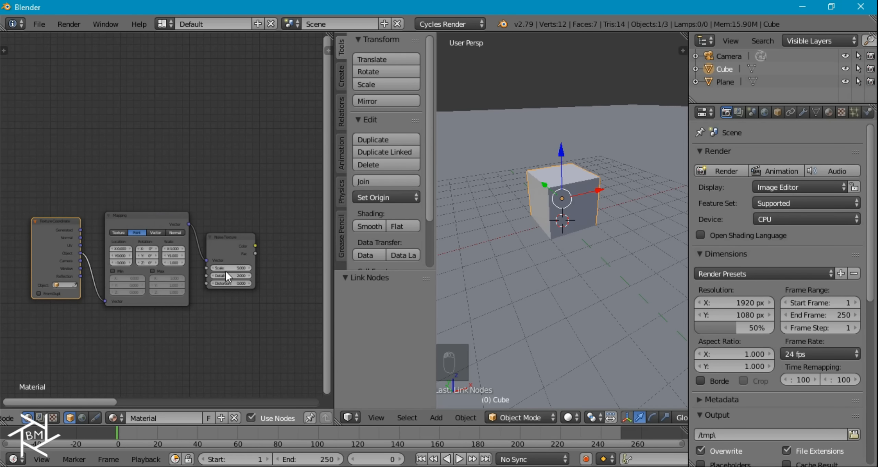
{"action": "scroll", "coordinate": [219, 254], "scroll_direction": "right", "scroll_amount": 5}
- Add a ColorRamp after the noise, feeding its Color into the ColorRamp Fac
{"action": "key", "text": "shift+a"}
{"action": "mouse_move", "coordinate": [191, 262]}
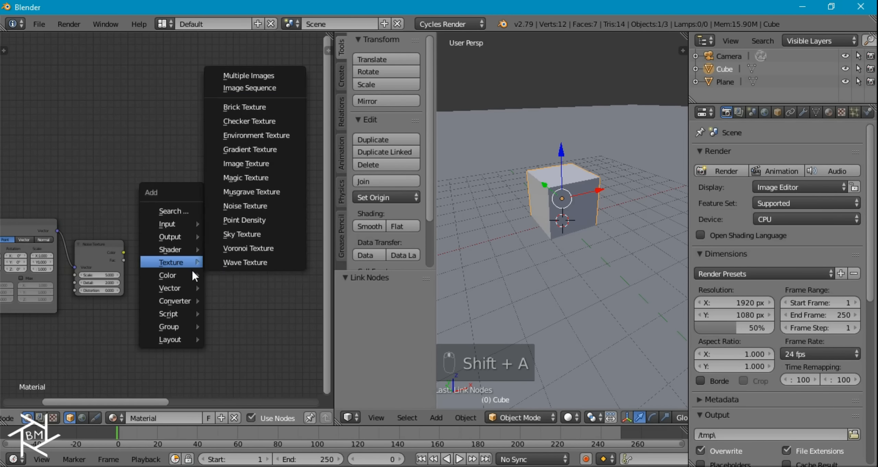
{"action": "mouse_move", "coordinate": [185, 301]}
{"action": "left_click", "coordinate": [243, 168]}
{"action": "left_click", "coordinate": [152, 224]}
{"action": "left_click_drag", "start_coordinate": [123, 253], "coordinate": [161, 292]}
- Preview the ColorRamp on the cube in rendered shading, orbiting to see its top and sides
{"action": "left_click", "coordinate": [205, 232], "text": "ctrl+shift"}
{"action": "key", "text": "shift+z"}
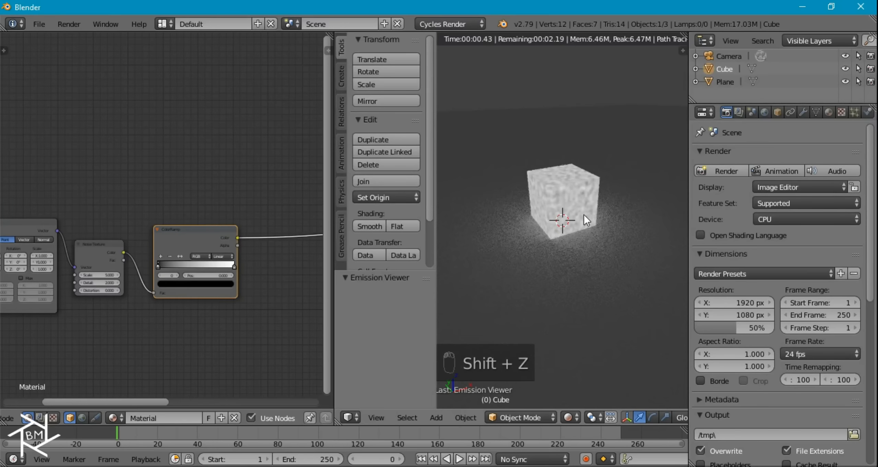
{"action": "scroll", "coordinate": [569, 155], "scroll_direction": "up", "scroll_amount": 6}
{"action": "scroll", "coordinate": [553, 134], "scroll_direction": "down", "scroll_amount": 3}
{"action": "middle_click_drag", "start_coordinate": [561, 144], "coordinate": [550, 190]}
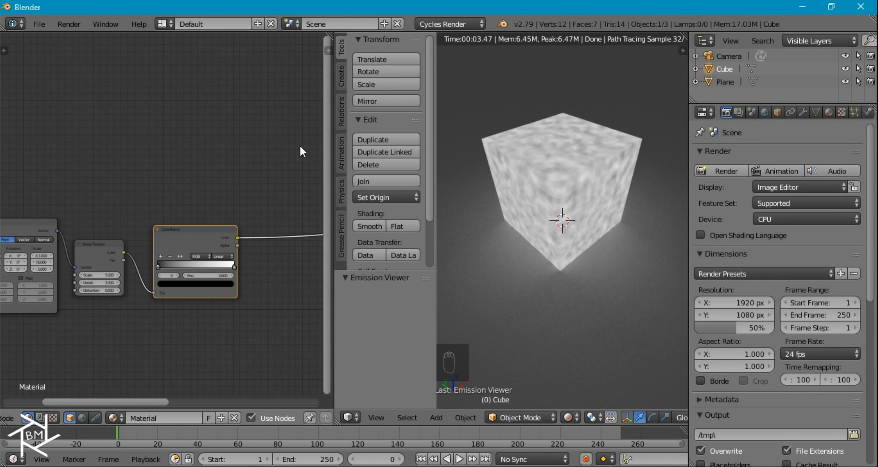
{"action": "middle_click_drag", "start_coordinate": [255, 239], "coordinate": [209, 220]}
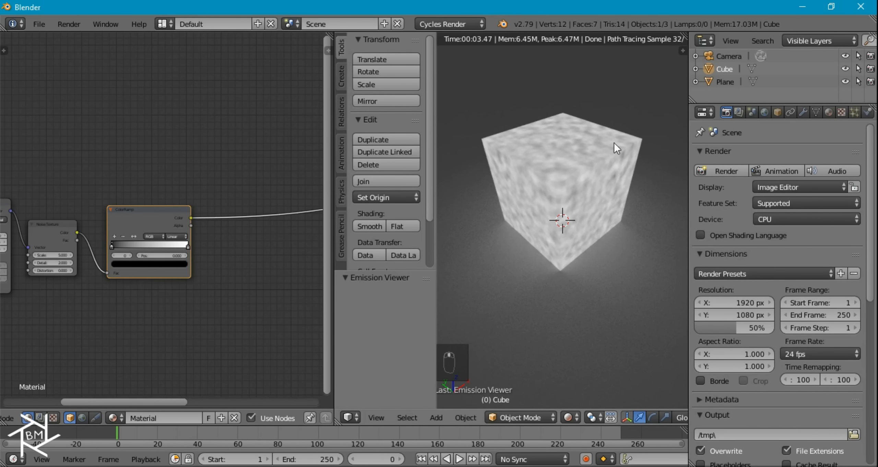
- Add a Voronoi Texture and link the ColorRamp Color into its Vector input
{"action": "middle_click_drag", "start_coordinate": [247, 232], "coordinate": [221, 215]}
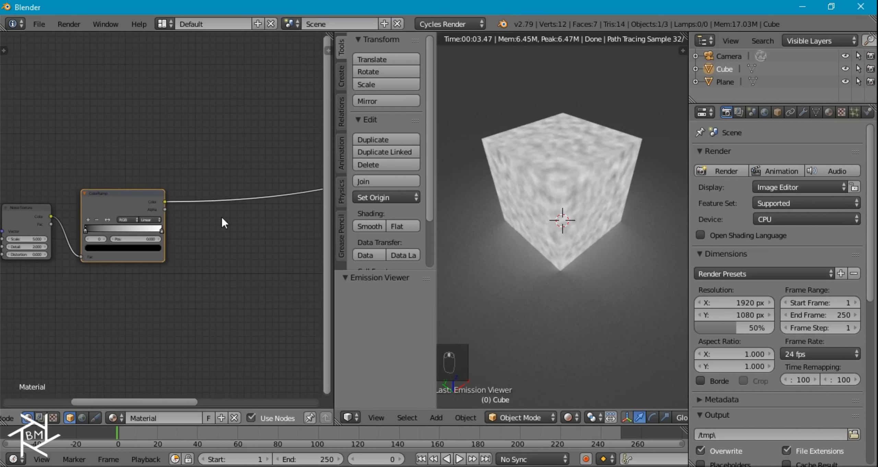
{"action": "key", "text": "shift+a"}
{"action": "mouse_move", "coordinate": [218, 229]}
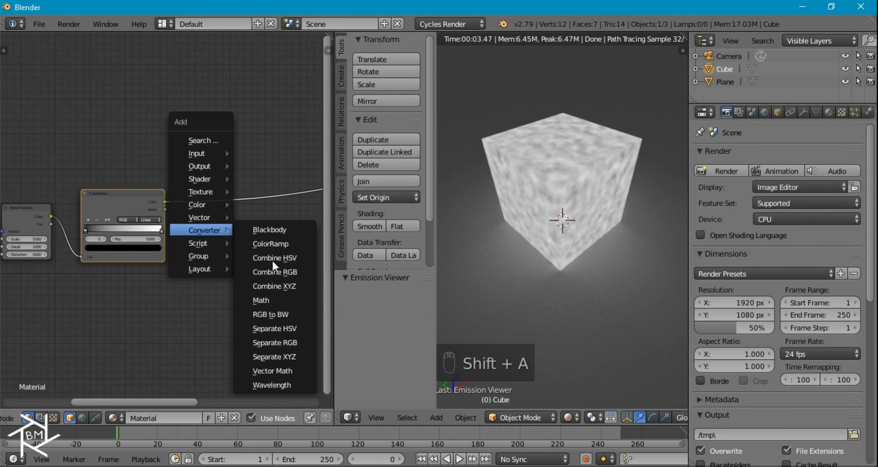
{"action": "mouse_move", "coordinate": [213, 192]}
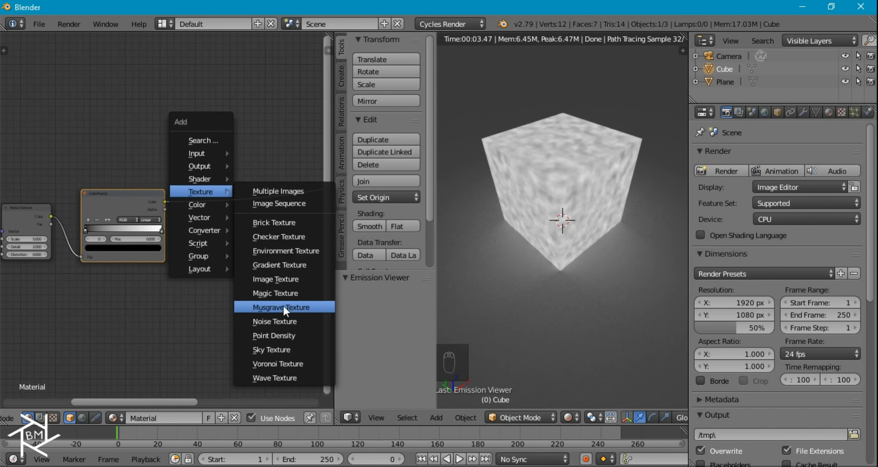
{"action": "left_click", "coordinate": [279, 363]}
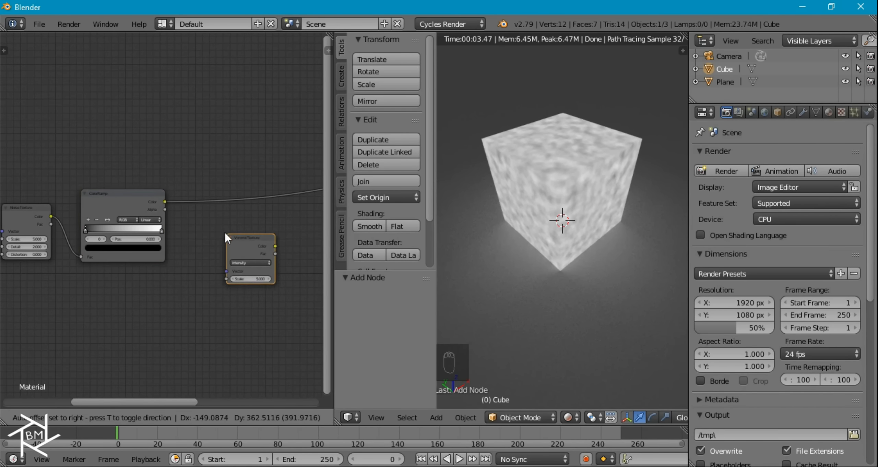
{"action": "left_click", "coordinate": [208, 215]}
{"action": "left_click_drag", "start_coordinate": [166, 203], "coordinate": [206, 181]}
{"action": "left_click_drag", "start_coordinate": [198, 243], "coordinate": [208, 255]}
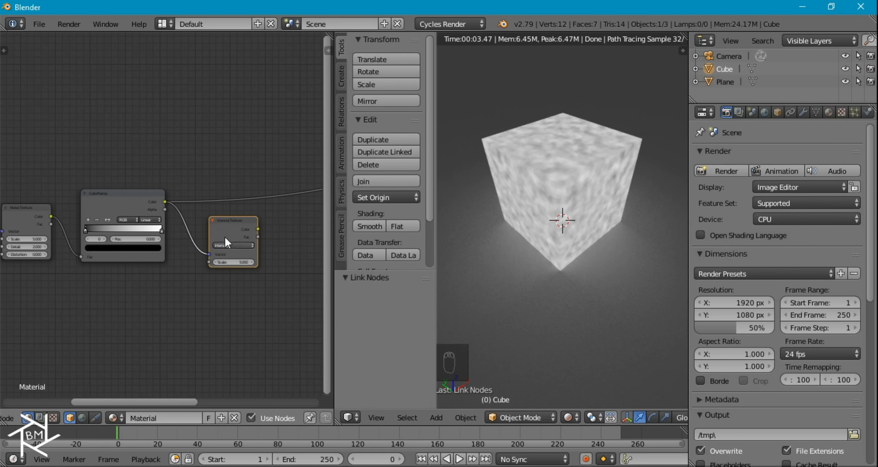
- Duplicate the ColorRamp after the Voronoi, link Voronoi Color to its Fac, and preview it
{"action": "middle_click_drag", "start_coordinate": [250, 227], "coordinate": [141, 234]}
{"action": "left_click", "coordinate": [40, 212]}
{"action": "key", "text": "shift+d"}
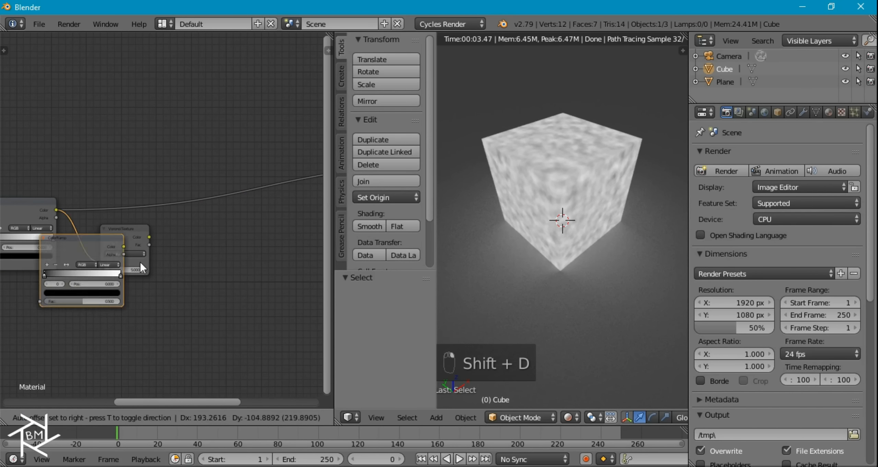
{"action": "left_click", "coordinate": [249, 234]}
{"action": "left_click_drag", "start_coordinate": [148, 237], "coordinate": [182, 283]}
{"action": "left_click", "coordinate": [233, 223]}
{"action": "key", "text": "g"}
{"action": "left_click", "coordinate": [215, 205]}
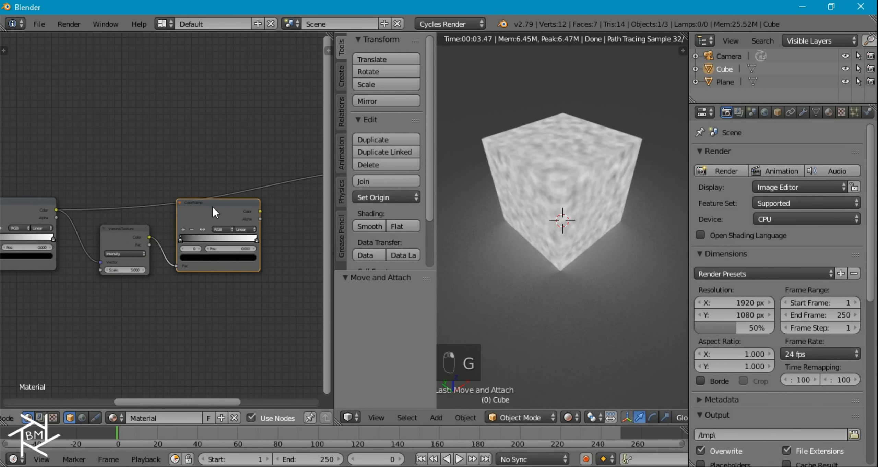
{"action": "left_click", "coordinate": [213, 207], "text": "ctrl+shift"}
{"action": "scroll", "coordinate": [581, 140], "scroll_direction": "up", "scroll_amount": 2}
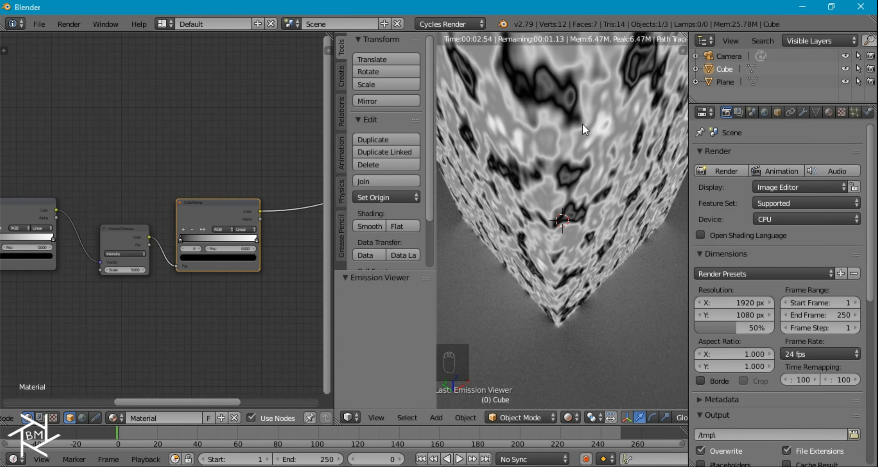
- Nudge the first ColorRamp and move the Voronoi Texture node upward
{"action": "scroll", "coordinate": [102, 214], "scroll_direction": "down", "scroll_amount": 4}
{"action": "middle_click_drag", "start_coordinate": [103, 213], "coordinate": [153, 238]}
{"action": "left_click", "coordinate": [97, 240]}
{"action": "key", "text": "g"}
{"action": "left_click", "coordinate": [93, 244]}
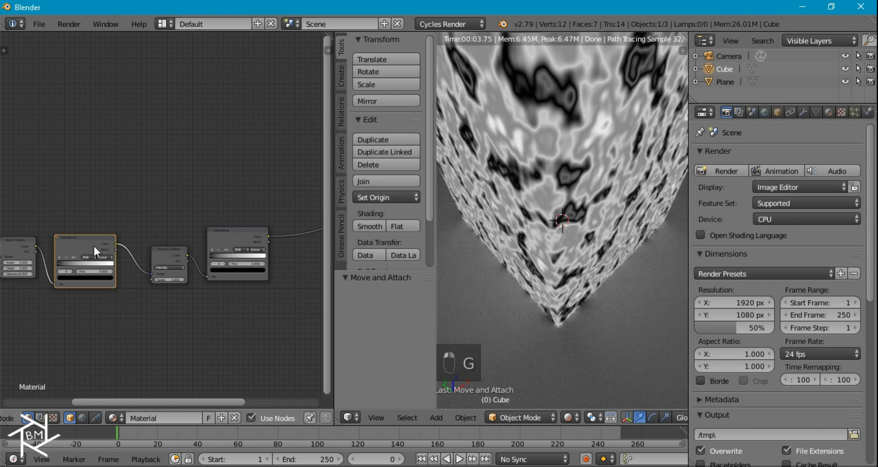
{"action": "left_click", "coordinate": [168, 258]}
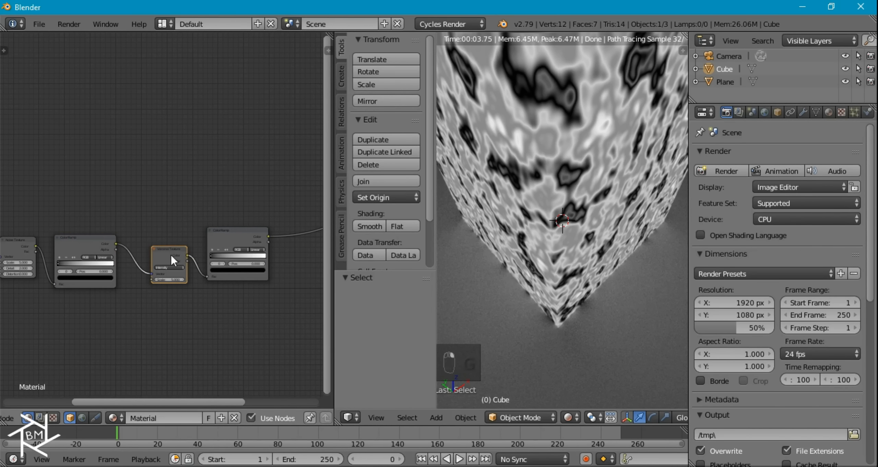
{"action": "key", "text": "g"}
{"action": "left_click", "coordinate": [169, 189]}
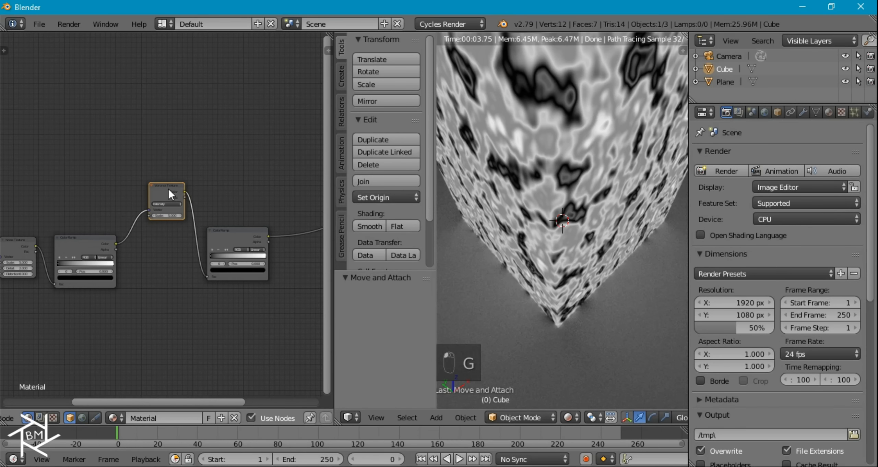
- Give the Voronoi its own Texture Coordinate and Mapping pair and reposition those nodes higher up
{"action": "key", "text": "ctrl+t"}
{"action": "left_click", "coordinate": [41, 183]}
{"action": "key", "text": "g"}
{"action": "left_click", "coordinate": [12, 129]}
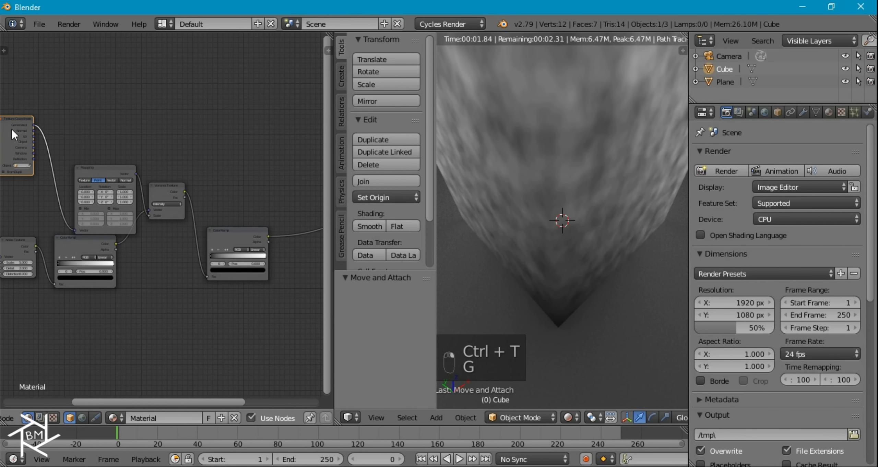
{"action": "left_click", "coordinate": [98, 176]}
{"action": "key", "text": "g"}
{"action": "left_click", "coordinate": [83, 121]}
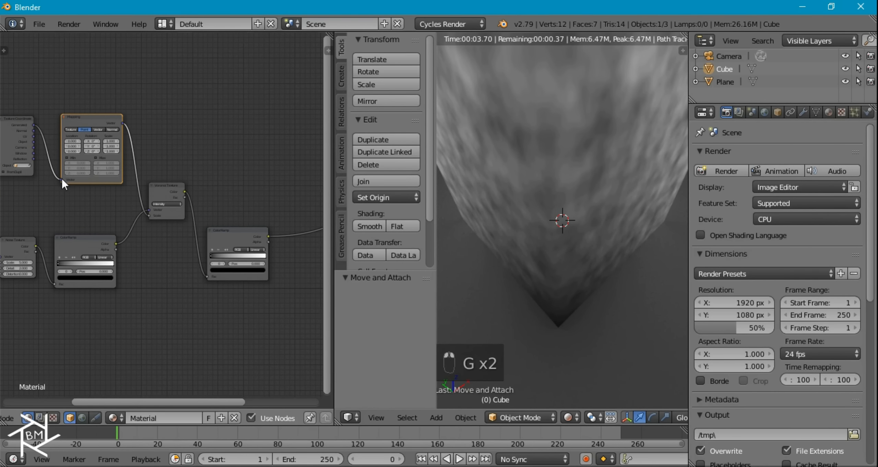
{"action": "scroll", "coordinate": [62, 177], "scroll_direction": "up", "scroll_amount": 2}
{"action": "middle_click_drag", "start_coordinate": [88, 204], "coordinate": [186, 210]}
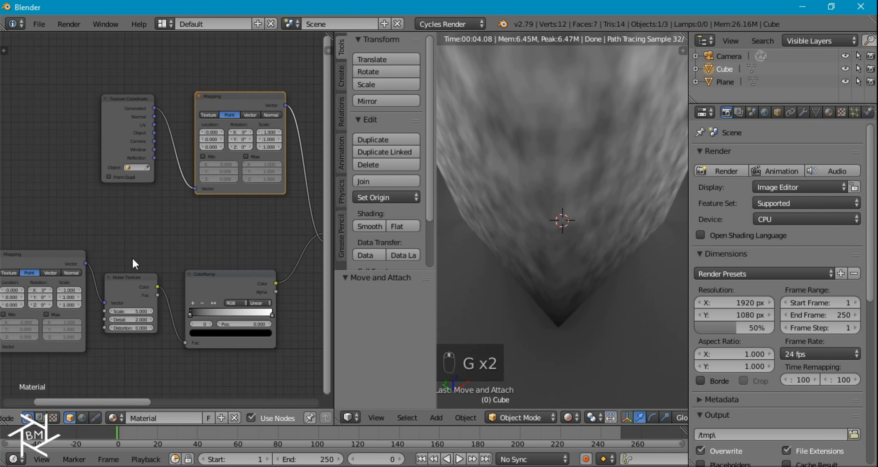
{"action": "scroll", "coordinate": [144, 256], "scroll_direction": "down", "scroll_amount": 5}
- Box-select the five texture nodes, shift them left, and lower the Mapping node
{"action": "key", "text": "a"}
{"action": "key", "text": "b"}
{"action": "left_click_drag", "start_coordinate": [151, 278], "coordinate": [40, 141]}
{"action": "key", "text": "g"}
{"action": "left_click", "coordinate": [76, 235]}
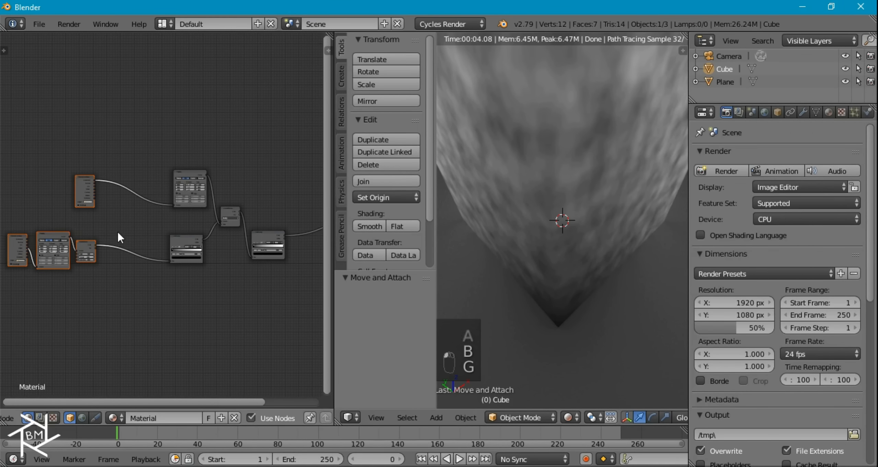
{"action": "scroll", "coordinate": [119, 237], "scroll_direction": "up", "scroll_amount": 3}
{"action": "left_click", "coordinate": [259, 151]}
{"action": "key", "text": "g"}
{"action": "left_click", "coordinate": [247, 172]}
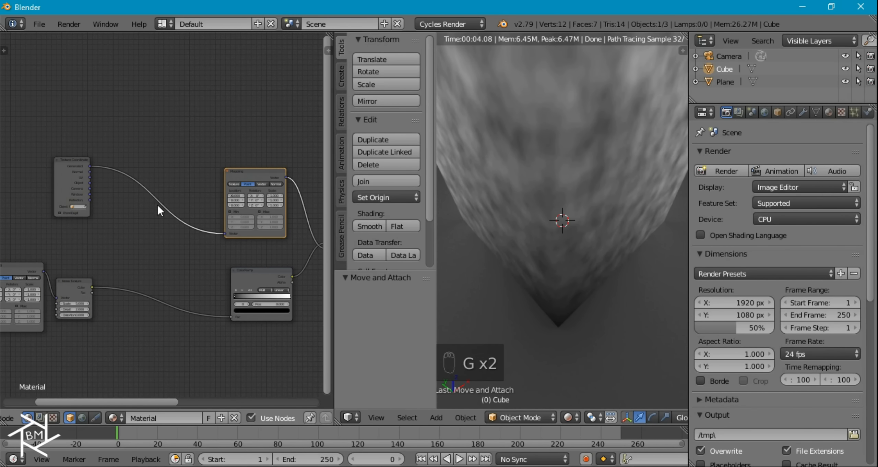
{"action": "key", "text": "shift+a"}
- Insert a MixRGB before Mapping blending Object coordinates (Color1) with Noise Color (Color2) at Fac 0.25
{"action": "mouse_move", "coordinate": [150, 217]}
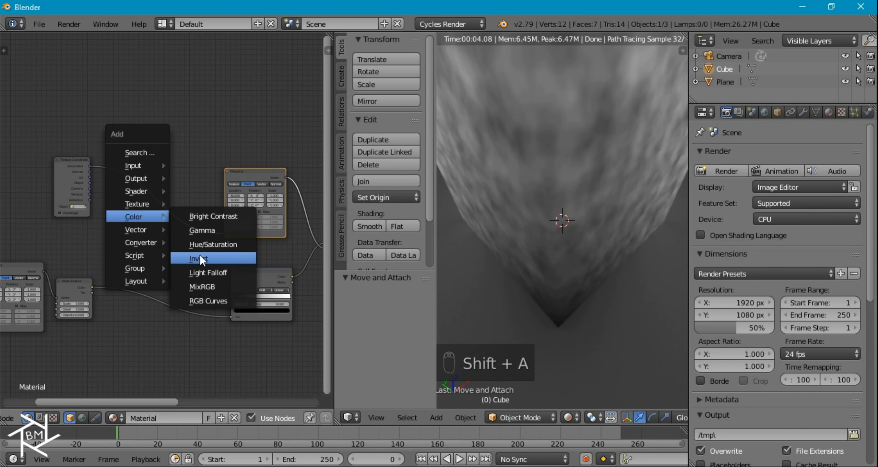
{"action": "left_click", "coordinate": [203, 287]}
{"action": "left_click", "coordinate": [157, 200]}
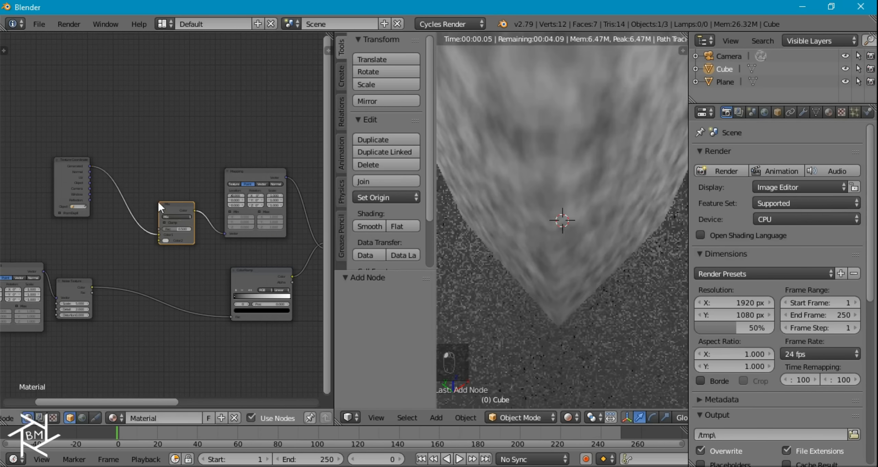
{"action": "scroll", "coordinate": [141, 208], "scroll_direction": "up", "scroll_amount": 3}
{"action": "left_click_drag", "start_coordinate": [53, 158], "coordinate": [164, 241]}
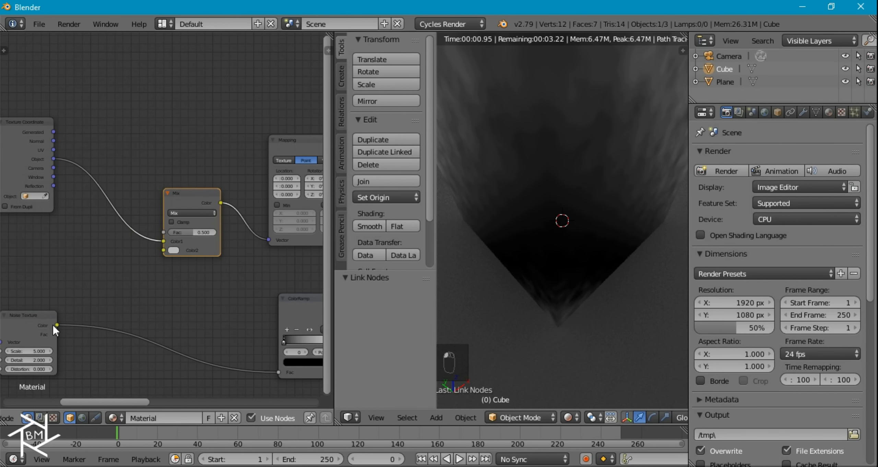
{"action": "left_click_drag", "start_coordinate": [56, 324], "coordinate": [161, 251]}
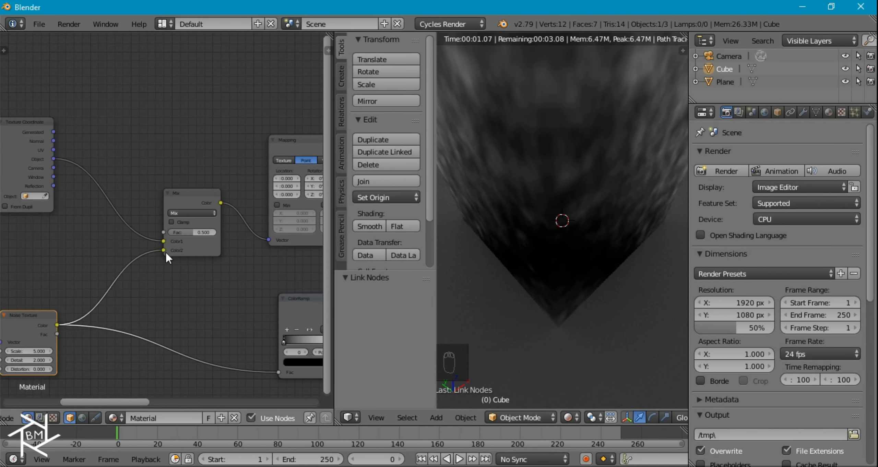
{"action": "left_click", "coordinate": [199, 230]}
{"action": "type", "text": "."}
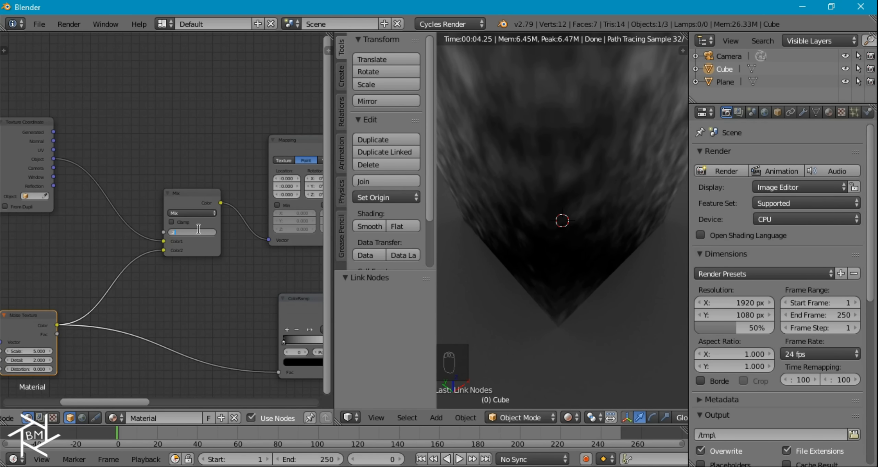
{"action": "type", "text": "25"}
{"action": "key", "text": "Return"}
- Lower the Mapping node and detach the ColorRamp link from the Voronoi Scale input
{"action": "scroll", "coordinate": [219, 250], "scroll_direction": "down", "scroll_amount": 3}
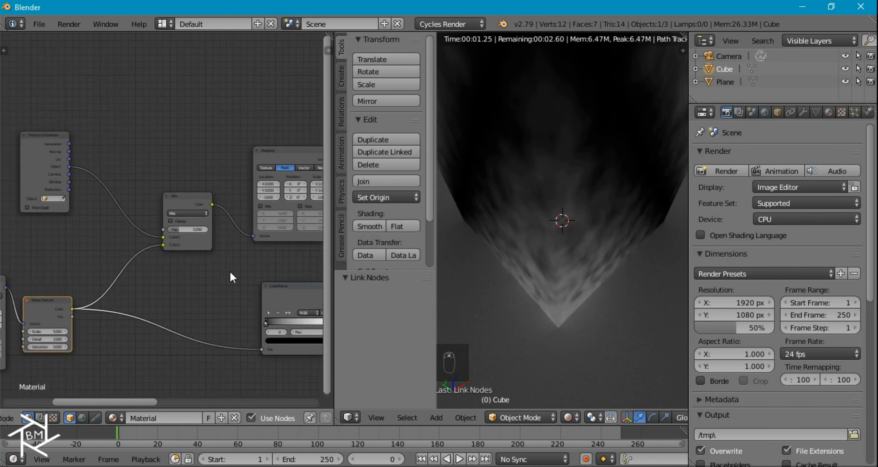
{"action": "right_click", "coordinate": [249, 175]}
{"action": "key", "text": "g"}
{"action": "left_click", "coordinate": [255, 189]}
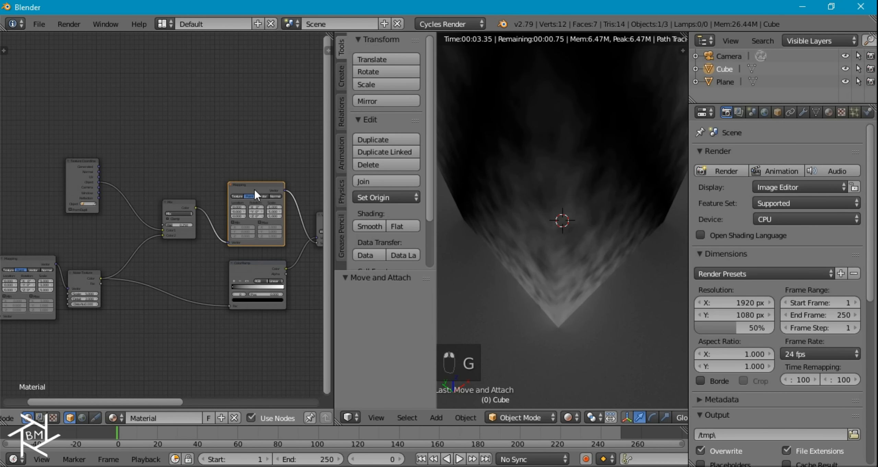
{"action": "middle_click_drag", "start_coordinate": [254, 249], "coordinate": [188, 259]}
{"action": "left_click_drag", "start_coordinate": [250, 253], "coordinate": [254, 250]}
{"action": "scroll", "coordinate": [254, 251], "scroll_direction": "up", "scroll_amount": 2}
- Move the ColorRamp left and link its Color output into the Mix node
{"action": "right_click", "coordinate": [218, 306]}
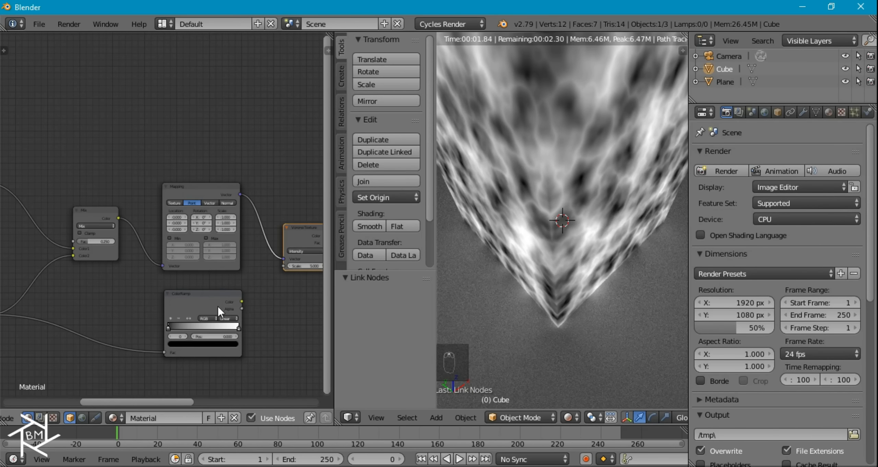
{"action": "key", "text": "g"}
{"action": "left_click", "coordinate": [36, 319]}
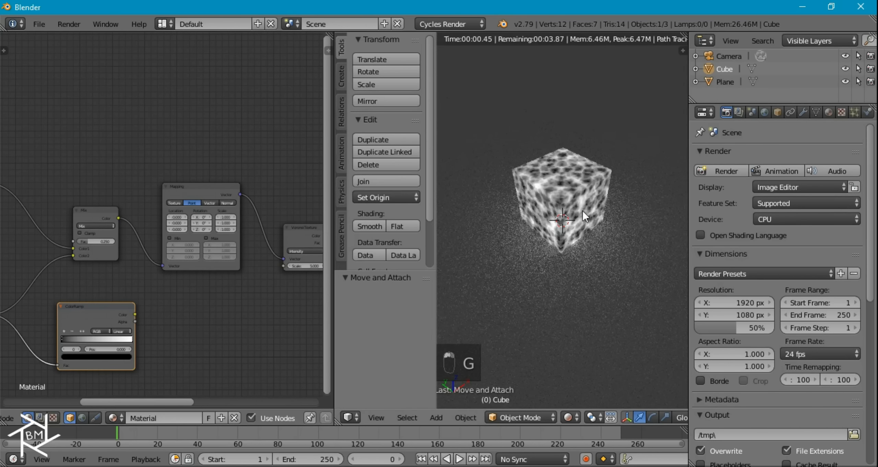
{"action": "scroll", "coordinate": [598, 163], "scroll_direction": "up", "scroll_amount": 8}
{"action": "scroll", "coordinate": [599, 167], "scroll_direction": "down", "scroll_amount": 3}
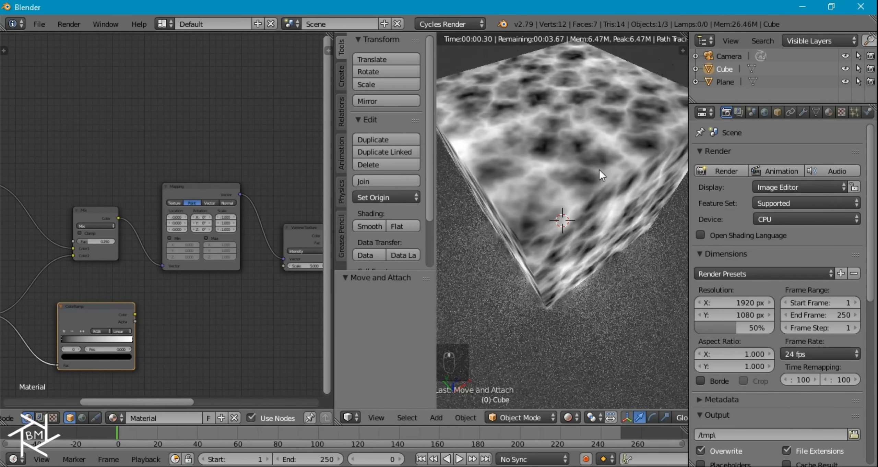
{"action": "middle_click_drag", "start_coordinate": [128, 315], "coordinate": [259, 250]}
{"action": "left_click_drag", "start_coordinate": [266, 249], "coordinate": [205, 190]}
- Shift the ColorRamp further left and try a higher Mix factor
{"action": "left_click", "coordinate": [207, 242]}
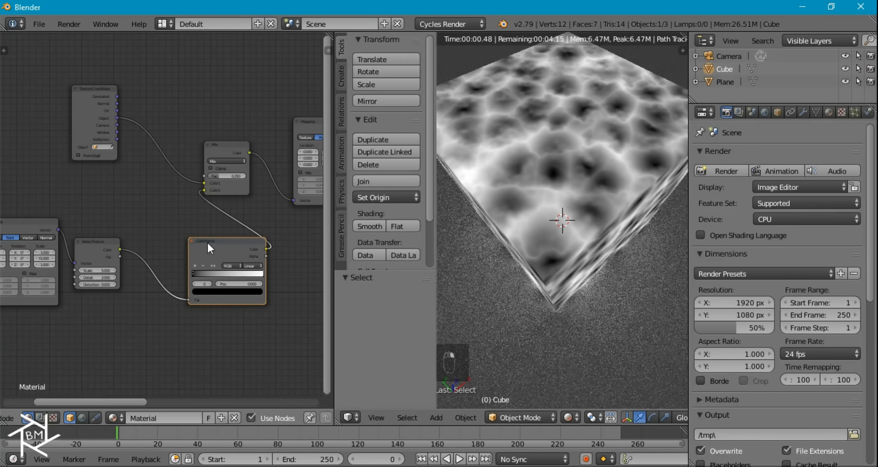
{"action": "key", "text": "g"}
{"action": "left_click", "coordinate": [157, 236]}
{"action": "middle_click_drag", "start_coordinate": [250, 231], "coordinate": [143, 246]}
{"action": "scroll", "coordinate": [157, 223], "scroll_direction": "up", "scroll_amount": 3}
{"action": "middle_click_drag", "start_coordinate": [96, 201], "coordinate": [176, 273]}
{"action": "scroll", "coordinate": [177, 270], "scroll_direction": "up", "scroll_amount": 5}
{"action": "mouse_move", "coordinate": [182, 253]}
{"action": "left_mouse_down"}
{"action": "mouse_move", "coordinate": [248, 253]}
{"action": "mouse_move", "coordinate": [165, 255]}
{"action": "mouse_move", "coordinate": [172, 254]}
{"action": "left_mouse_up"}
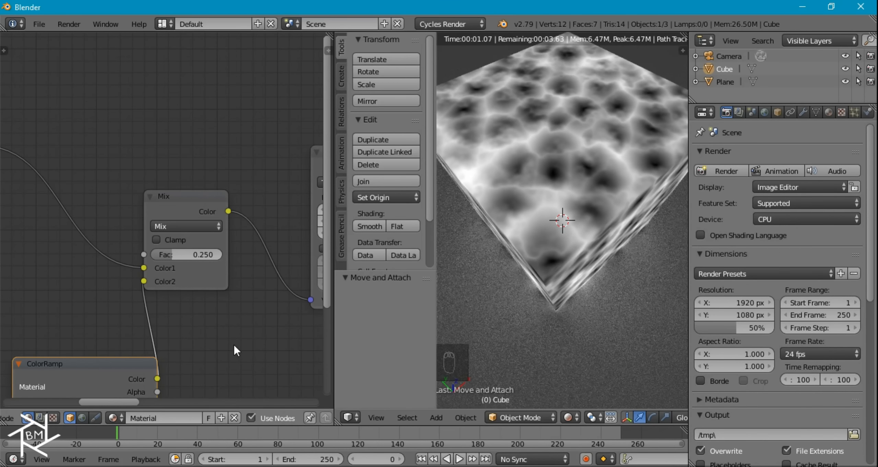
- Raise the Noise Texture Scale to 20
{"action": "scroll", "coordinate": [232, 297], "scroll_direction": "down", "scroll_amount": 1}
{"action": "middle_click_drag", "start_coordinate": [229, 312], "coordinate": [316, 231]}
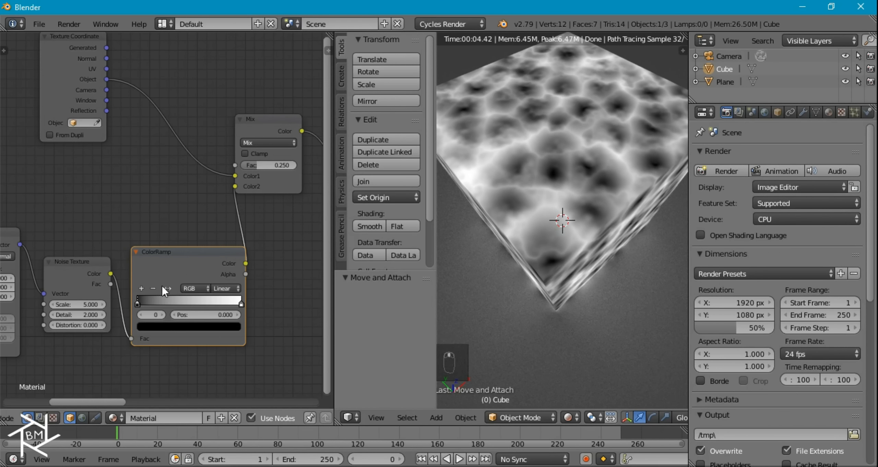
{"action": "middle_click_drag", "start_coordinate": [161, 285], "coordinate": [233, 262]}
{"action": "scroll", "coordinate": [161, 282], "scroll_direction": "up", "scroll_amount": 1}
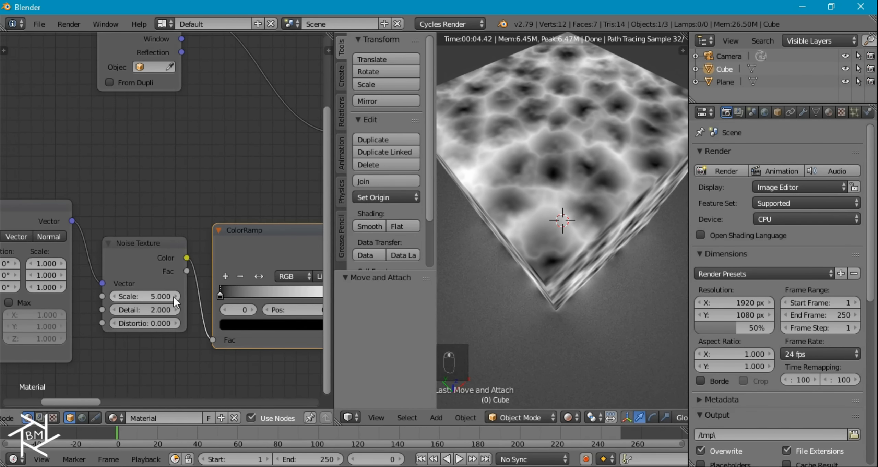
{"action": "left_click", "coordinate": [146, 297]}
{"action": "type", "text": "20"}
{"action": "key", "text": "Return"}
- Set the Voronoi Texture Scale to 20 and orbit around the cube to inspect it
{"action": "middle_click_drag", "start_coordinate": [263, 162], "coordinate": [28, 302]}
{"action": "left_click", "coordinate": [240, 304]}
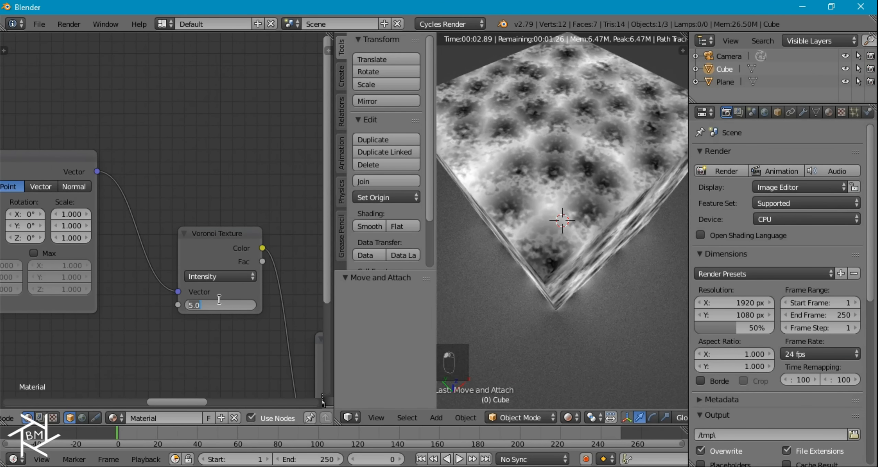
{"action": "type", "text": "20"}
{"action": "key", "text": "Return"}
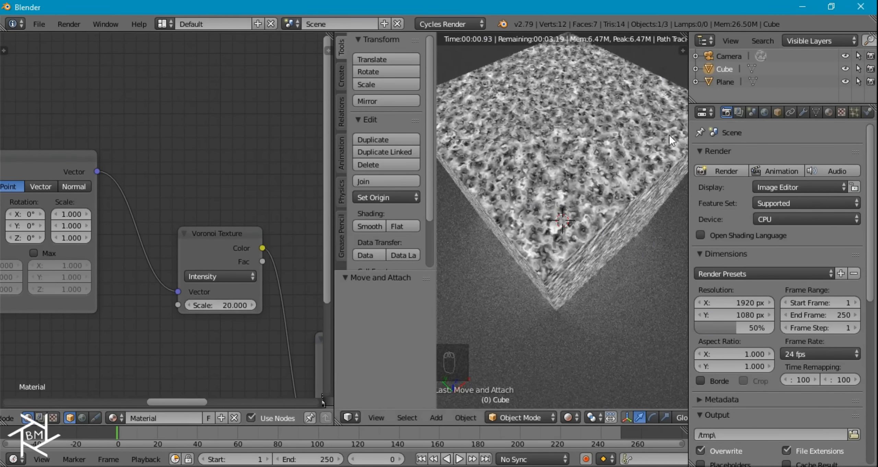
{"action": "scroll", "coordinate": [622, 145], "scroll_direction": "up", "scroll_amount": 5}
{"action": "scroll", "coordinate": [619, 146], "scroll_direction": "down", "scroll_amount": 4}
{"action": "middle_click_drag", "start_coordinate": [617, 146], "coordinate": [571, 202]}
{"action": "scroll", "coordinate": [571, 202], "scroll_direction": "down", "scroll_amount": 3}
{"action": "middle_click_drag", "start_coordinate": [539, 124], "coordinate": [594, 258]}
{"action": "scroll", "coordinate": [594, 258], "scroll_direction": "down", "scroll_amount": 3}
{"action": "scroll", "coordinate": [550, 214], "scroll_direction": "up", "scroll_amount": 3}
{"action": "middle_click_drag", "start_coordinate": [550, 213], "coordinate": [557, 231]}
{"action": "scroll", "coordinate": [557, 231], "scroll_direction": "up", "scroll_amount": 2}
- Raise the Noise Texture Detail to 10
{"action": "middle_click_drag", "start_coordinate": [136, 297], "coordinate": [73, 156]}
{"action": "mouse_move", "coordinate": [220, 288]}
{"action": "left_mouse_down"}
{"action": "mouse_move", "coordinate": [305, 288]}
{"action": "mouse_move", "coordinate": [220, 288]}
{"action": "left_mouse_up"}
{"action": "type", "text": "10"}
{"action": "key", "text": "Return"}
{"action": "scroll", "coordinate": [219, 149], "scroll_direction": "down", "scroll_amount": 2}
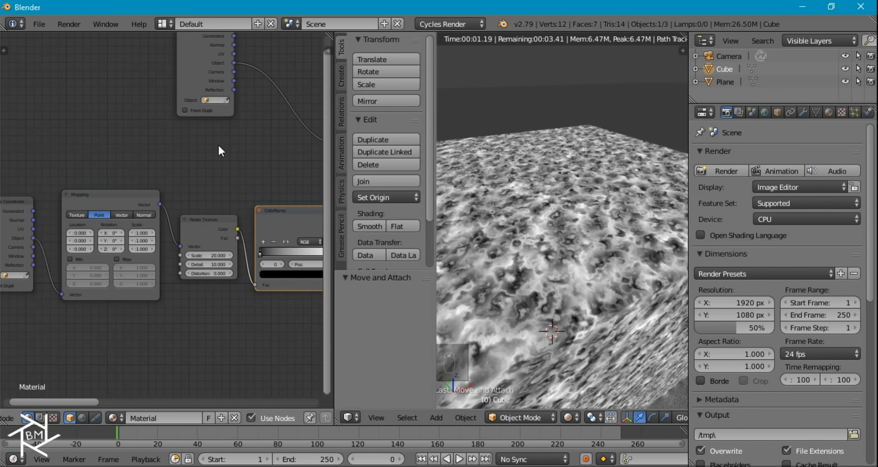
{"action": "middle_click_drag", "start_coordinate": [231, 160], "coordinate": [141, 157]}
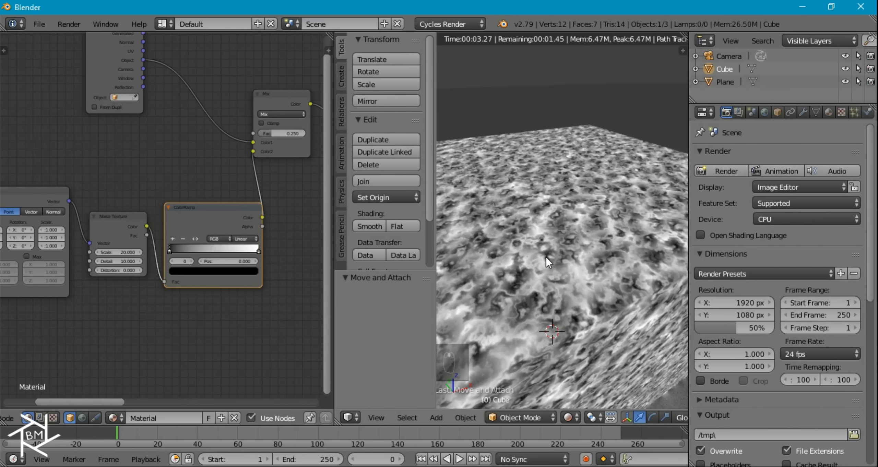
{"action": "scroll", "coordinate": [549, 256], "scroll_direction": "up", "scroll_amount": 2}
{"action": "scroll", "coordinate": [557, 255], "scroll_direction": "down", "scroll_amount": 4}
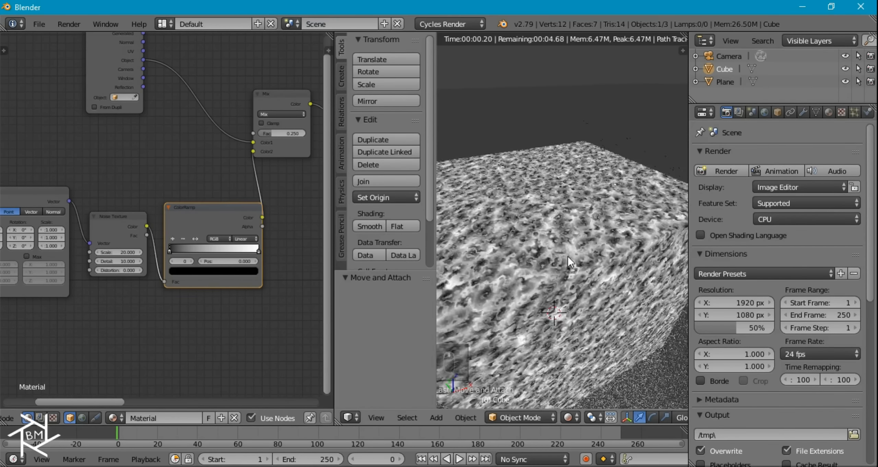
{"action": "middle_click_drag", "start_coordinate": [578, 237], "coordinate": [584, 234]}
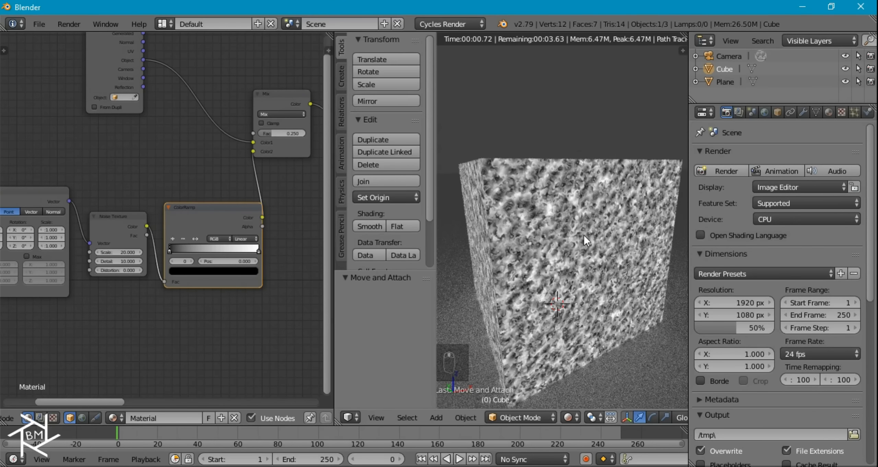
- Set both the Voronoi Texture Scale and the Noise Texture Scale to 10
{"action": "middle_click_drag", "start_coordinate": [303, 164], "coordinate": [102, 213]}
{"action": "scroll", "coordinate": [219, 197], "scroll_direction": "up", "scroll_amount": 3}
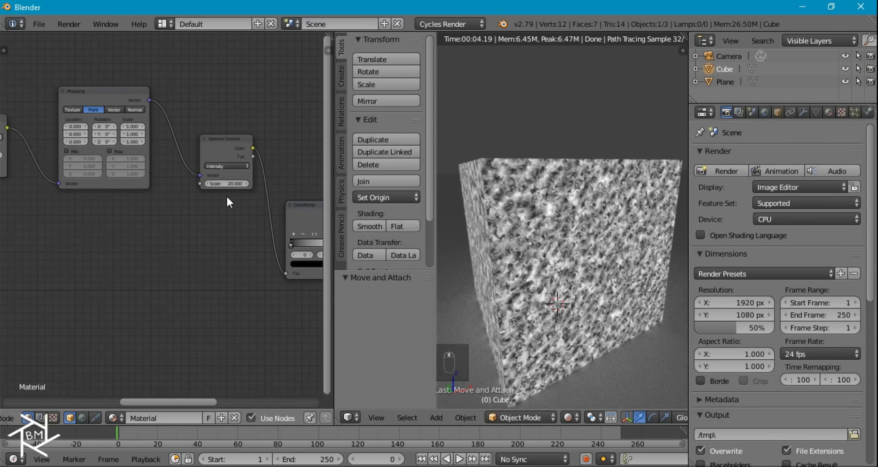
{"action": "left_click", "coordinate": [251, 172]}
{"action": "type", "text": "10"}
{"action": "key", "text": "Return"}
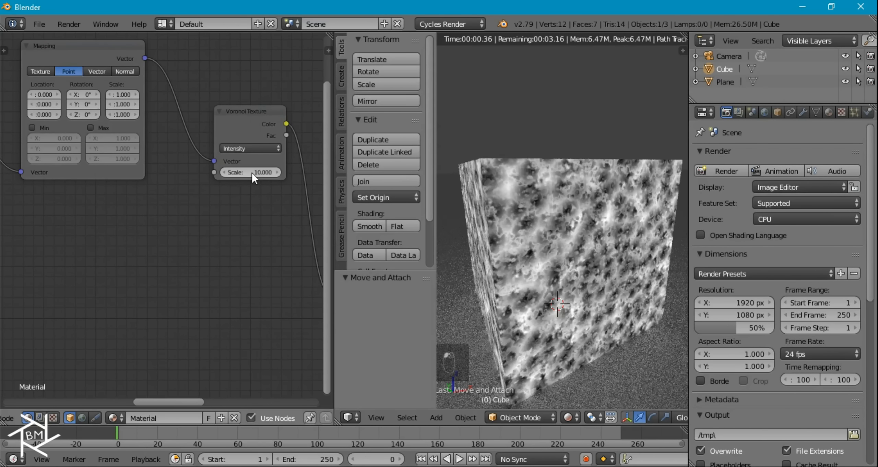
{"action": "middle_click_drag", "start_coordinate": [53, 269], "coordinate": [113, 198]}
{"action": "left_click", "coordinate": [96, 215]}
{"action": "type", "text": "10"}
{"action": "key", "text": "Return"}
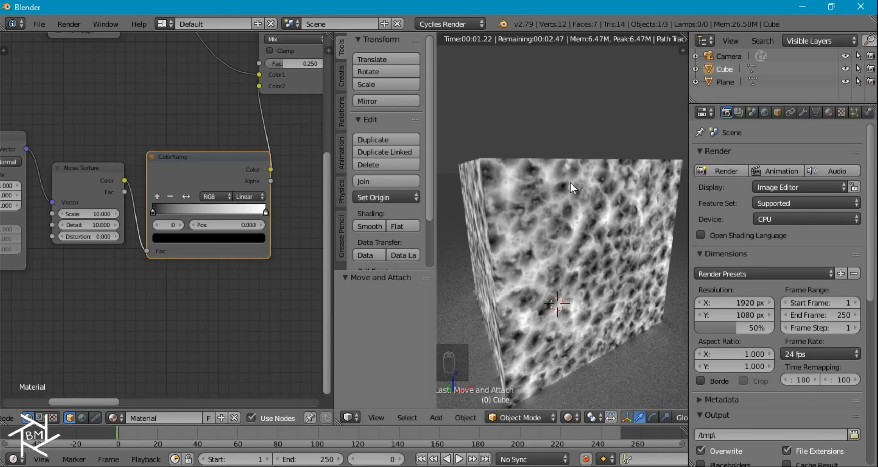
{"action": "mouse_move", "coordinate": [578, 219]}
{"action": "middle_mouse_down"}
{"action": "mouse_move", "coordinate": [567, 218]}
{"action": "mouse_move", "coordinate": [583, 248]}
{"action": "mouse_move", "coordinate": [585, 205]}
{"action": "middle_mouse_up"}
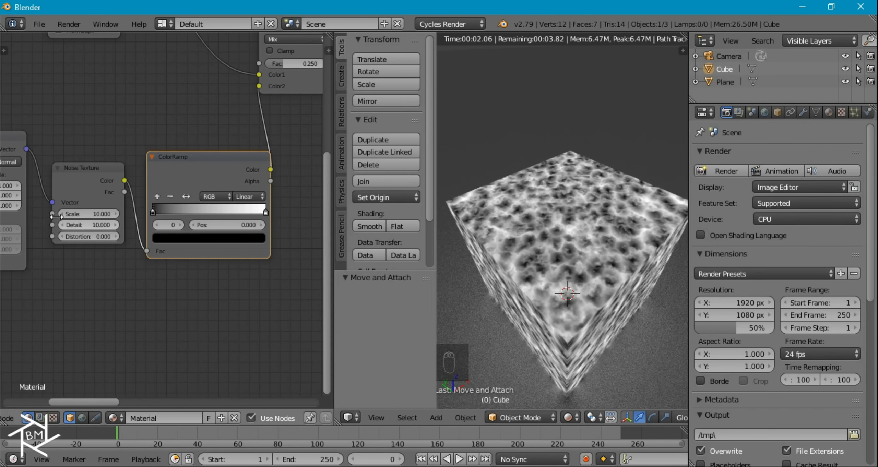
{"action": "scroll", "coordinate": [637, 272], "scroll_direction": "up", "scroll_amount": 5}
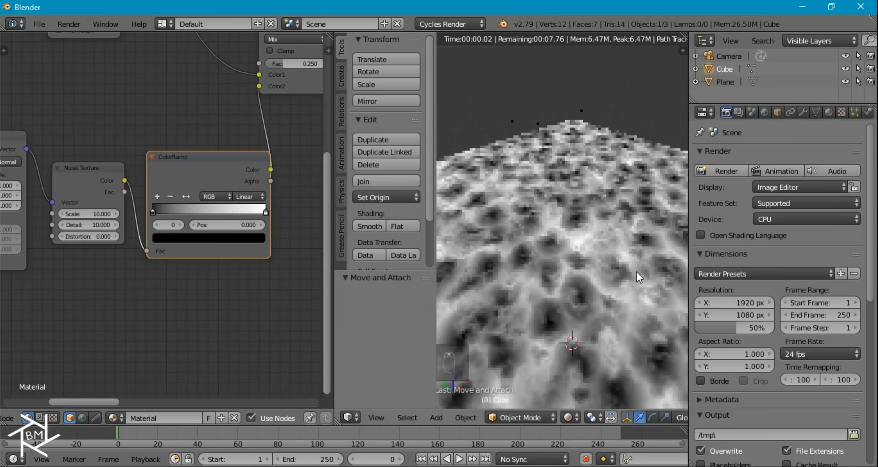
{"action": "scroll", "coordinate": [632, 271], "scroll_direction": "down", "scroll_amount": 2}
- Set the Mix node's Fac to 0.500 and check the mottled cube
{"action": "middle_click_drag", "start_coordinate": [290, 127], "coordinate": [203, 184]}
{"action": "left_click", "coordinate": [212, 124]}
{"action": "type", "text": ".5"}
{"action": "key", "text": "Return"}
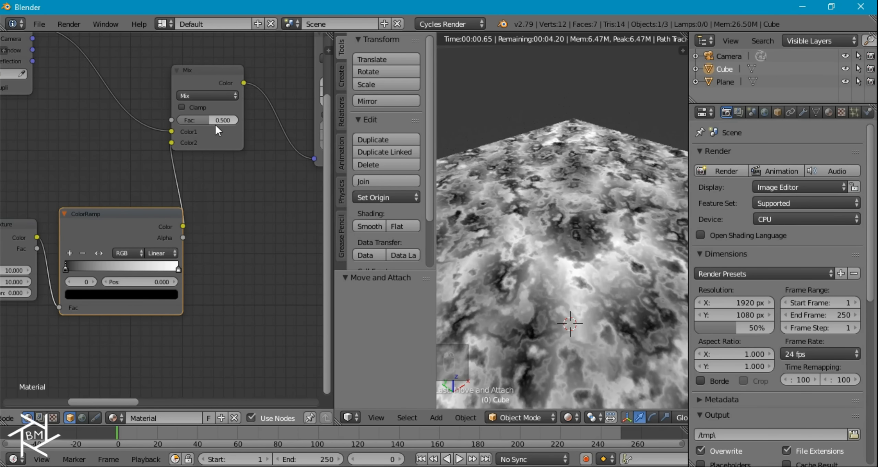
{"action": "scroll", "coordinate": [563, 285], "scroll_direction": "down", "scroll_amount": 4}
{"action": "middle_click_drag", "start_coordinate": [551, 249], "coordinate": [536, 232]}
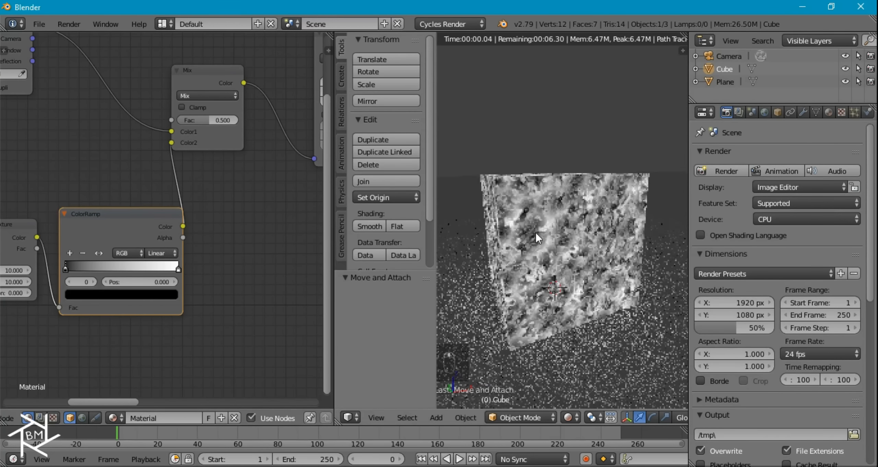
{"action": "middle_click_drag", "start_coordinate": [198, 209], "coordinate": [13, 241]}
- Move the ColorRamp node up-left and place a duplicate ahead of the Diffuse BSDF
{"action": "scroll", "coordinate": [93, 236], "scroll_direction": "down", "scroll_amount": 7}
{"action": "middle_click_drag", "start_coordinate": [258, 235], "coordinate": [180, 255]}
{"action": "left_click", "coordinate": [179, 255]}
{"action": "key", "text": "g"}
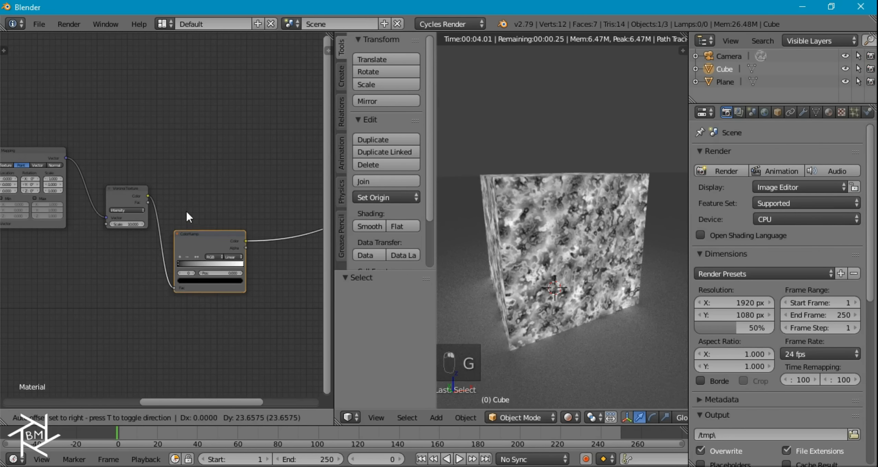
{"action": "left_click", "coordinate": [179, 176]}
{"action": "key", "text": "shift+d"}
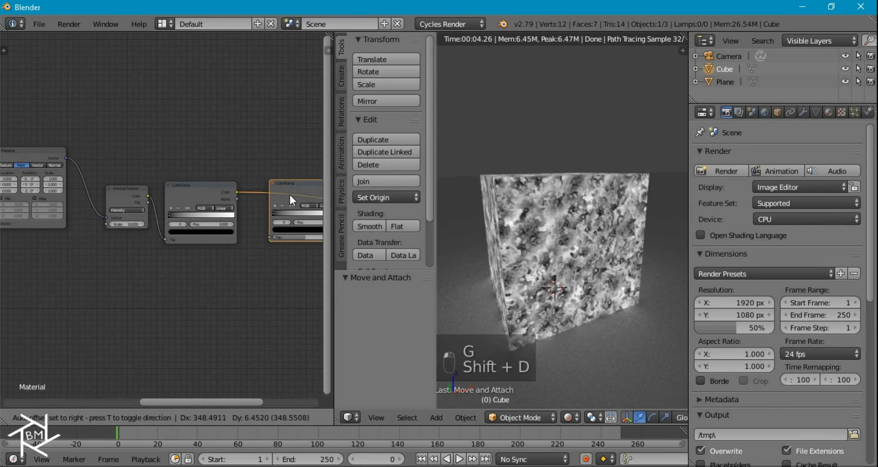
{"action": "left_click", "coordinate": [280, 198]}
{"action": "middle_click_drag", "start_coordinate": [286, 247], "coordinate": [184, 251]}
{"action": "scroll", "coordinate": [188, 251], "scroll_direction": "up", "scroll_amount": 4}
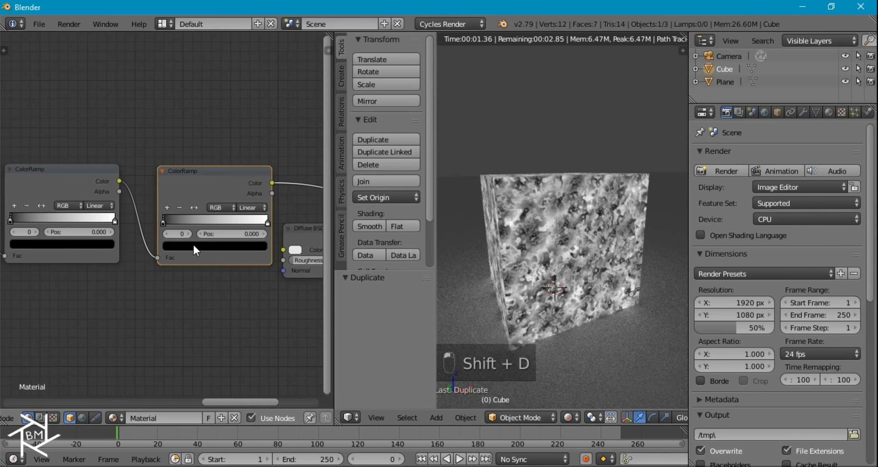
- Make the copy's dark stop a reddish dark brown at 0.160 brightness
{"action": "left_click", "coordinate": [213, 263]}
{"action": "mouse_move", "coordinate": [295, 104]}
{"action": "left_mouse_down"}
{"action": "mouse_move", "coordinate": [295, 91]}
{"action": "mouse_move", "coordinate": [295, 108]}
{"action": "left_mouse_up"}
{"action": "left_click", "coordinate": [215, 137]}
{"action": "left_click", "coordinate": [216, 143]}
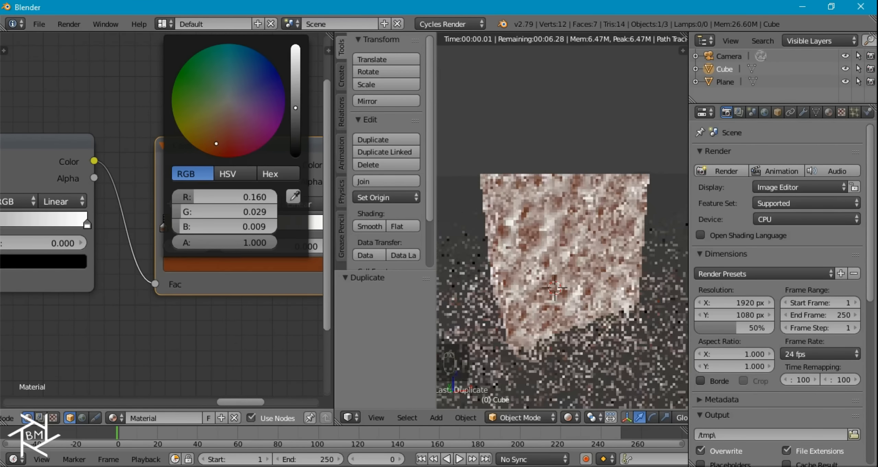
{"action": "left_click", "coordinate": [215, 140]}
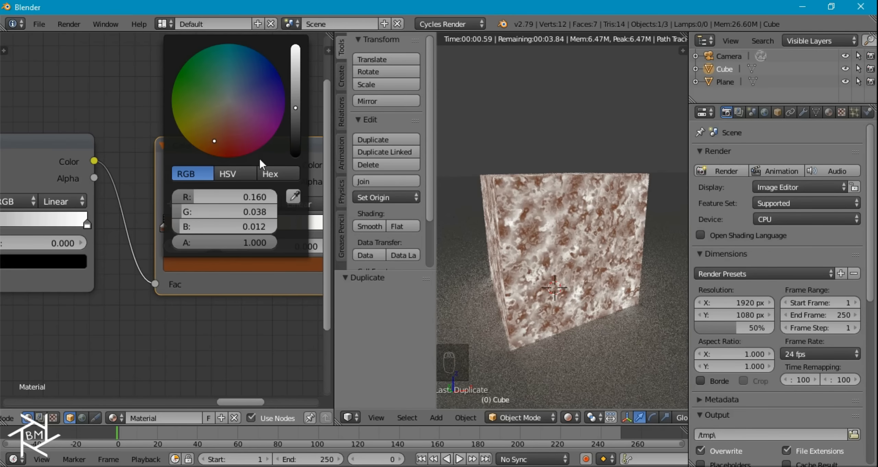
- Change the ramp's right stop from white to tan
{"action": "middle_click_drag", "start_coordinate": [223, 313], "coordinate": [136, 319]}
{"action": "left_click", "coordinate": [243, 235]}
{"action": "left_click", "coordinate": [216, 273]}
{"action": "left_click", "coordinate": [215, 273]}
{"action": "scroll", "coordinate": [140, 113], "scroll_direction": "down", "scroll_amount": 3}
{"action": "left_click_drag", "start_coordinate": [140, 114], "coordinate": [126, 123]}
- Fine-tune the ramp's left stop to a warmer dark brown
{"action": "left_click", "coordinate": [76, 232]}
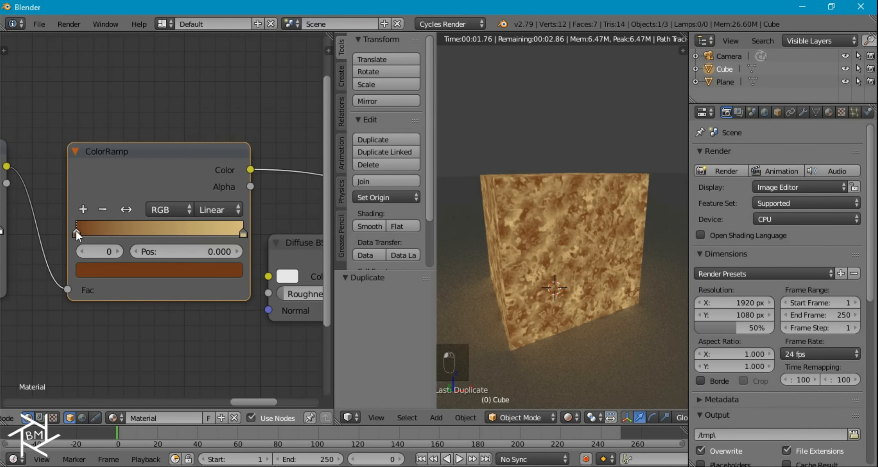
{"action": "left_click", "coordinate": [107, 271]}
{"action": "left_click", "coordinate": [129, 138]}
{"action": "left_click_drag", "start_coordinate": [129, 138], "coordinate": [121, 134]}
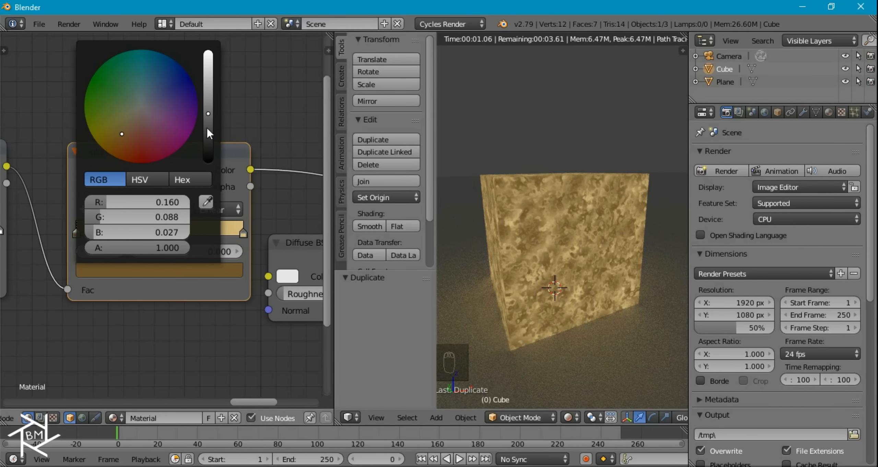
{"action": "left_click", "coordinate": [207, 125]}
{"action": "left_click_drag", "start_coordinate": [208, 125], "coordinate": [208, 113]}
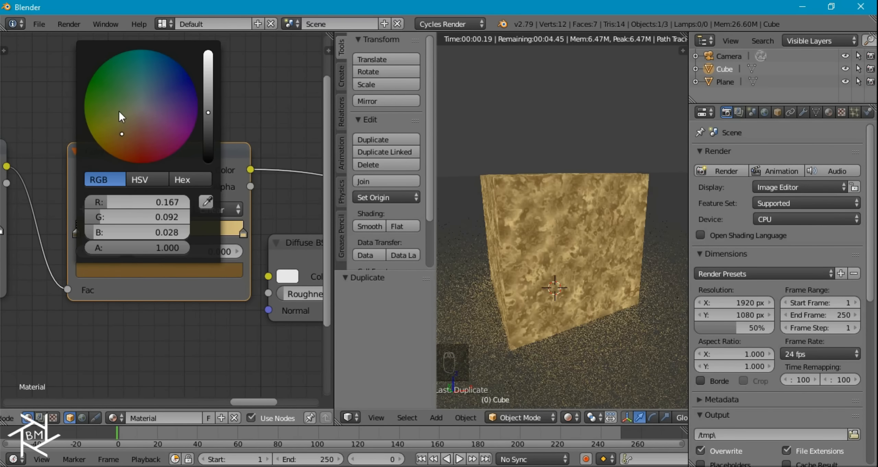
{"action": "left_click_drag", "start_coordinate": [121, 129], "coordinate": [118, 133]}
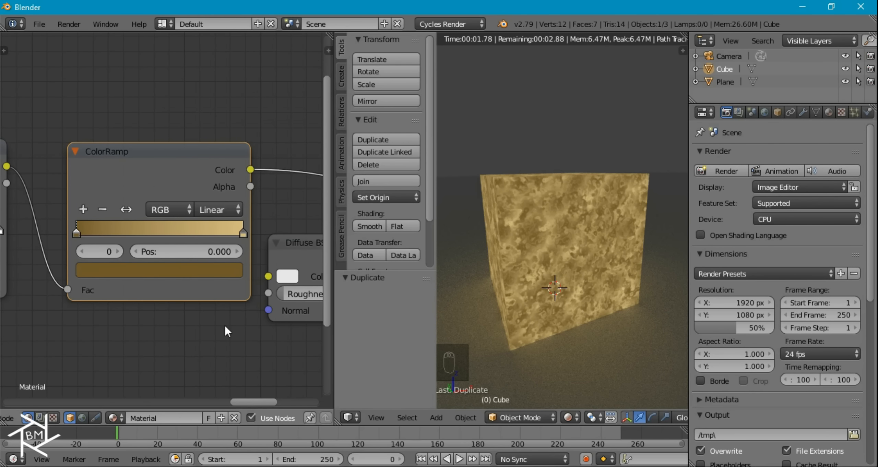
{"action": "scroll", "coordinate": [209, 318], "scroll_direction": "down", "scroll_amount": 2}
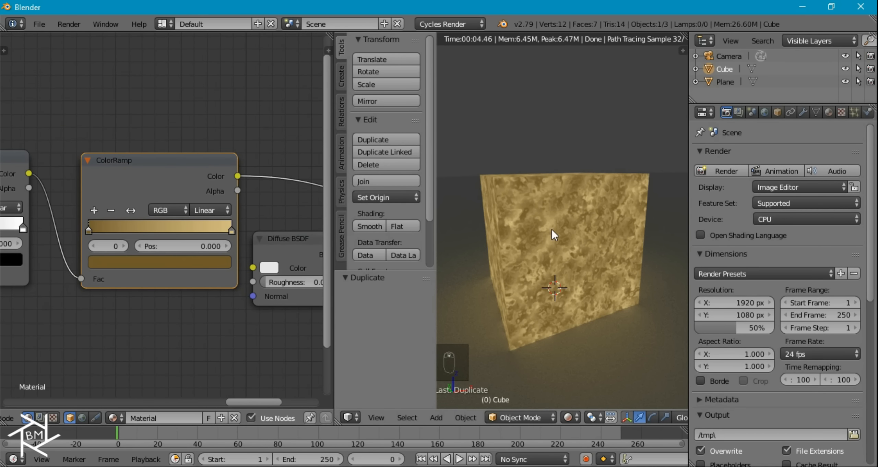
{"action": "scroll", "coordinate": [555, 233], "scroll_direction": "up", "scroll_amount": 5}
{"action": "scroll", "coordinate": [557, 231], "scroll_direction": "down", "scroll_amount": 4}
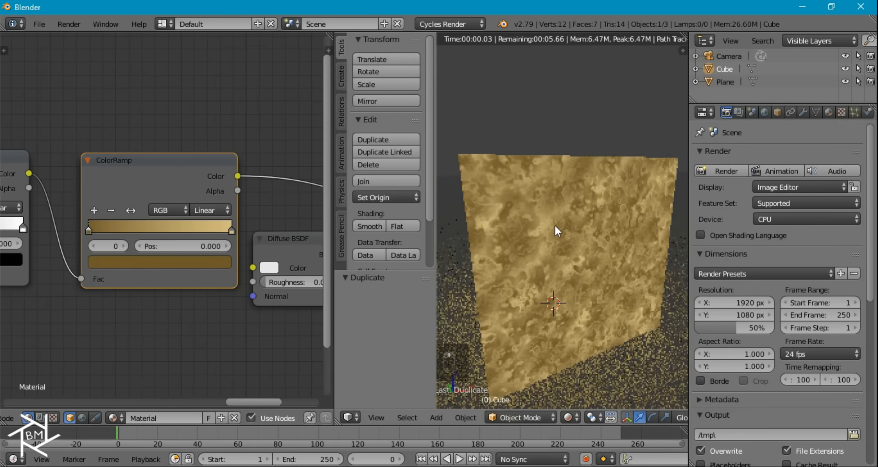
{"action": "scroll", "coordinate": [555, 232], "scroll_direction": "down", "scroll_amount": 2}
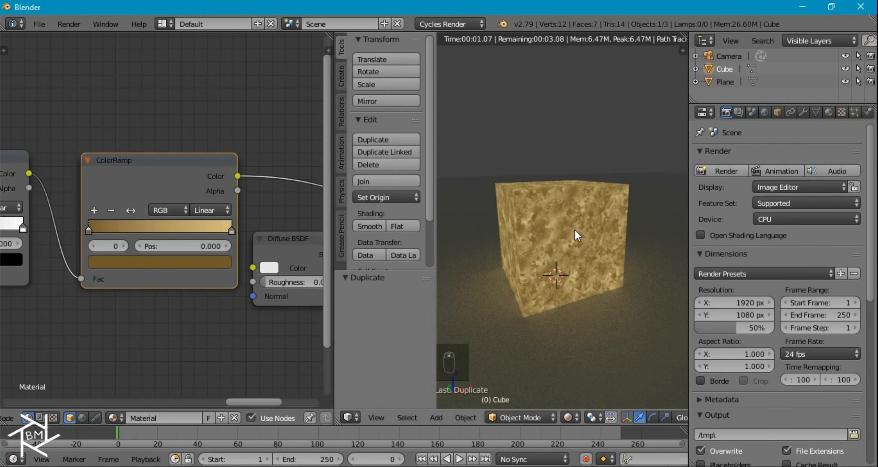
{"action": "middle_click_drag", "start_coordinate": [186, 297], "coordinate": [255, 192]}
{"action": "scroll", "coordinate": [168, 216], "scroll_direction": "down", "scroll_amount": 8}
{"action": "middle_click_drag", "start_coordinate": [131, 247], "coordinate": [74, 208]}
{"action": "scroll", "coordinate": [72, 208], "scroll_direction": "down", "scroll_amount": 7}
- Duplicate the Noise Texture, add Texture Setup nodes, and link Object coordinates to Mapping
{"action": "right_click", "coordinate": [19, 201]}
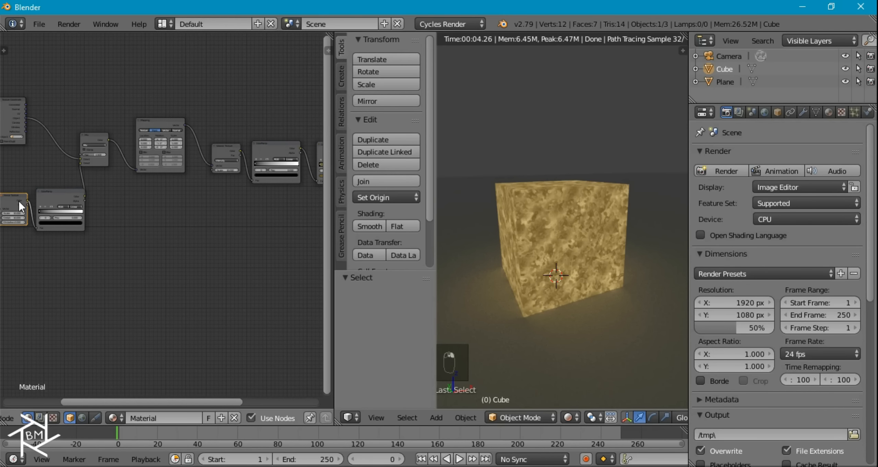
{"action": "key", "text": "shift+d"}
{"action": "left_click", "coordinate": [279, 241]}
{"action": "middle_click_drag", "start_coordinate": [257, 275], "coordinate": [162, 264]}
{"action": "scroll", "coordinate": [236, 246], "scroll_direction": "up", "scroll_amount": 4}
{"action": "middle_click_drag", "start_coordinate": [236, 250], "coordinate": [163, 285]}
{"action": "key", "text": "ctrl+t"}
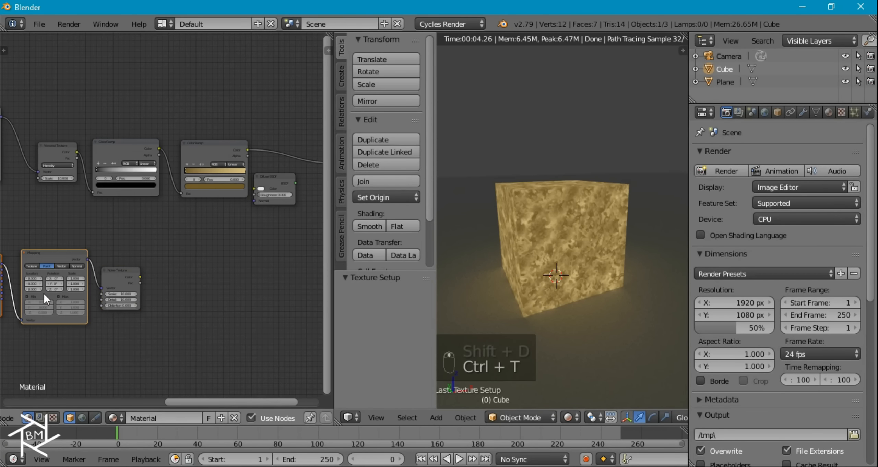
{"action": "middle_click_drag", "start_coordinate": [44, 293], "coordinate": [71, 259]}
{"action": "left_click_drag", "start_coordinate": [82, 262], "coordinate": [92, 260]}
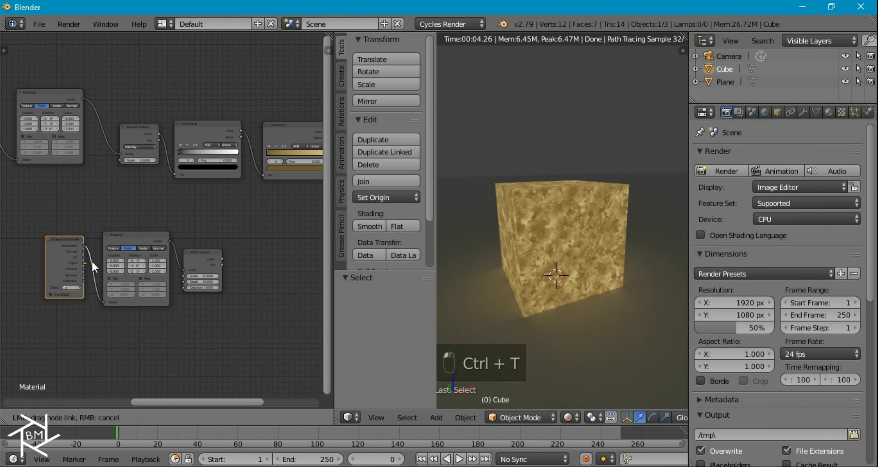
{"action": "left_click_drag", "start_coordinate": [102, 299], "coordinate": [100, 299]}
{"action": "scroll", "coordinate": [245, 285], "scroll_direction": "up", "scroll_amount": 3}
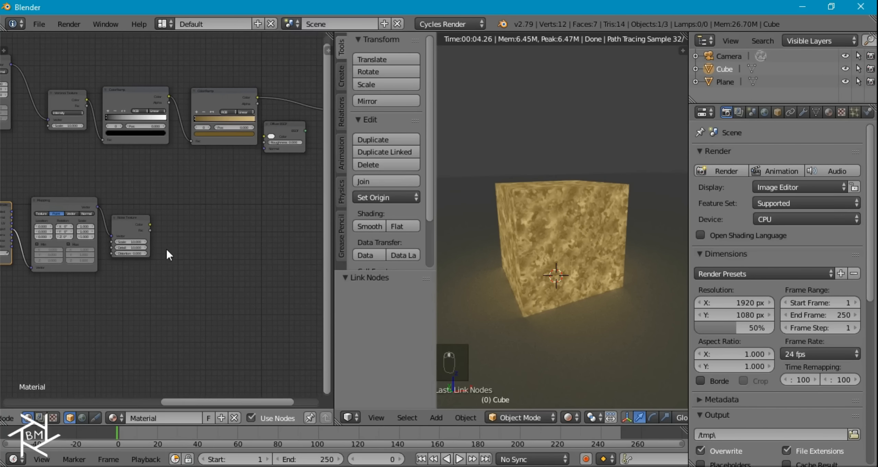
- Duplicate a ColorRamp, feed it the new noise's Color, and preview it on the cube
{"action": "right_click", "coordinate": [127, 86]}
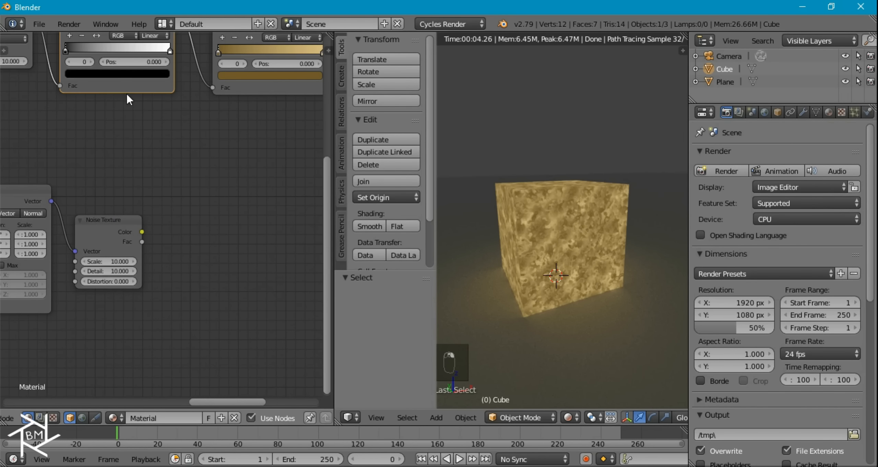
{"action": "key", "text": "shift+d"}
{"action": "left_click", "coordinate": [246, 287]}
{"action": "left_click_drag", "start_coordinate": [142, 232], "coordinate": [178, 274]}
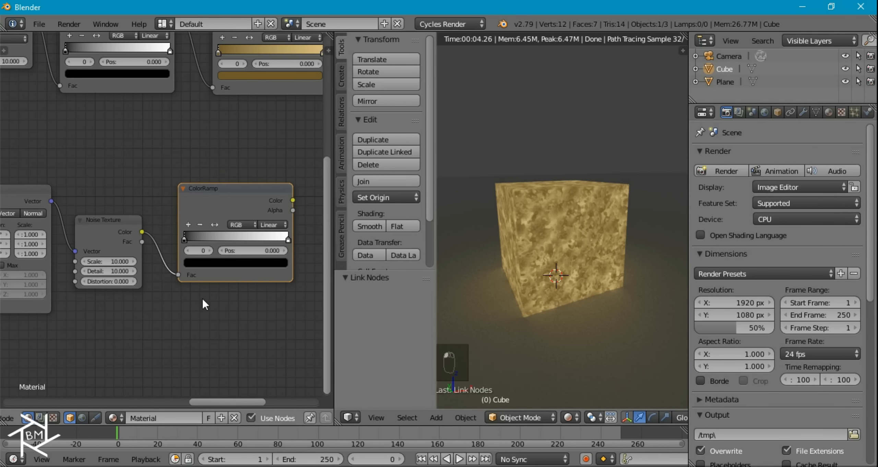
{"action": "scroll", "coordinate": [267, 292], "scroll_direction": "up", "scroll_amount": 5}
{"action": "middle_click_drag", "start_coordinate": [288, 184], "coordinate": [201, 178]}
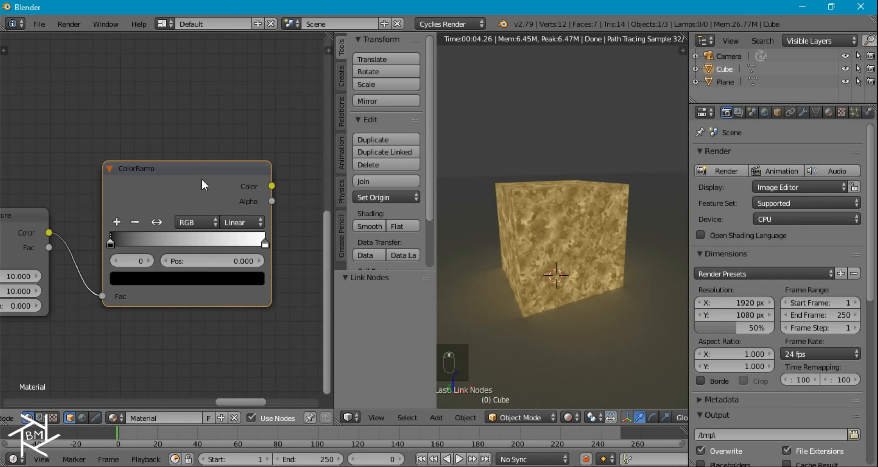
{"action": "left_click", "coordinate": [202, 178], "text": "ctrl+shift"}
- Narrow the ramp with the white stop at 0.636 and black stop at 0.614
{"action": "scroll", "coordinate": [574, 268], "scroll_direction": "up", "scroll_amount": 5}
{"action": "left_click_drag", "start_coordinate": [110, 241], "coordinate": [209, 248]}
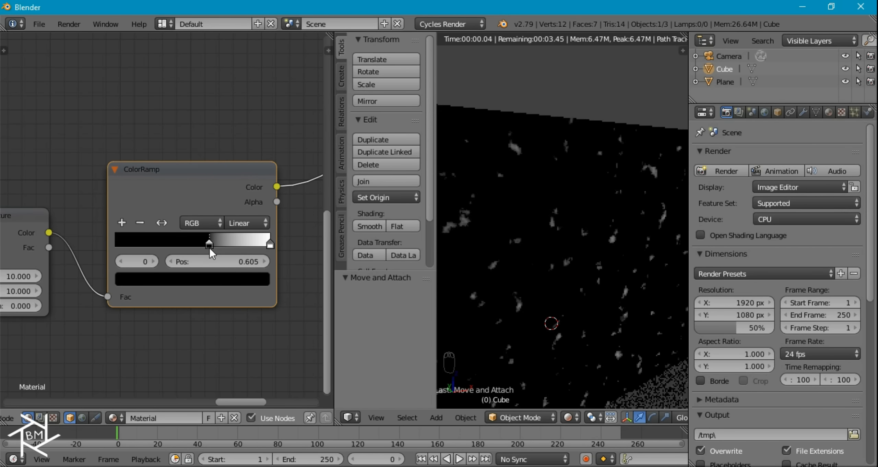
{"action": "left_click_drag", "start_coordinate": [269, 243], "coordinate": [213, 245]}
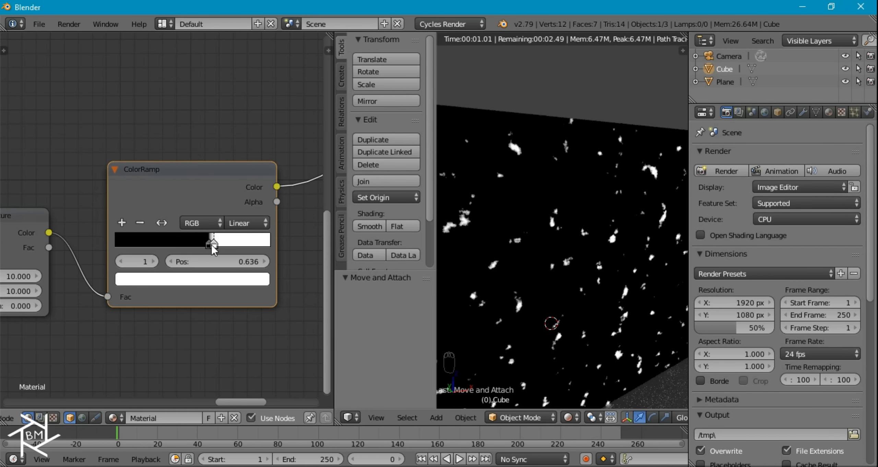
{"action": "left_click", "coordinate": [210, 246]}
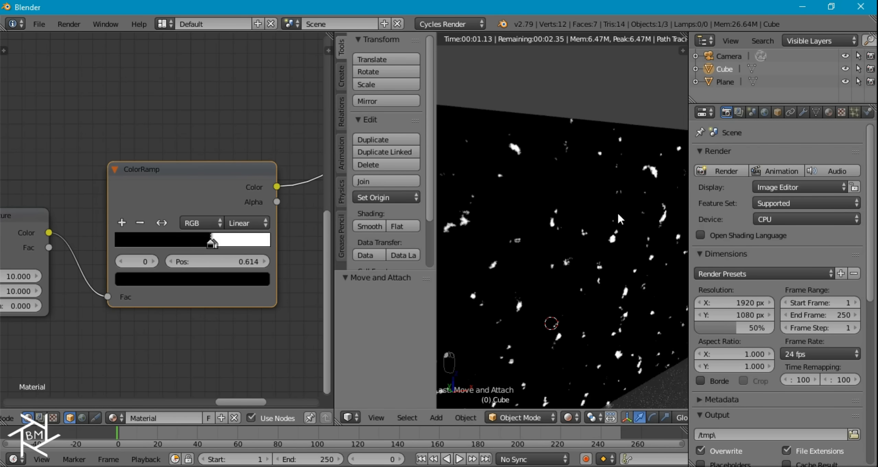
{"action": "scroll", "coordinate": [617, 211], "scroll_direction": "down", "scroll_amount": 3}
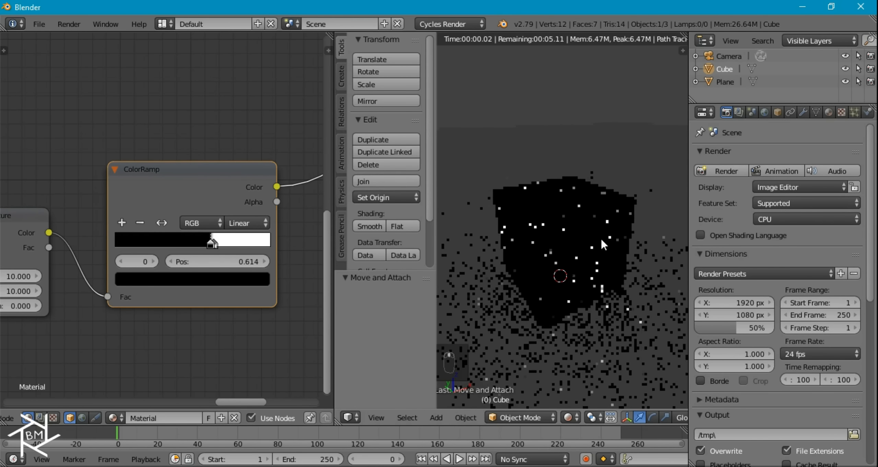
{"action": "scroll", "coordinate": [126, 255], "scroll_direction": "down", "scroll_amount": 2}
- Delete the preview viewer node and spread out the Diffuse BSDF and Material Output nodes
{"action": "middle_click_drag", "start_coordinate": [189, 269], "coordinate": [70, 309]}
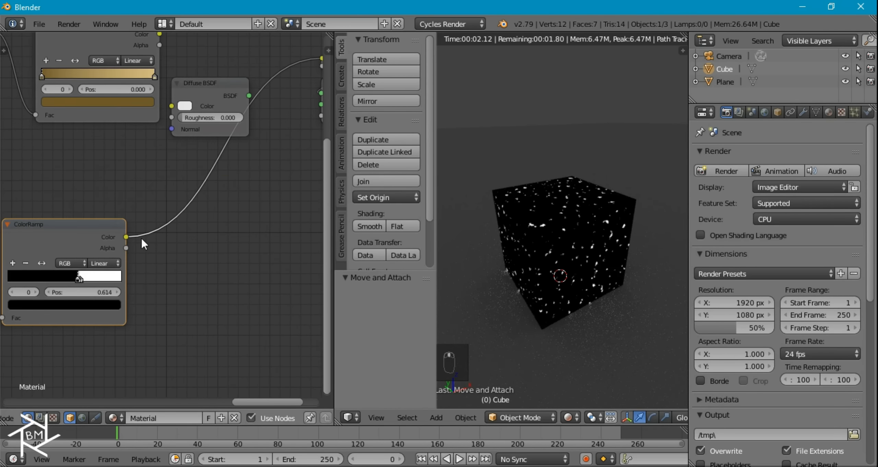
{"action": "scroll", "coordinate": [142, 237], "scroll_direction": "down", "scroll_amount": 7}
{"action": "middle_click_drag", "start_coordinate": [199, 165], "coordinate": [156, 196]}
{"action": "left_click", "coordinate": [226, 155]}
{"action": "key", "text": "x"}
{"action": "right_click", "coordinate": [142, 168]}
{"action": "key", "text": "g"}
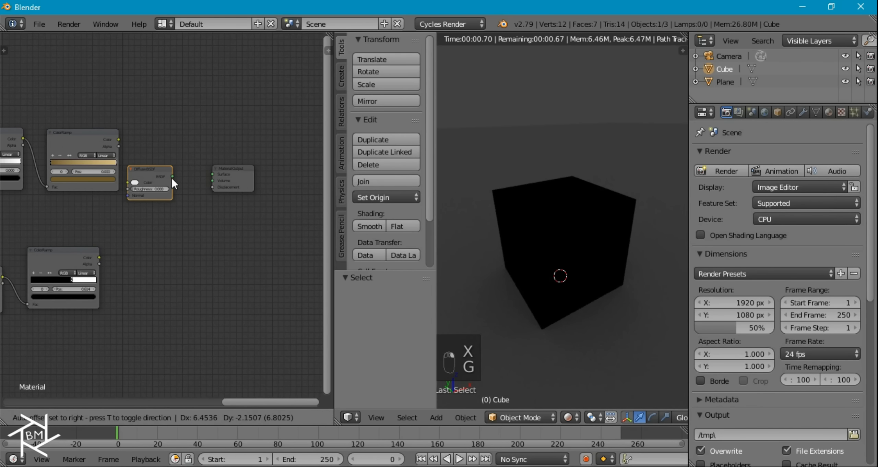
{"action": "left_click", "coordinate": [233, 207]}
{"action": "right_click", "coordinate": [232, 173]}
{"action": "key", "text": "g"}
{"action": "left_click", "coordinate": [19, 205]}
- Feed the golden ColorRamp into the Diffuse colour and connect Diffuse to the Material Output
{"action": "right_click", "coordinate": [212, 201]}
{"action": "key", "text": "g"}
{"action": "left_click", "coordinate": [176, 167]}
{"action": "left_click_drag", "start_coordinate": [119, 139], "coordinate": [168, 181]}
{"action": "left_click", "coordinate": [183, 167]}
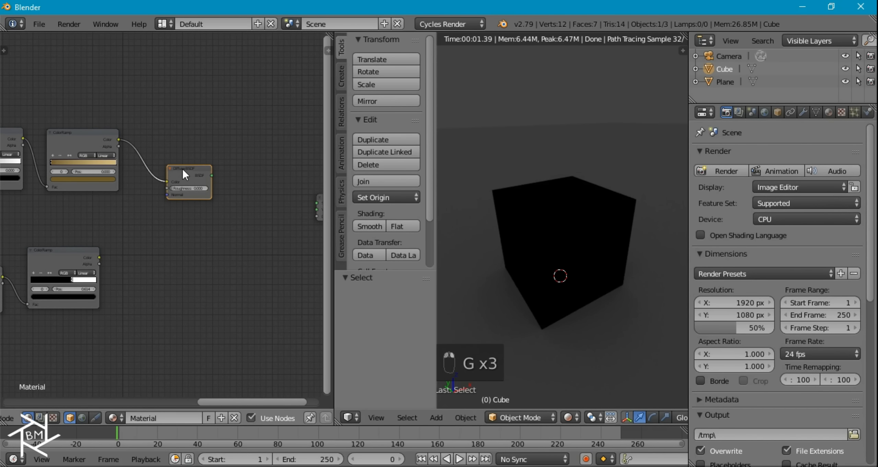
{"action": "left_click", "coordinate": [179, 178], "text": "ctrl+shift"}
{"action": "key", "text": "g"}
{"action": "left_click", "coordinate": [157, 157]}
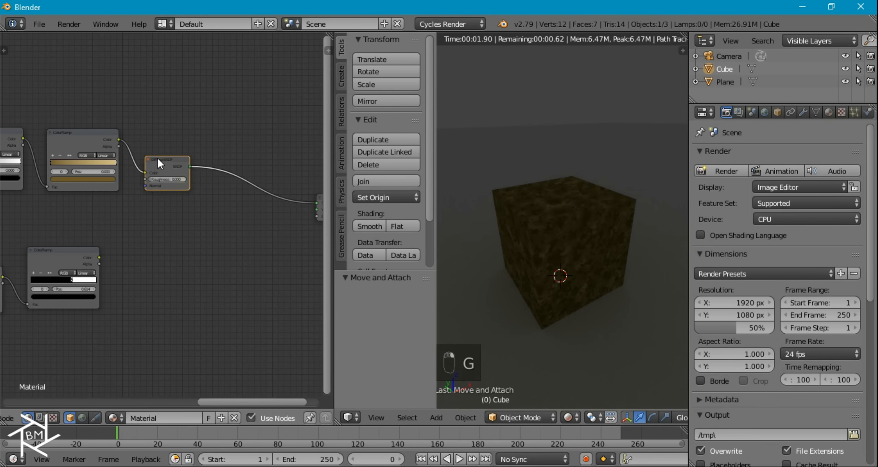
- Add a Mix Shader and a Glossy BSDF with roughness 0.000, linking the Glossy into the Mix
{"action": "key", "text": "shift+a"}
{"action": "mouse_move", "coordinate": [202, 214]}
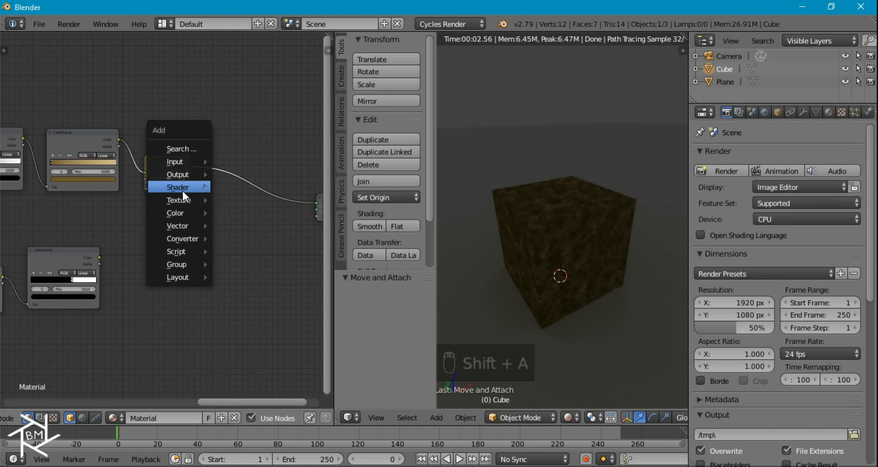
{"action": "mouse_move", "coordinate": [181, 189]}
{"action": "left_click", "coordinate": [266, 317]}
{"action": "left_click", "coordinate": [215, 179]}
{"action": "key", "text": "shift+a"}
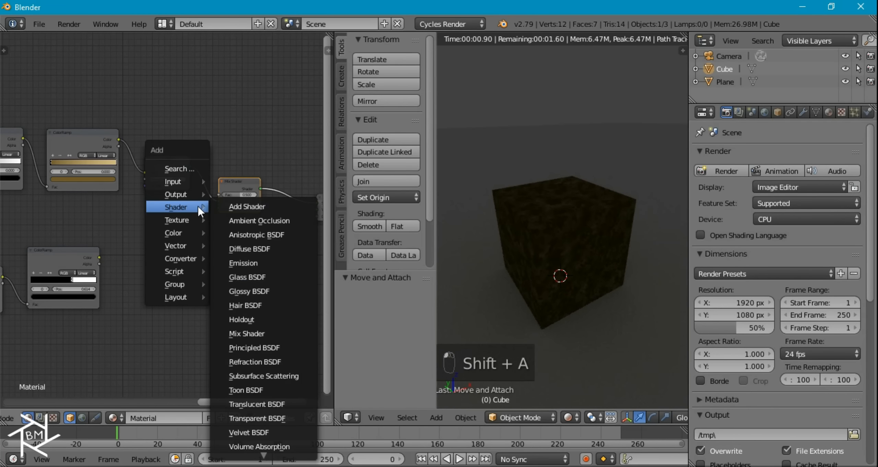
{"action": "left_click", "coordinate": [263, 291]}
{"action": "left_click", "coordinate": [148, 207]}
{"action": "left_click_drag", "start_coordinate": [191, 219], "coordinate": [220, 208]}
{"action": "scroll", "coordinate": [205, 209], "scroll_direction": "up", "scroll_amount": 5}
{"action": "left_click_drag", "start_coordinate": [194, 286], "coordinate": [22, 314]}
- Drive the Mix Shader factor with the lower black-and-white ColorRamp and preview the mixed material
{"action": "scroll", "coordinate": [46, 289], "scroll_direction": "down", "scroll_amount": 3}
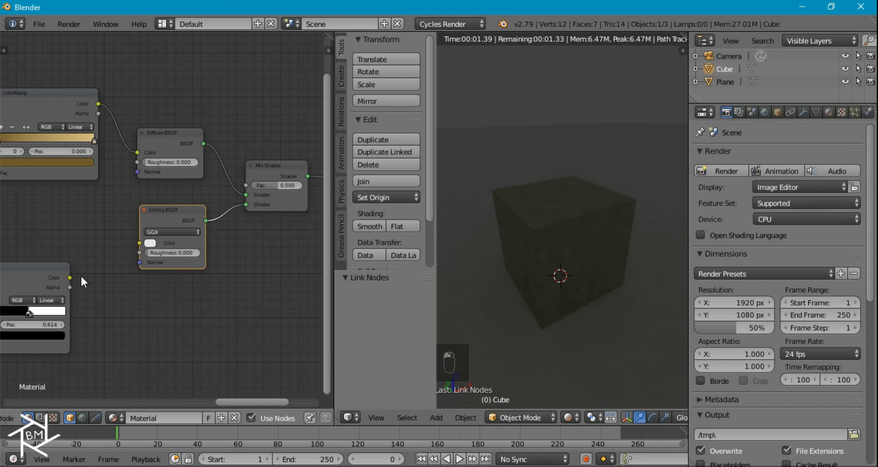
{"action": "left_click", "coordinate": [59, 273], "text": "ctrl+shift"}
{"action": "scroll", "coordinate": [536, 238], "scroll_direction": "up", "scroll_amount": 4}
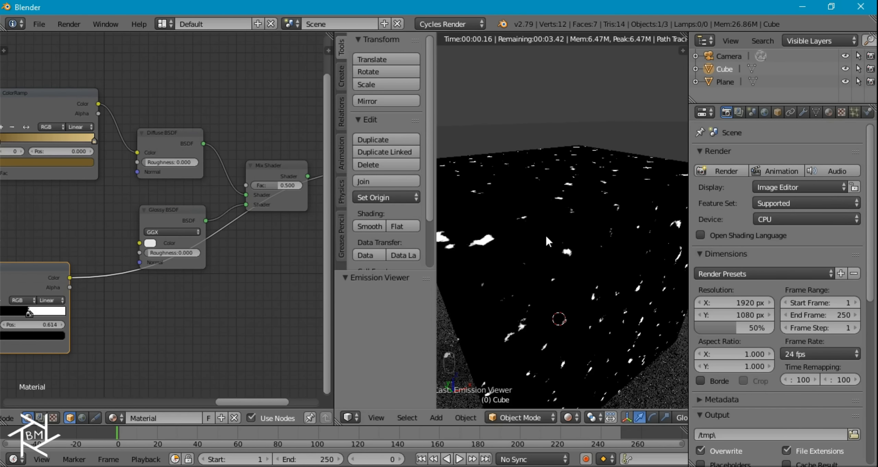
{"action": "left_click_drag", "start_coordinate": [69, 278], "coordinate": [258, 179]}
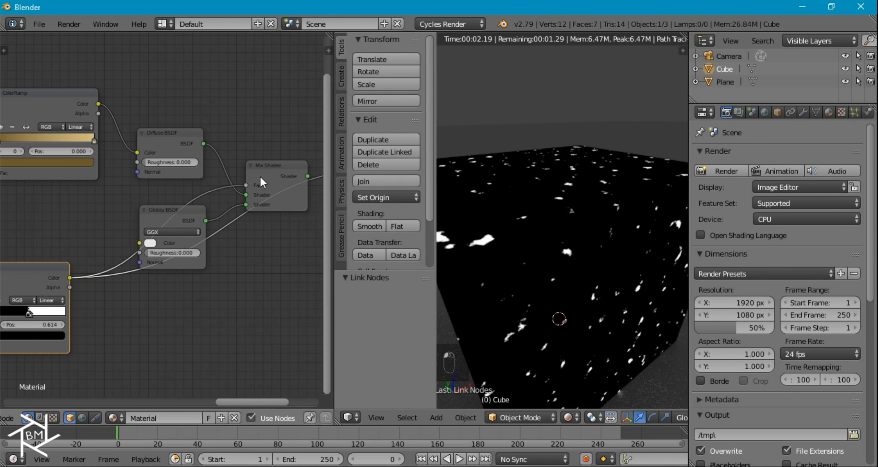
{"action": "left_click", "coordinate": [276, 168], "text": "ctrl+shift"}
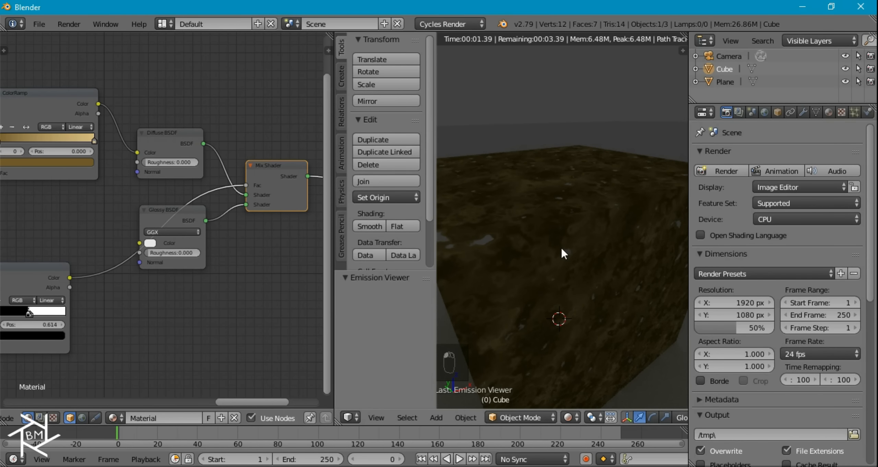
{"action": "scroll", "coordinate": [537, 247], "scroll_direction": "down", "scroll_amount": 5}
{"action": "scroll", "coordinate": [544, 251], "scroll_direction": "up", "scroll_amount": 6}
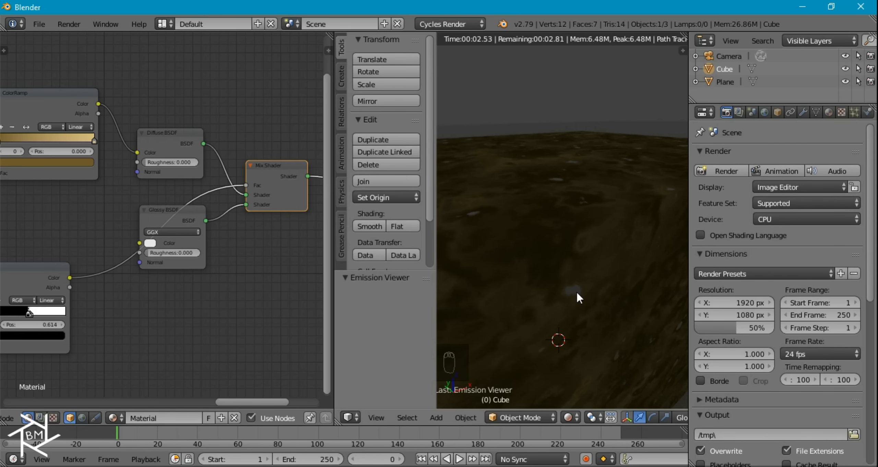
- Tint the Glossy BSDF colour a deep gold
{"action": "left_click_drag", "start_coordinate": [177, 216], "coordinate": [174, 278]}
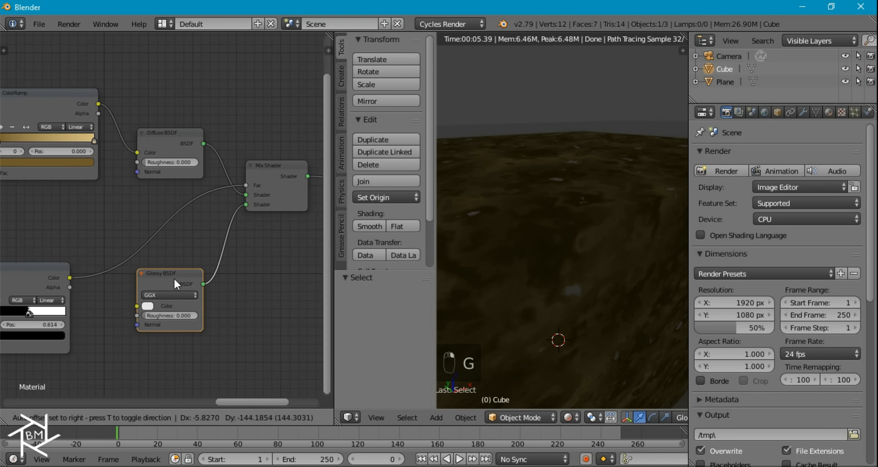
{"action": "left_click", "coordinate": [147, 307]}
{"action": "left_click", "coordinate": [170, 224]}
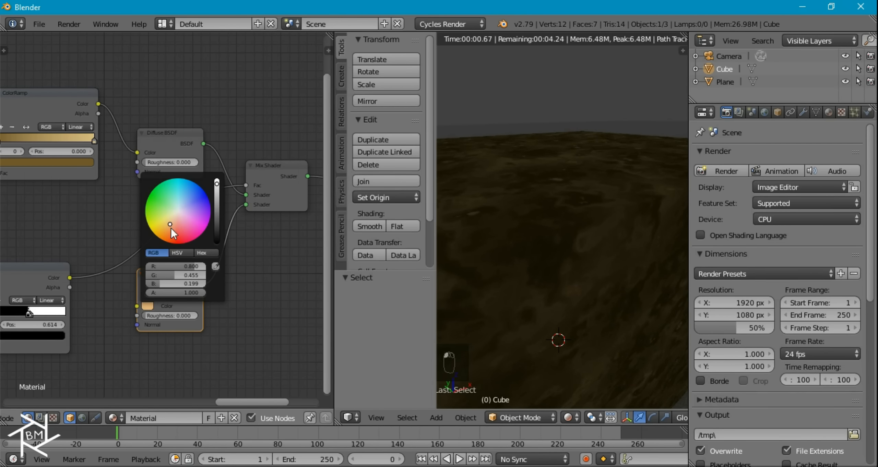
{"action": "left_click", "coordinate": [167, 220]}
{"action": "left_click_drag", "start_coordinate": [168, 219], "coordinate": [163, 224]}
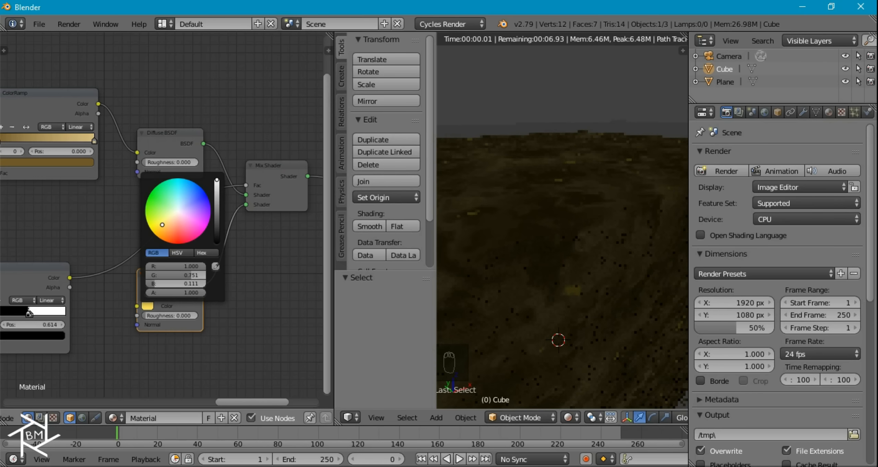
{"action": "scroll", "coordinate": [539, 240], "scroll_direction": "down", "scroll_amount": 5}
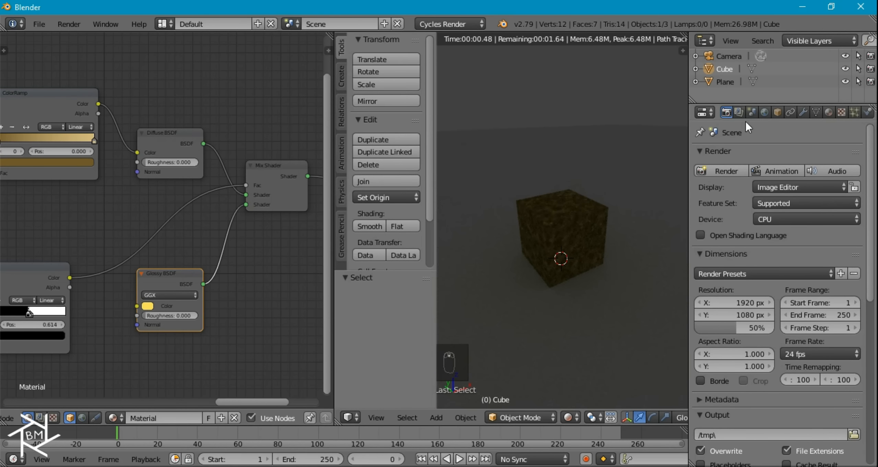
{"action": "left_click", "coordinate": [765, 112]}
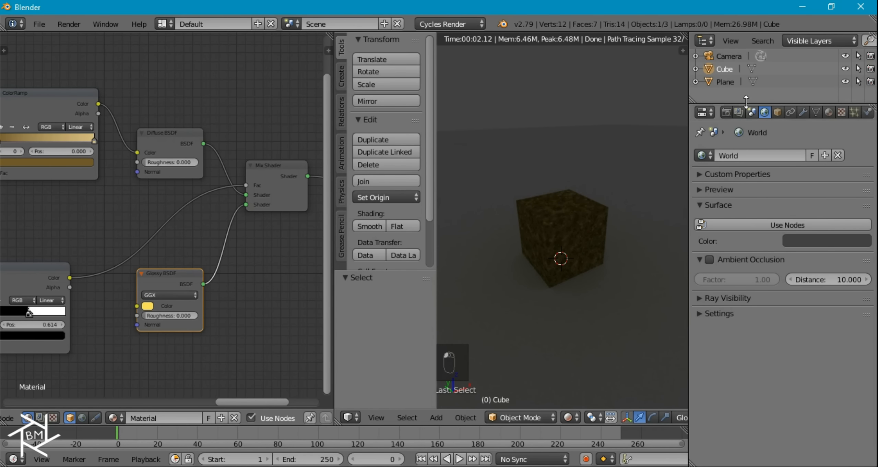
- Enable Transparent in the render Film settings
{"action": "left_click", "coordinate": [725, 112]}
{"action": "scroll", "coordinate": [756, 357], "scroll_direction": "down", "scroll_amount": 8}
{"action": "scroll", "coordinate": [718, 395], "scroll_direction": "down", "scroll_amount": 6}
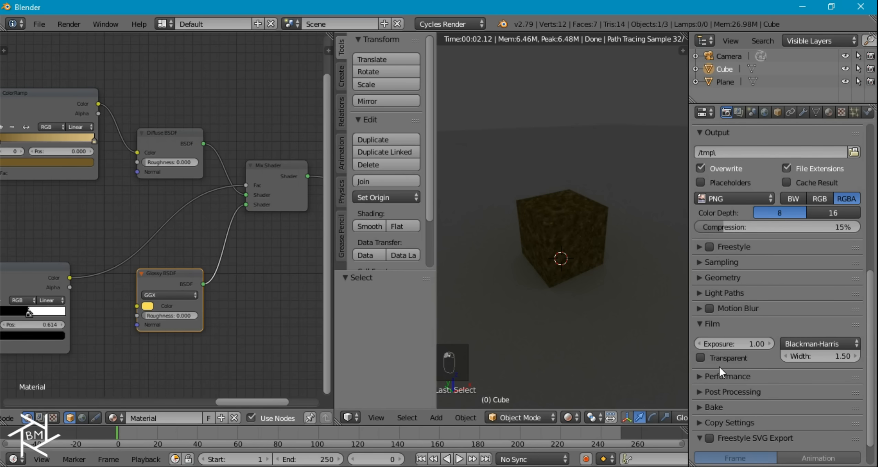
{"action": "left_click", "coordinate": [720, 356]}
- Turn on world nodes and load HDR3.JPG from HDR Collection as an Environment Texture
{"action": "left_click", "coordinate": [765, 113]}
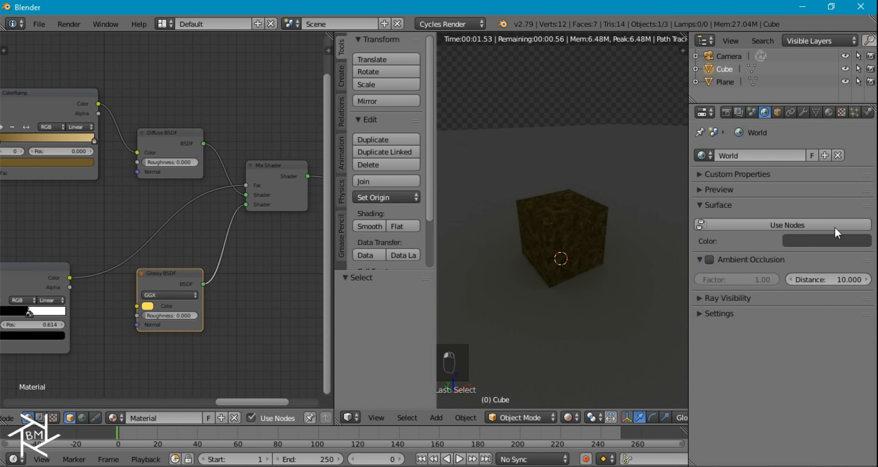
{"action": "left_click", "coordinate": [835, 228]}
{"action": "left_click", "coordinate": [865, 248]}
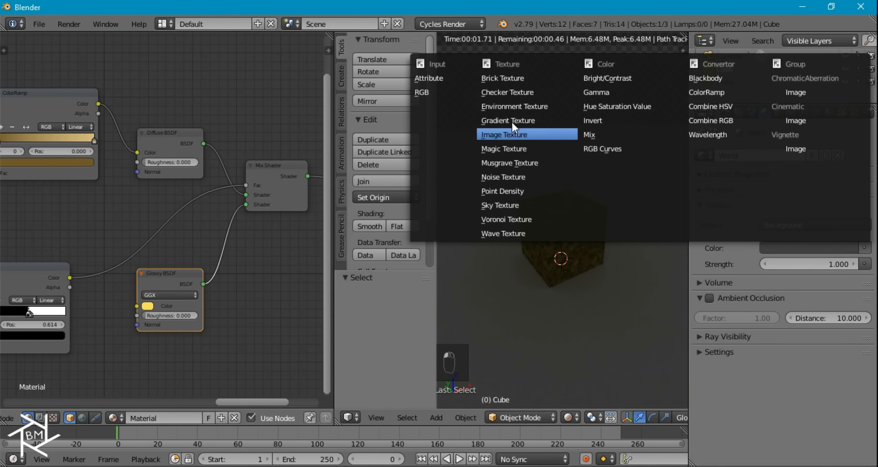
{"action": "left_click", "coordinate": [524, 110]}
{"action": "left_click", "coordinate": [820, 257]}
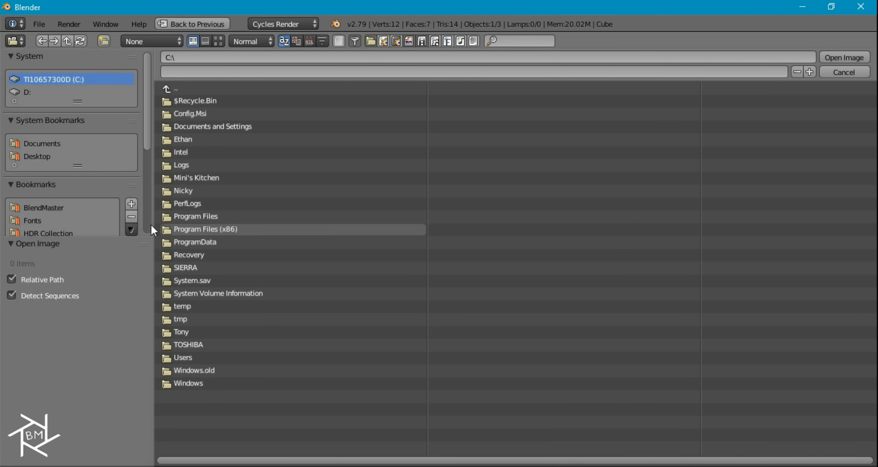
{"action": "left_click", "coordinate": [43, 231]}
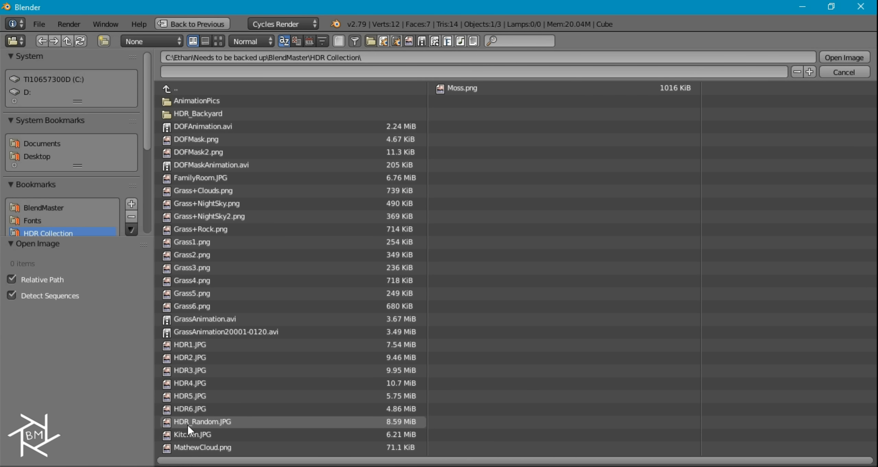
{"action": "double_click", "coordinate": [204, 371]}
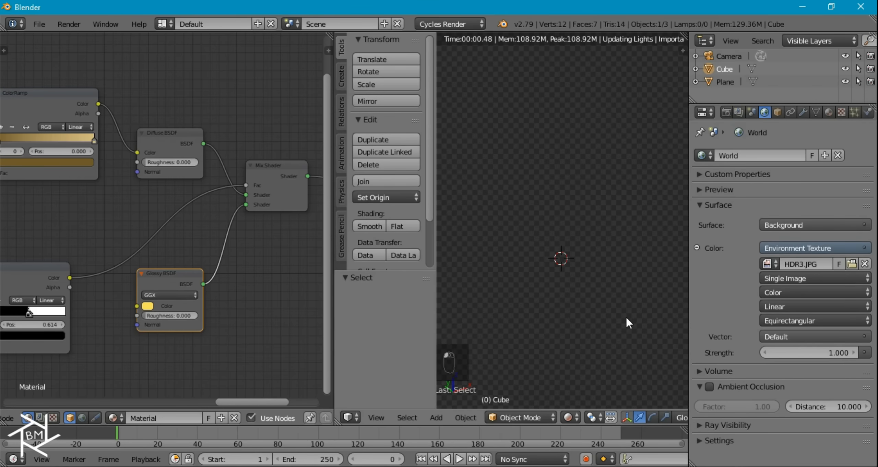
- Shift the upper ColorRamp's right stop toward orange
{"action": "scroll", "coordinate": [612, 297], "scroll_direction": "up", "scroll_amount": 4}
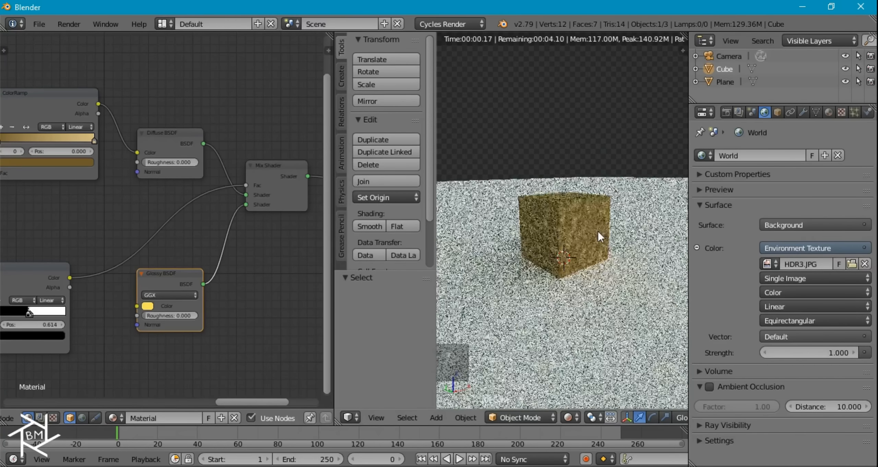
{"action": "scroll", "coordinate": [604, 254], "scroll_direction": "up", "scroll_amount": 2}
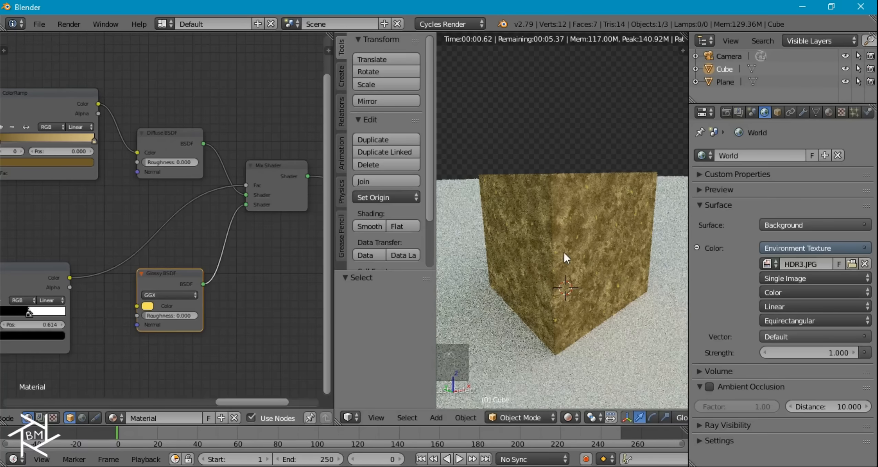
{"action": "middle_click_drag", "start_coordinate": [82, 203], "coordinate": [147, 233]}
{"action": "scroll", "coordinate": [155, 213], "scroll_direction": "up", "scroll_amount": 1}
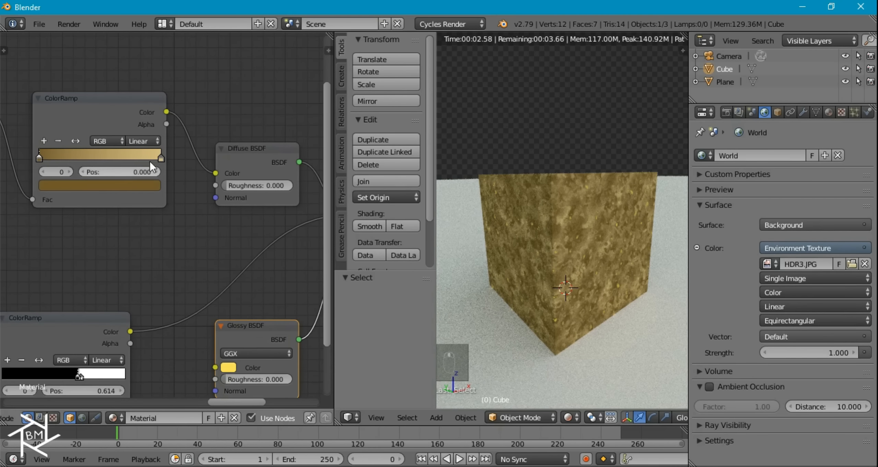
{"action": "left_click", "coordinate": [158, 158]}
{"action": "left_click", "coordinate": [152, 181]}
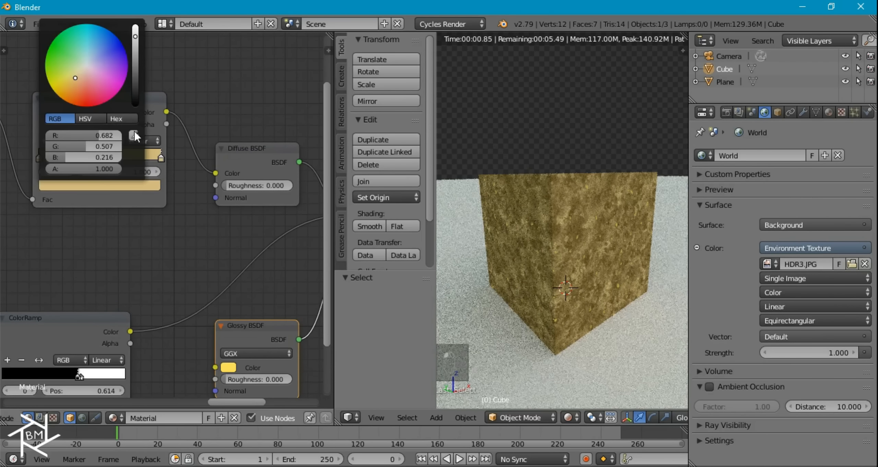
{"action": "left_click", "coordinate": [75, 84]}
- Set the upper ramp's left stop to a deep brown
{"action": "middle_click_drag", "start_coordinate": [98, 212], "coordinate": [115, 238]}
{"action": "left_click", "coordinate": [59, 187]}
{"action": "left_click", "coordinate": [77, 209]}
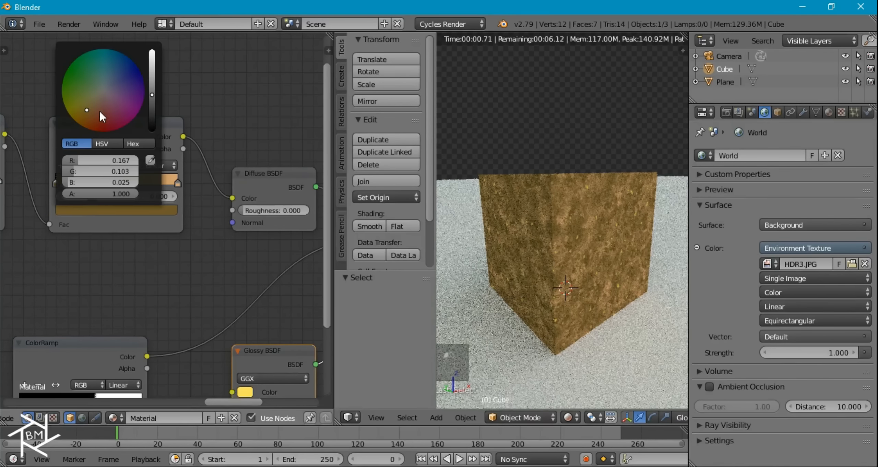
{"action": "left_click", "coordinate": [90, 115]}
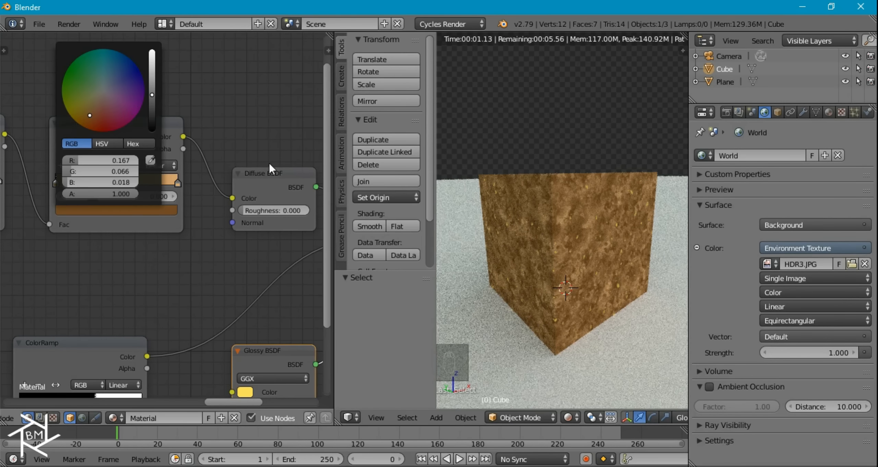
{"action": "left_click", "coordinate": [164, 207]}
{"action": "left_click", "coordinate": [152, 83]}
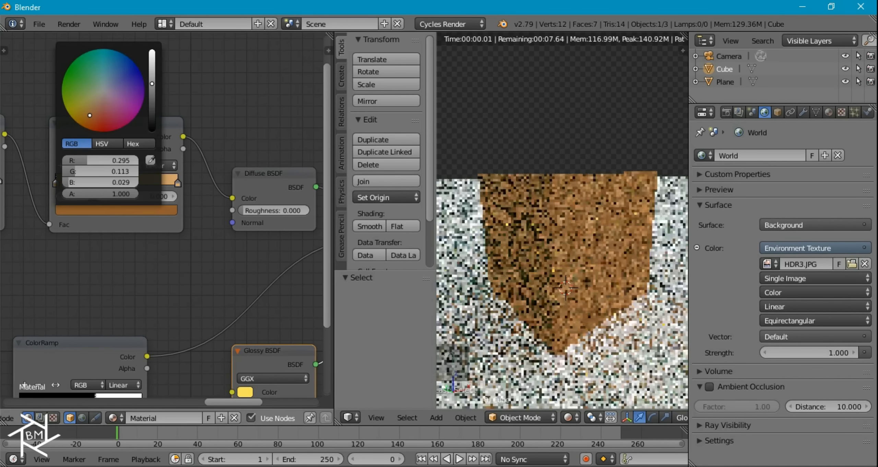
- Lighten the right stop to pale orange-tan (0.969, 0.664, 0.302)
{"action": "left_click", "coordinate": [175, 184]}
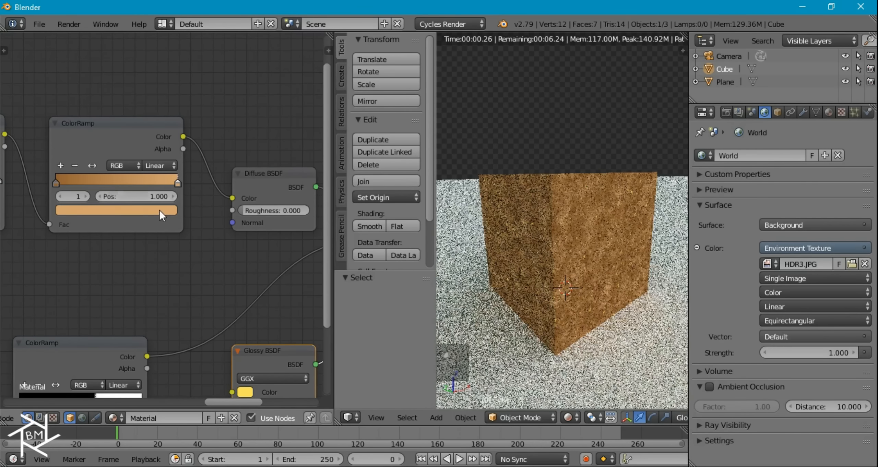
{"action": "left_click", "coordinate": [159, 211]}
{"action": "left_click_drag", "start_coordinate": [152, 63], "coordinate": [152, 54]}
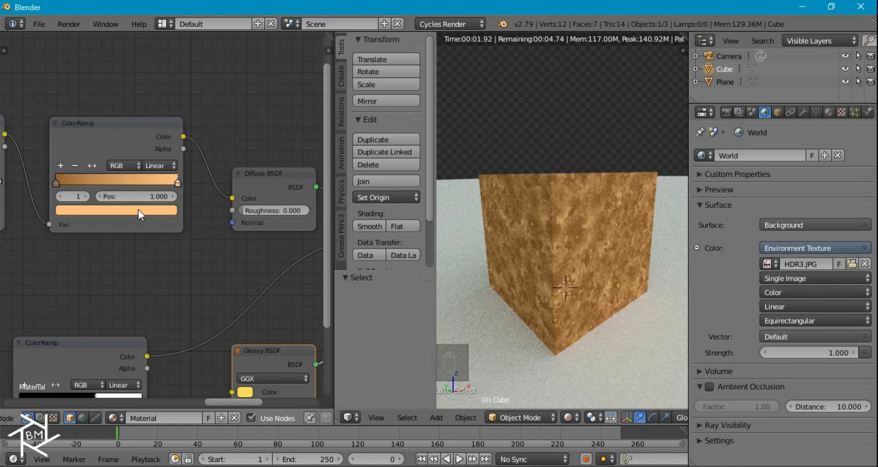
{"action": "left_click", "coordinate": [139, 210]}
{"action": "left_click", "coordinate": [92, 104]}
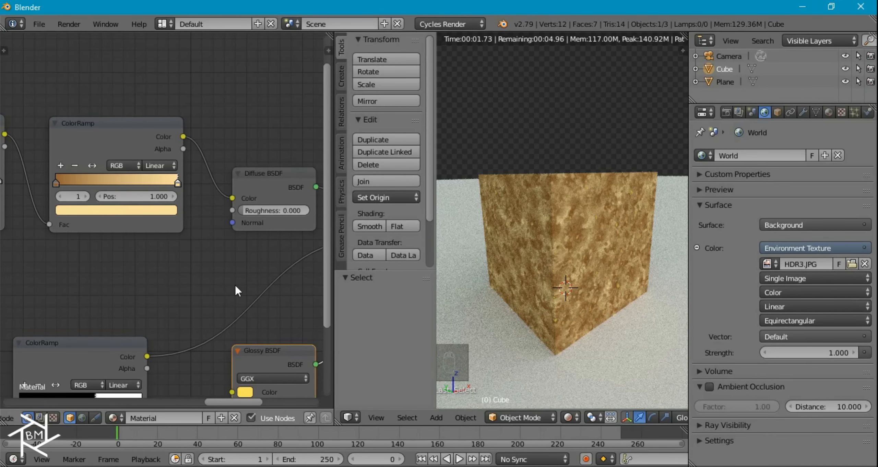
{"action": "scroll", "coordinate": [235, 285], "scroll_direction": "down", "scroll_amount": 6}
- Set the Noise Texture scale to 20
{"action": "middle_click_drag", "start_coordinate": [559, 263], "coordinate": [569, 298]}
{"action": "scroll", "coordinate": [590, 234], "scroll_direction": "up", "scroll_amount": 4}
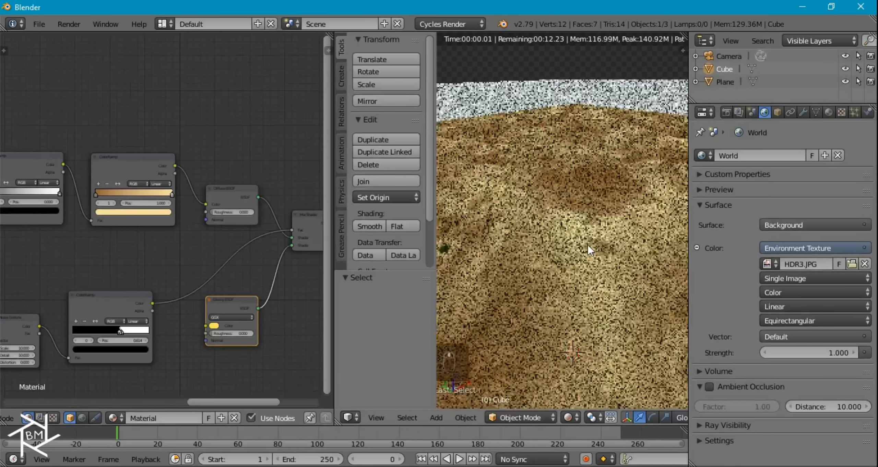
{"action": "scroll", "coordinate": [492, 254], "scroll_direction": "down", "scroll_amount": 4}
{"action": "middle_click_drag", "start_coordinate": [201, 302], "coordinate": [298, 264]}
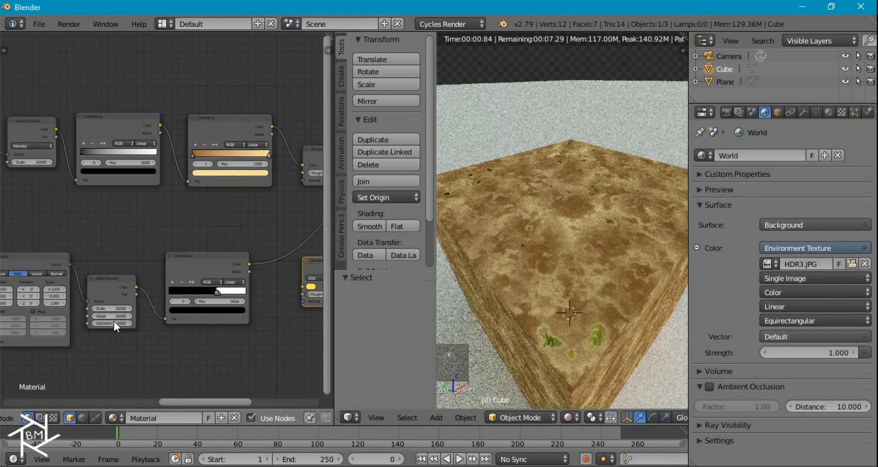
{"action": "scroll", "coordinate": [116, 326], "scroll_direction": "up", "scroll_amount": 2}
{"action": "left_click", "coordinate": [101, 342]}
{"action": "type", "text": "20"}
{"action": "key", "text": "Return"}
- Preview the black-and-white ramp, then the full Mix Shader material, and select the Mix Shader
{"action": "left_click", "coordinate": [240, 285], "text": "ctrl+shift"}
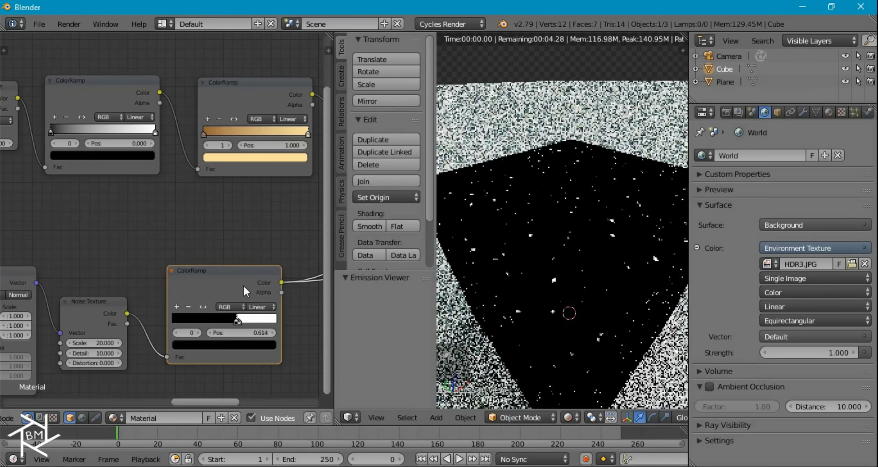
{"action": "middle_click_drag", "start_coordinate": [291, 305], "coordinate": [121, 292]}
{"action": "left_click", "coordinate": [98, 300]}
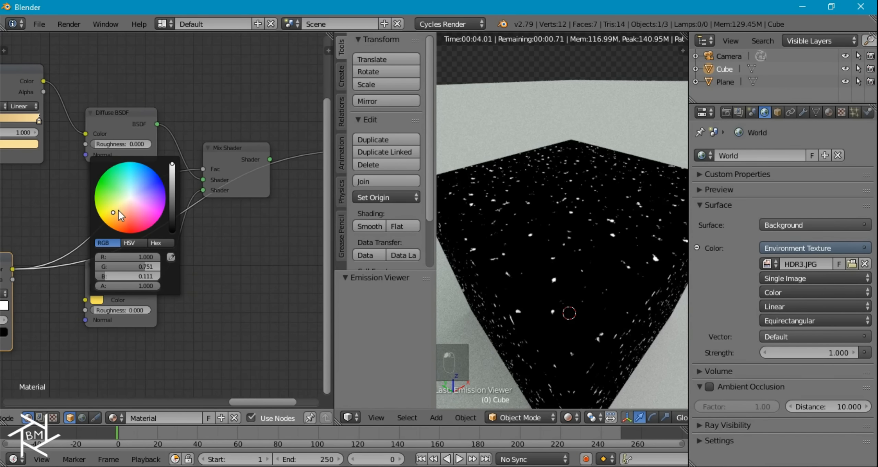
{"action": "left_click", "coordinate": [241, 156], "text": "ctrl+shift"}
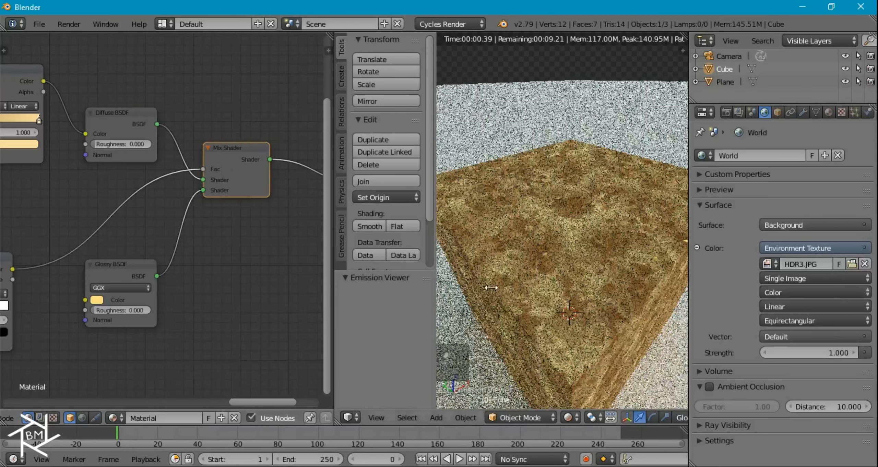
{"action": "scroll", "coordinate": [553, 280], "scroll_direction": "down", "scroll_amount": 6}
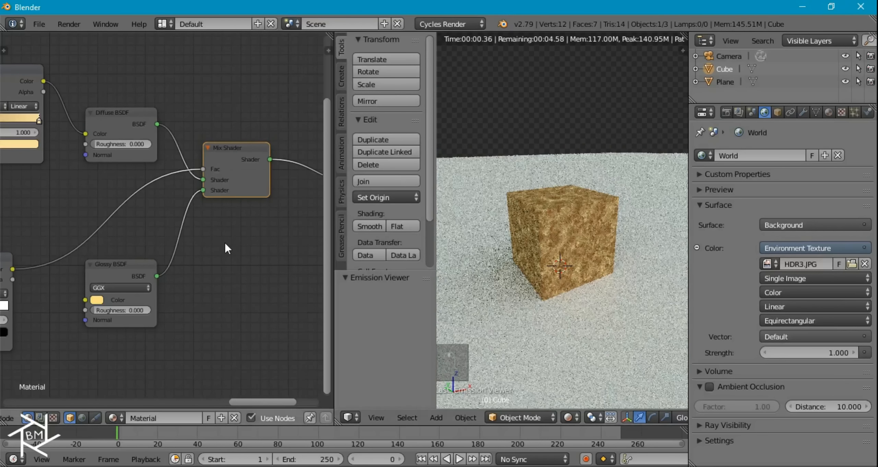
{"action": "middle_click_drag", "start_coordinate": [251, 225], "coordinate": [196, 235]}
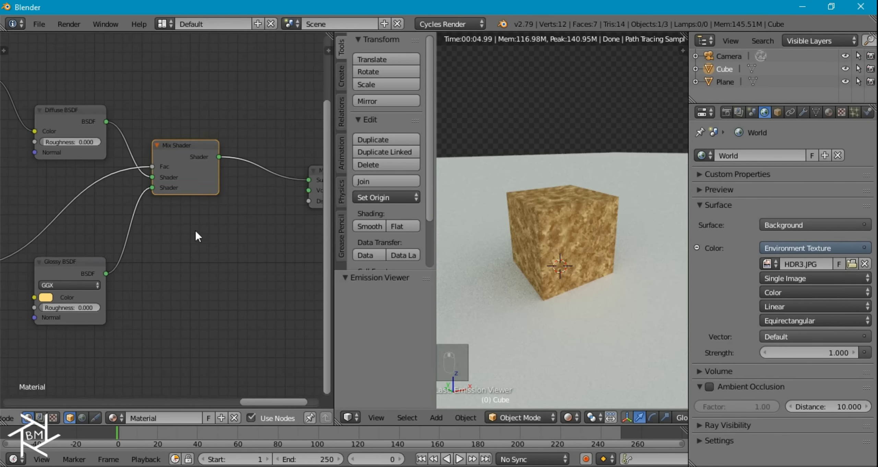
{"action": "left_click", "coordinate": [193, 145]}
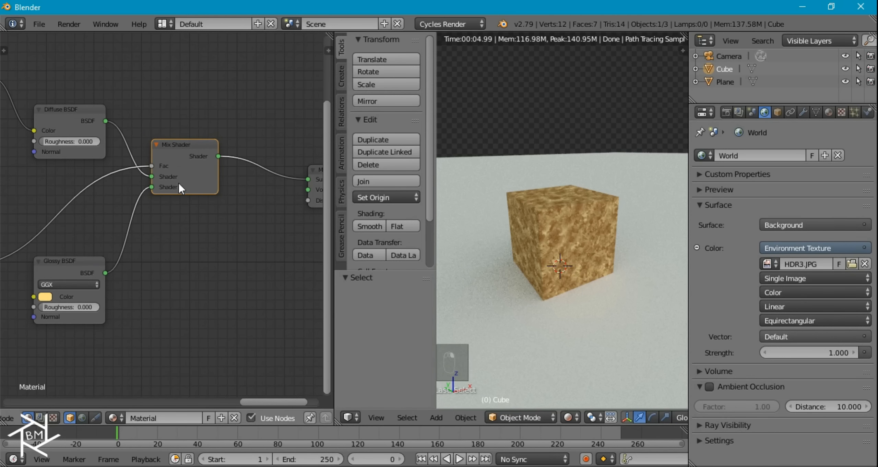
- Duplicate the Mix Shader onto the link to the Material Output
{"action": "key", "text": "shift+d"}
{"action": "left_click", "coordinate": [273, 185]}
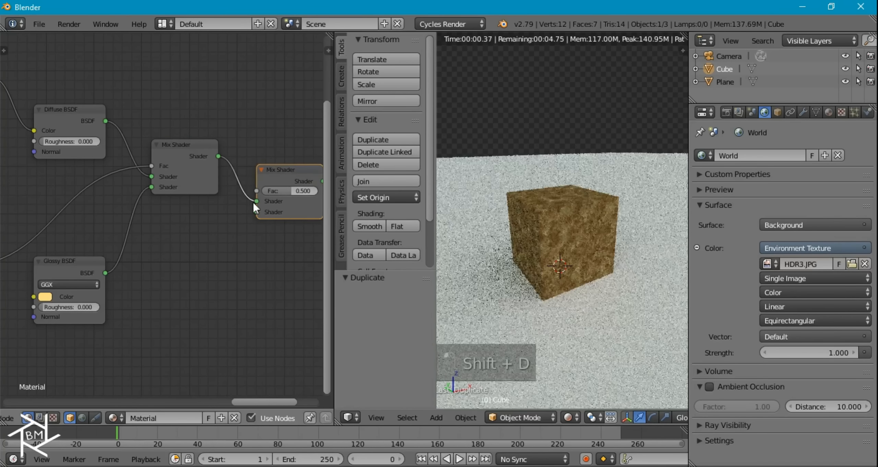
{"action": "middle_click_drag", "start_coordinate": [194, 239], "coordinate": [192, 213]}
- Set the golden Glossy BSDF roughness to 0.200
{"action": "left_click", "coordinate": [53, 242]}
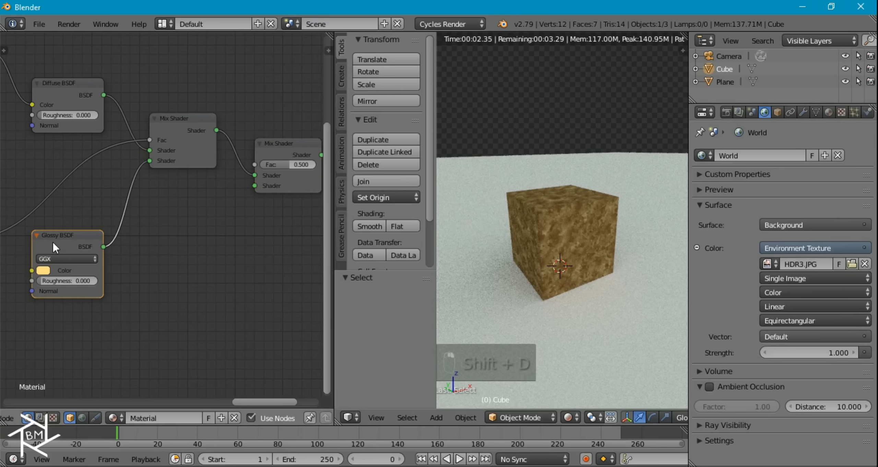
{"action": "scroll", "coordinate": [64, 285], "scroll_direction": "up", "scroll_amount": 2}
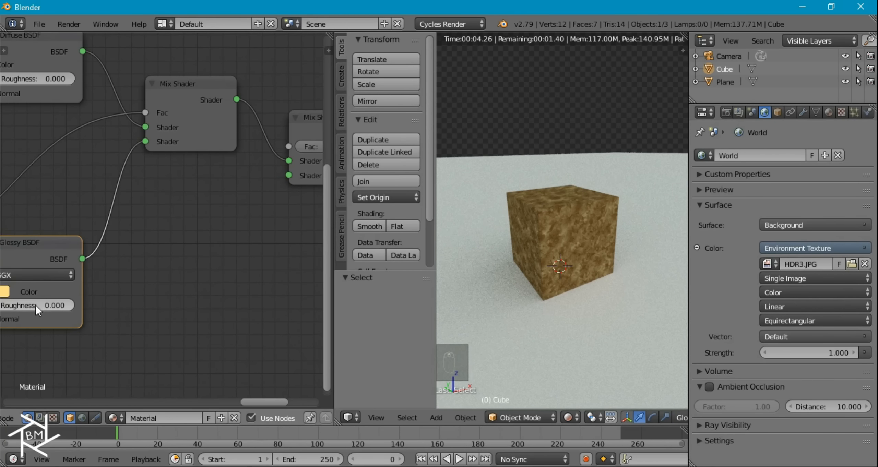
{"action": "key", "text": "Return"}
{"action": "scroll", "coordinate": [604, 267], "scroll_direction": "down", "scroll_amount": 6}
{"action": "mouse_move", "coordinate": [603, 267]}
{"action": "middle_mouse_down"}
{"action": "mouse_move", "coordinate": [593, 251]}
{"action": "mouse_move", "coordinate": [599, 262]}
{"action": "middle_mouse_up"}
{"action": "scroll", "coordinate": [600, 262], "scroll_direction": "up", "scroll_amount": 2}
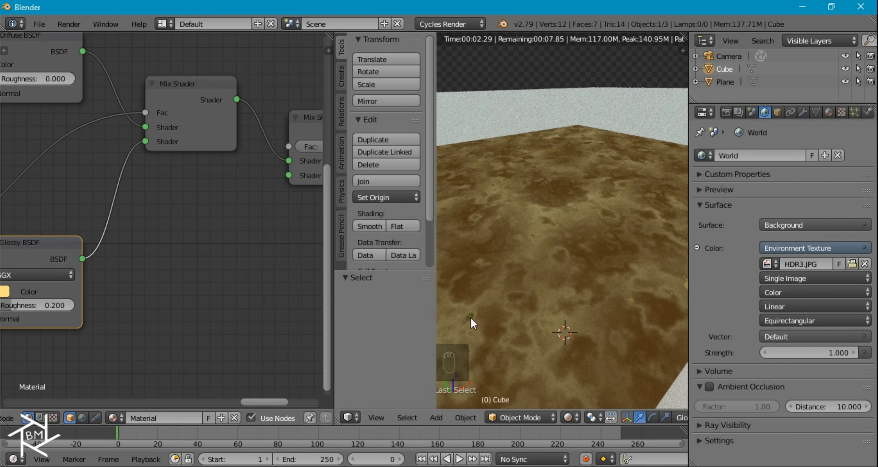
{"action": "scroll", "coordinate": [126, 239], "scroll_direction": "down", "scroll_amount": 1}
- Duplicate the Glossy BSDF and set the copy's saturation to 0 for pure white
{"action": "key", "text": "shift+d"}
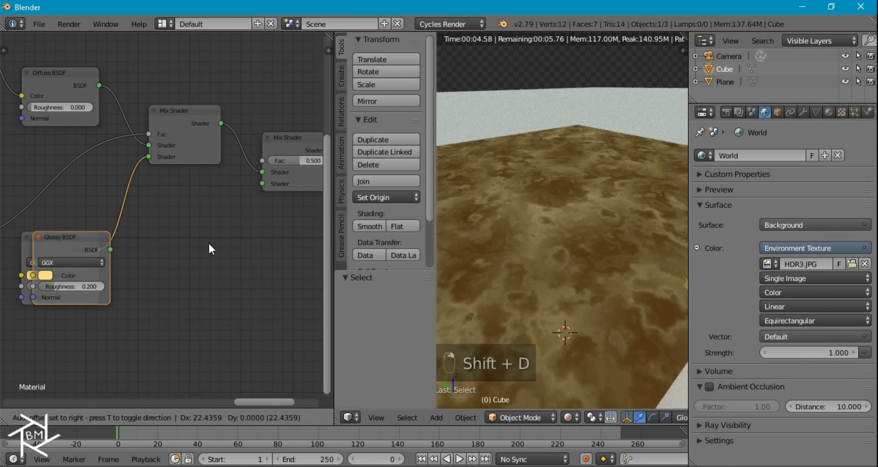
{"action": "left_click", "coordinate": [194, 237]}
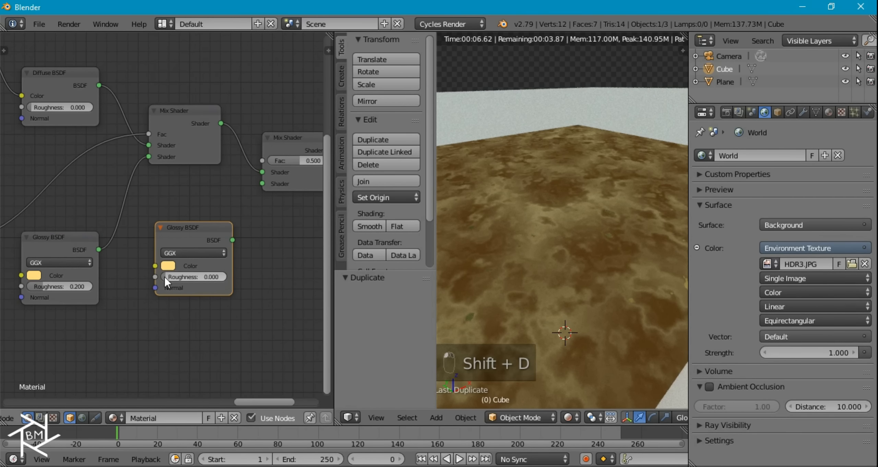
{"action": "left_click", "coordinate": [168, 266]}
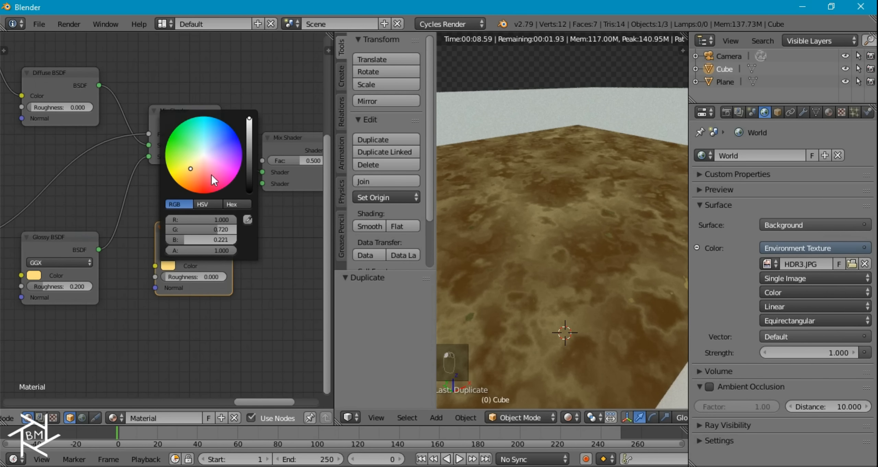
{"action": "left_click", "coordinate": [202, 206]}
{"action": "left_click_drag", "start_coordinate": [210, 228], "coordinate": [171, 229]}
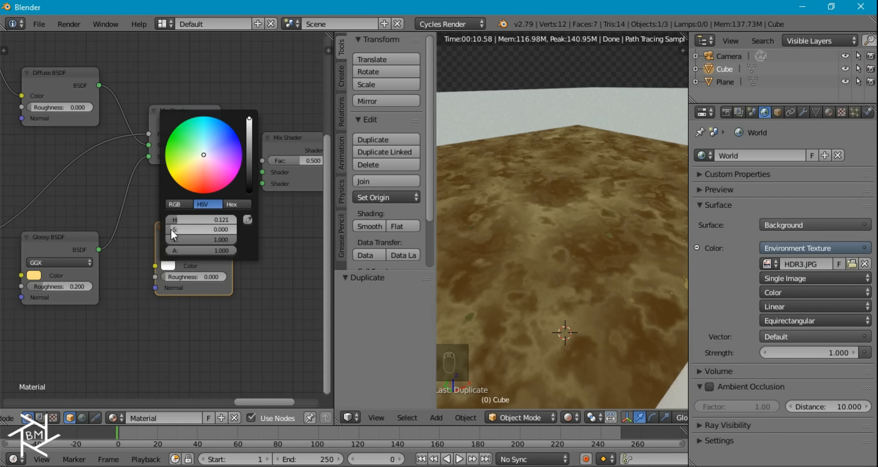
{"action": "middle_click_drag", "start_coordinate": [181, 124], "coordinate": [183, 163]}
- Add a Fresnel node and connect it to the second Mix Shader's Fac
{"action": "key", "text": "shift+a"}
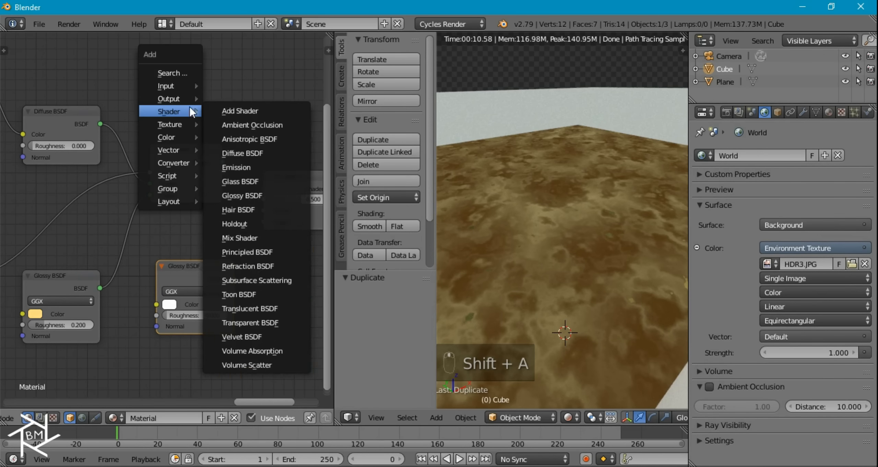
{"action": "mouse_move", "coordinate": [175, 86]}
{"action": "left_click", "coordinate": [235, 131]}
{"action": "left_click", "coordinate": [213, 100]}
{"action": "left_click_drag", "start_coordinate": [213, 96], "coordinate": [234, 279]}
{"action": "scroll", "coordinate": [548, 271], "scroll_direction": "down", "scroll_amount": 5}
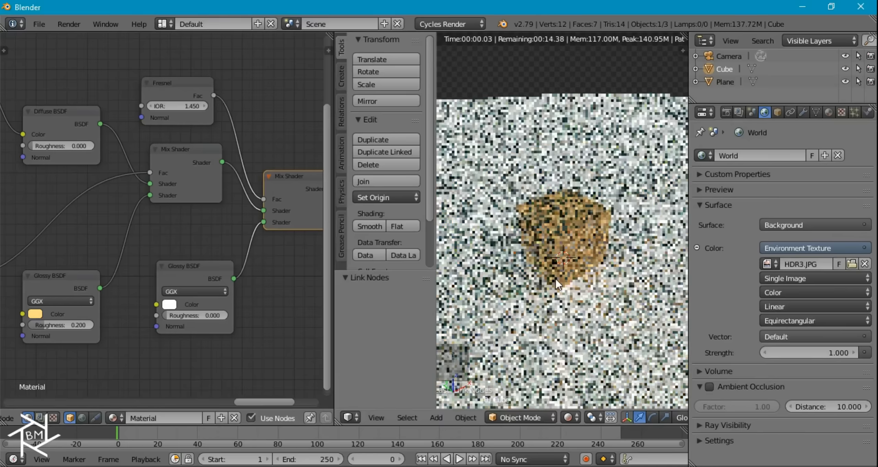
{"action": "scroll", "coordinate": [579, 244], "scroll_direction": "up", "scroll_amount": 5}
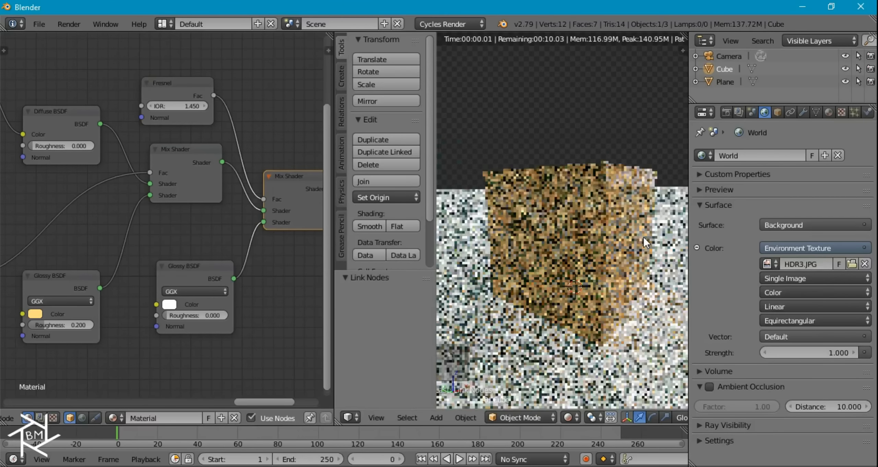
{"action": "scroll", "coordinate": [611, 250], "scroll_direction": "up", "scroll_amount": 3}
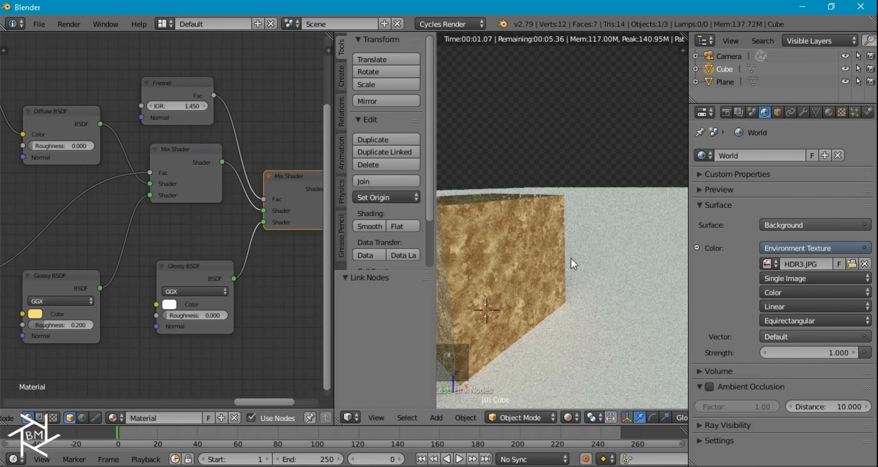
{"action": "middle_click_drag", "start_coordinate": [552, 267], "coordinate": [575, 281]}
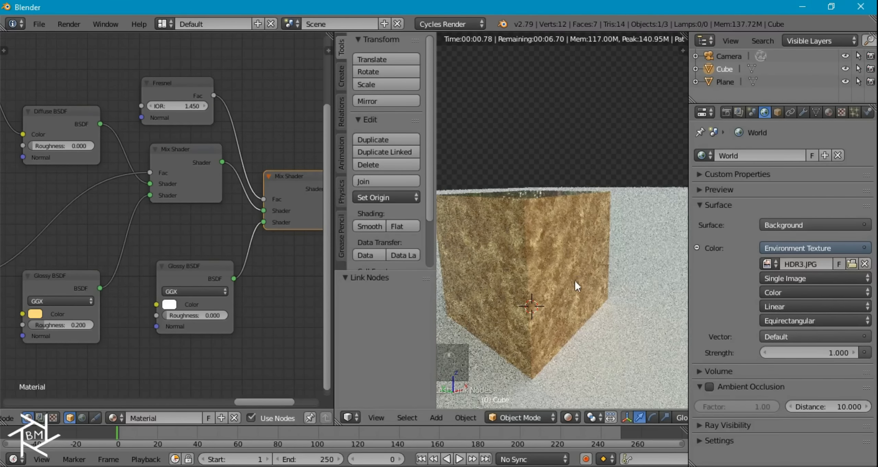
{"action": "scroll", "coordinate": [546, 276], "scroll_direction": "down", "scroll_amount": 8}
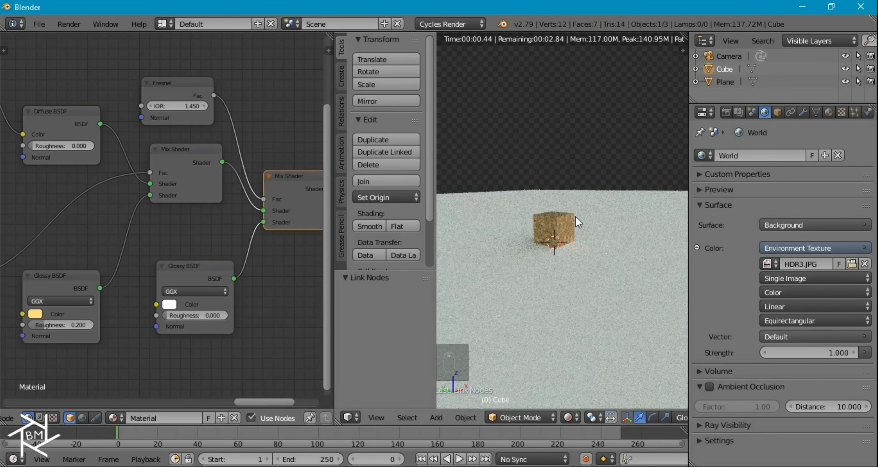
- Rename the material to Marble
{"action": "left_click", "coordinate": [175, 417]}
{"action": "type", "text": "Marble"}
{"action": "key", "text": "Return"}
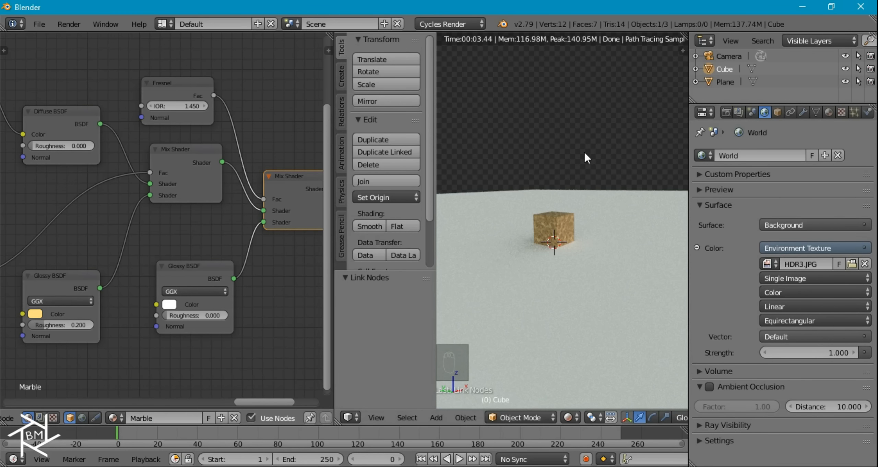
- Assign Marble to the Plane and make it a single-user copy, Marble.001
{"action": "left_click", "coordinate": [724, 83]}
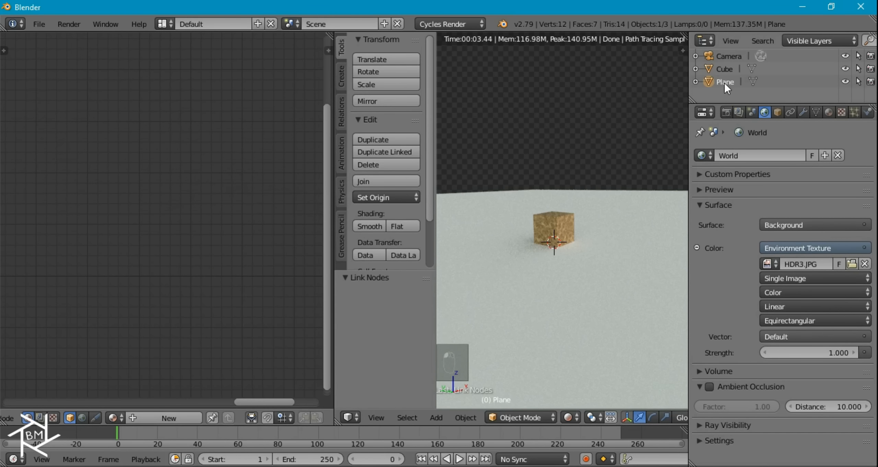
{"action": "left_click", "coordinate": [114, 417]}
{"action": "left_click", "coordinate": [146, 287]}
{"action": "scroll", "coordinate": [509, 312], "scroll_direction": "down", "scroll_amount": 2}
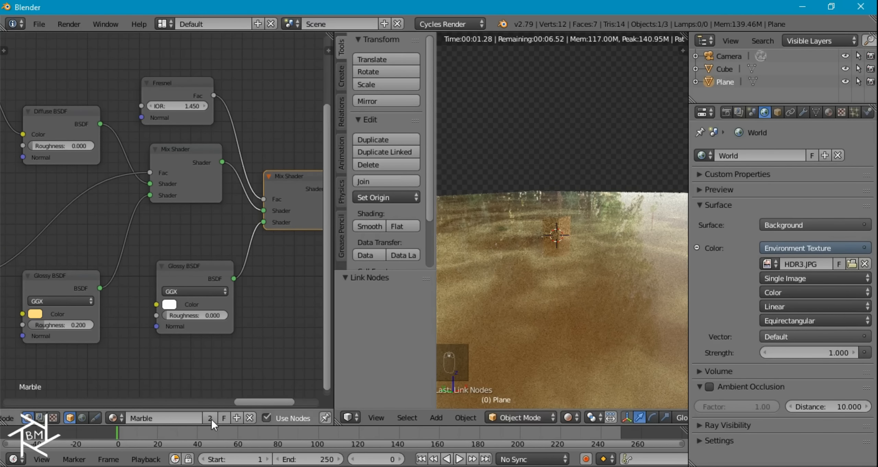
{"action": "left_click", "coordinate": [210, 418]}
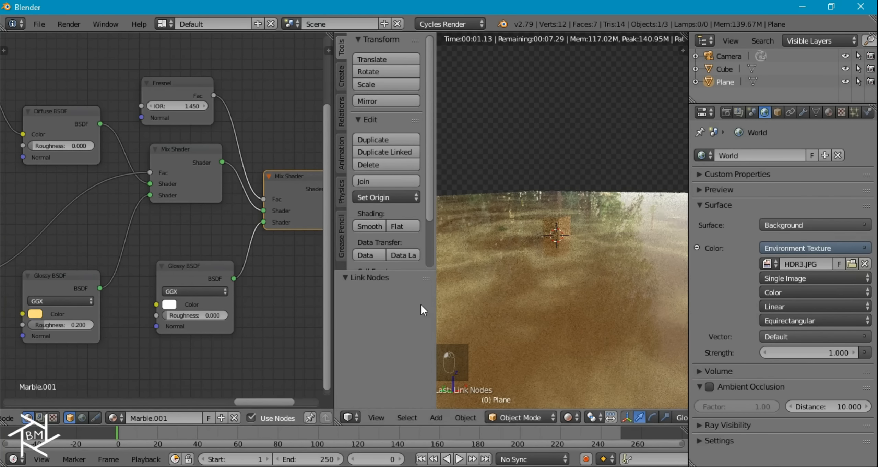
{"action": "middle_click_drag", "start_coordinate": [506, 296], "coordinate": [594, 310]}
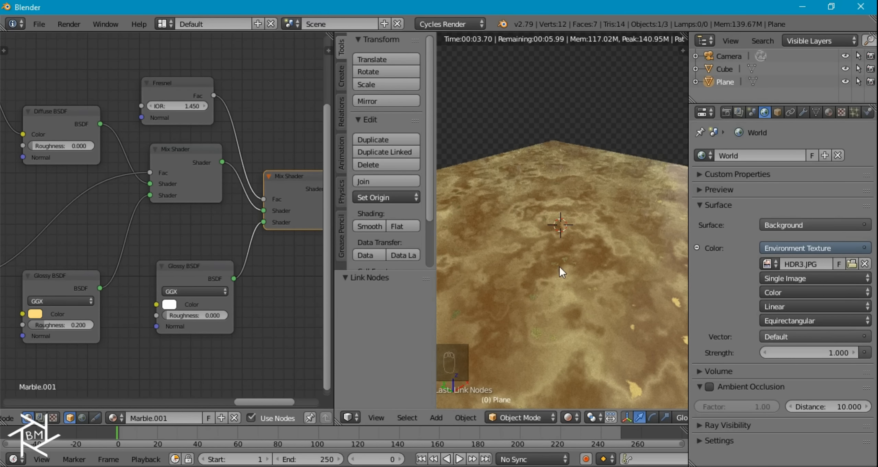
{"action": "scroll", "coordinate": [558, 281], "scroll_direction": "down", "scroll_amount": 1}
{"action": "scroll", "coordinate": [559, 274], "scroll_direction": "down", "scroll_amount": 3}
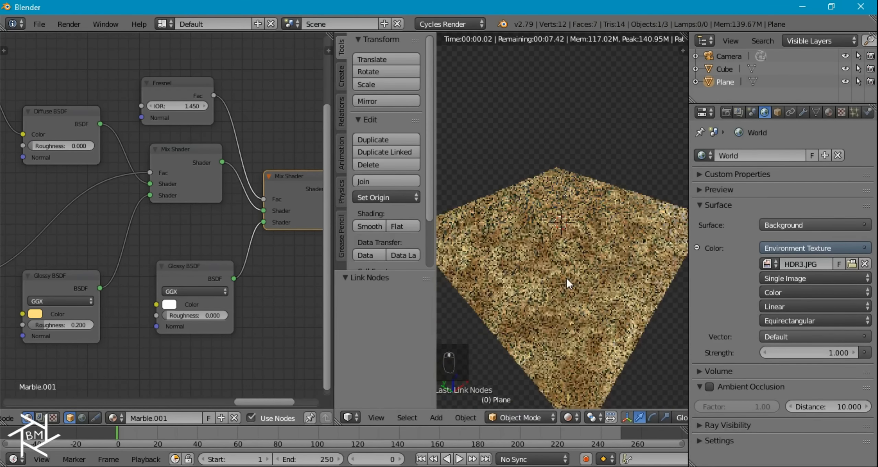
{"action": "scroll", "coordinate": [565, 301], "scroll_direction": "up", "scroll_amount": 4}
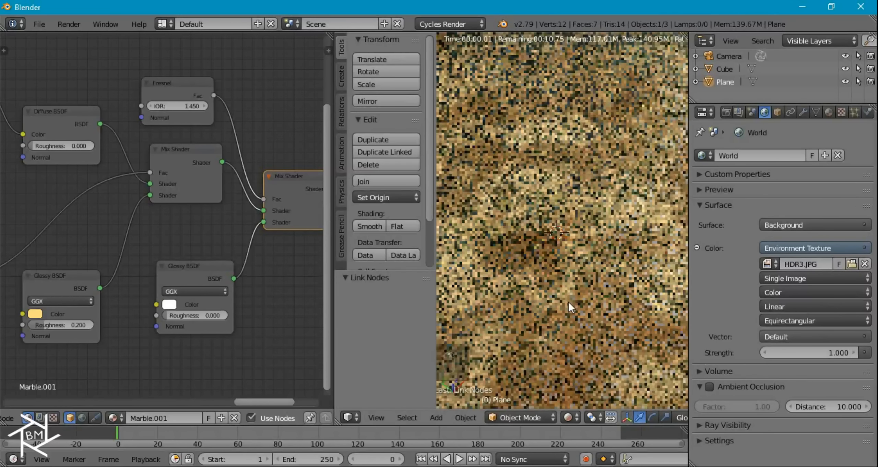
{"action": "scroll", "coordinate": [559, 274], "scroll_direction": "down", "scroll_amount": 2}
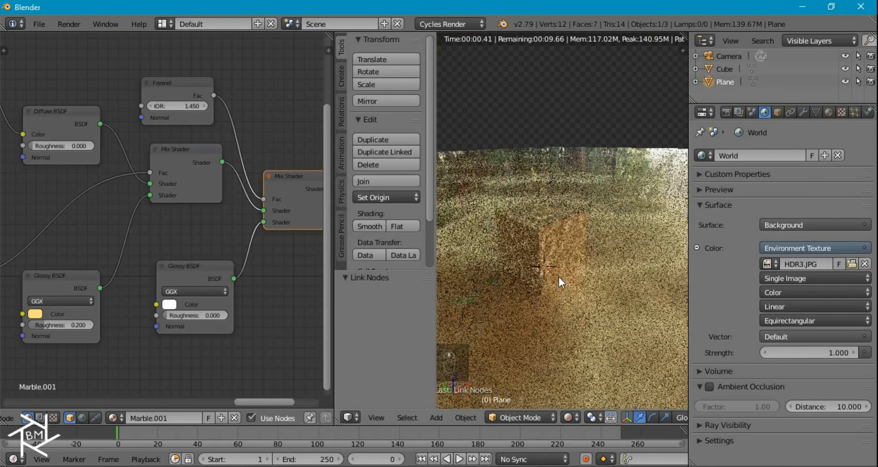
{"action": "scroll", "coordinate": [558, 274], "scroll_direction": "down", "scroll_amount": 1}
- Set both the Noise Texture and Voronoi Texture scales to 100
{"action": "middle_click_drag", "start_coordinate": [92, 274], "coordinate": [159, 266]}
{"action": "left_click", "coordinate": [147, 240]}
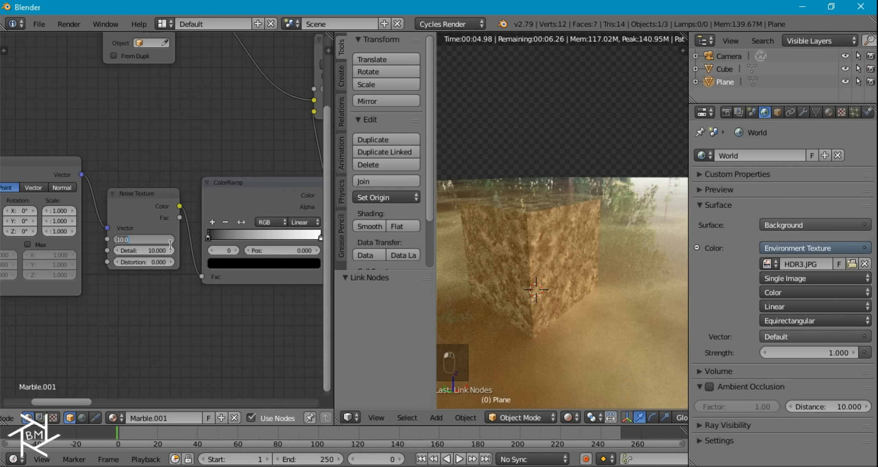
{"action": "type", "text": "100"}
{"action": "key", "text": "Return"}
{"action": "middle_click_drag", "start_coordinate": [183, 207], "coordinate": [53, 317]}
{"action": "left_click", "coordinate": [238, 236]}
{"action": "type", "text": "100"}
{"action": "key", "text": "Return"}
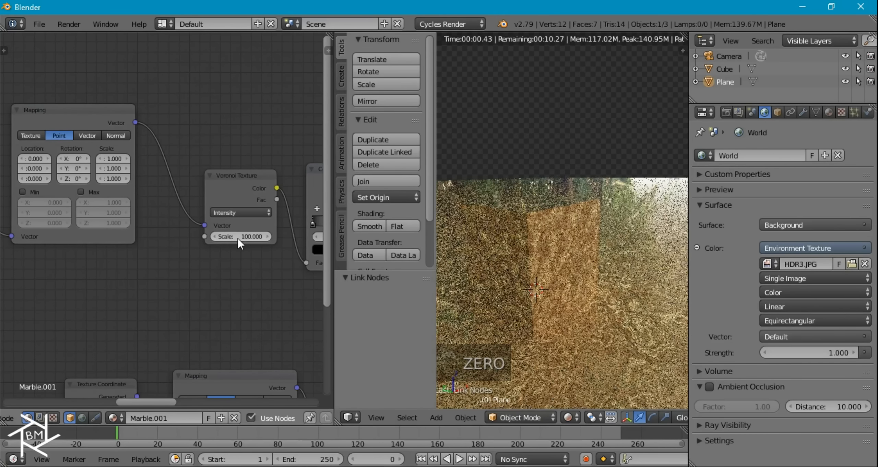
- Set the Mix node factor to 0.2
{"action": "middle_click_drag", "start_coordinate": [277, 262], "coordinate": [475, 255]}
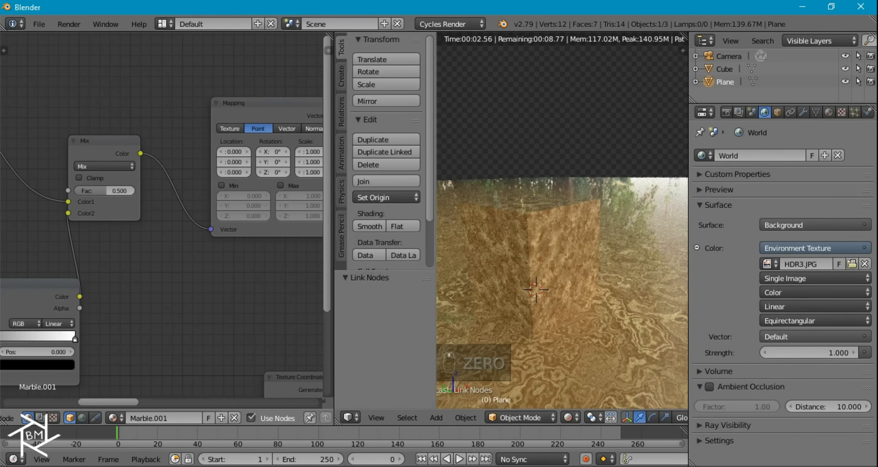
{"action": "left_click", "coordinate": [101, 190]}
{"action": "type", "text": "0.2"}
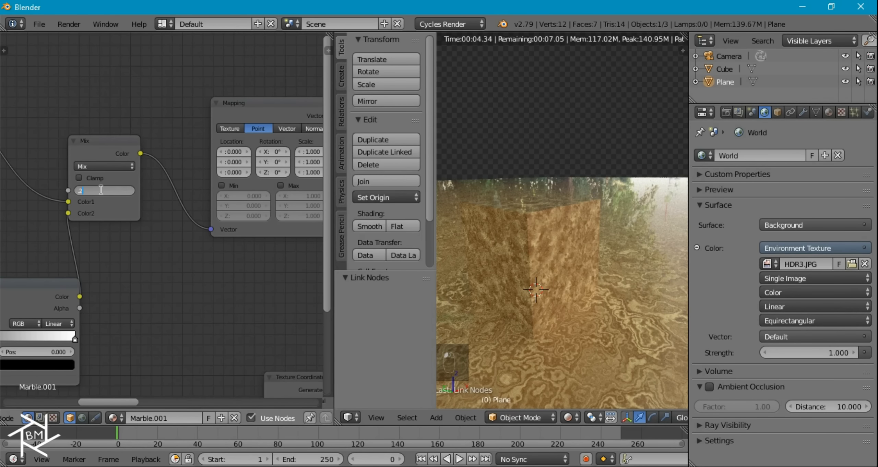
{"action": "key", "text": "Return"}
{"action": "middle_click_drag", "start_coordinate": [320, 179], "coordinate": [51, 169]}
{"action": "middle_click_drag", "start_coordinate": [238, 229], "coordinate": [37, 210]}
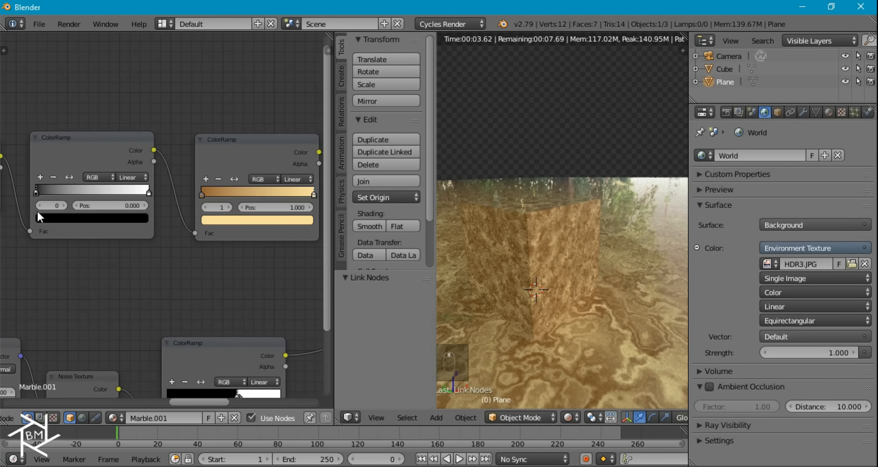
- Preview the golden ColorRamp and set its left colour stop to black
{"action": "left_click", "coordinate": [72, 149], "text": "ctrl+shift"}
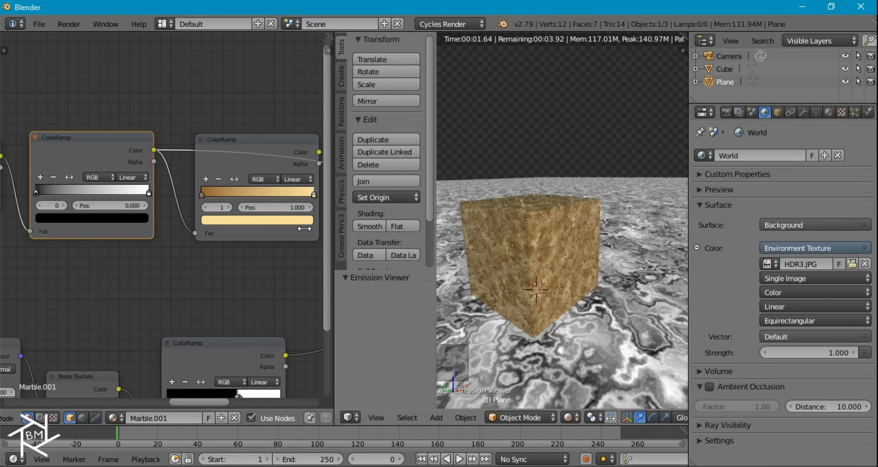
{"action": "left_click", "coordinate": [269, 148], "text": "ctrl+shift"}
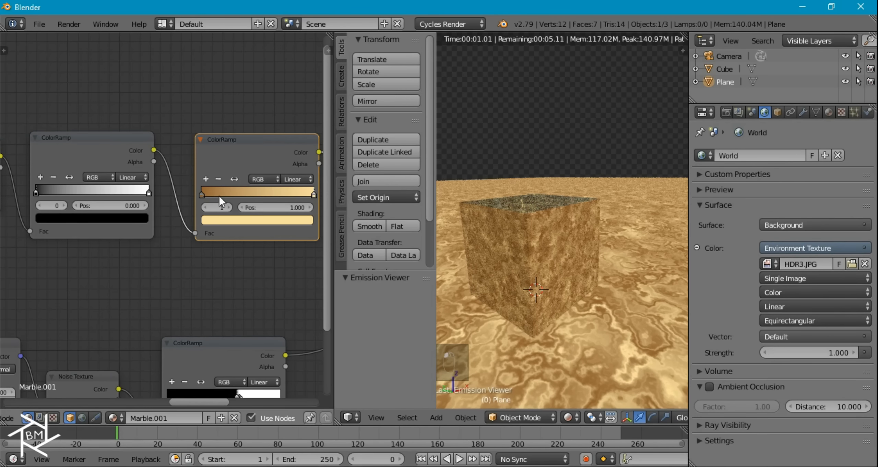
{"action": "left_click", "coordinate": [201, 194]}
{"action": "left_click", "coordinate": [230, 217]}
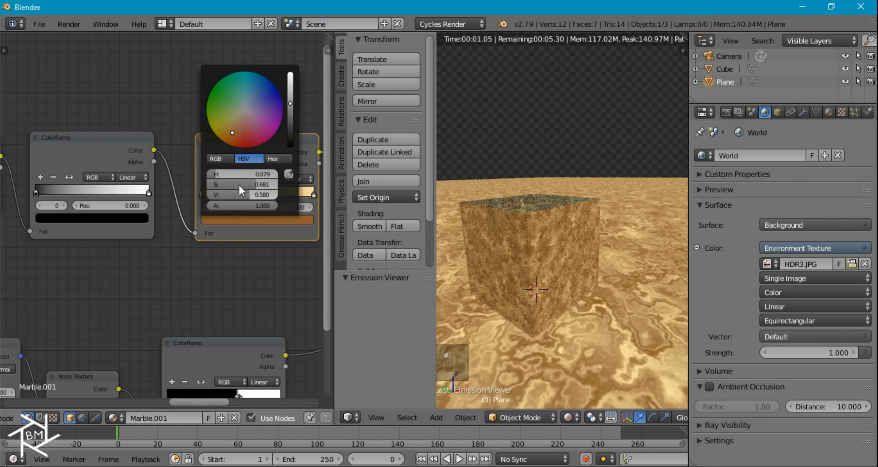
{"action": "left_click_drag", "start_coordinate": [260, 186], "coordinate": [194, 192]}
{"action": "left_click", "coordinate": [229, 221]}
{"action": "left_click_drag", "start_coordinate": [290, 117], "coordinate": [286, 152]}
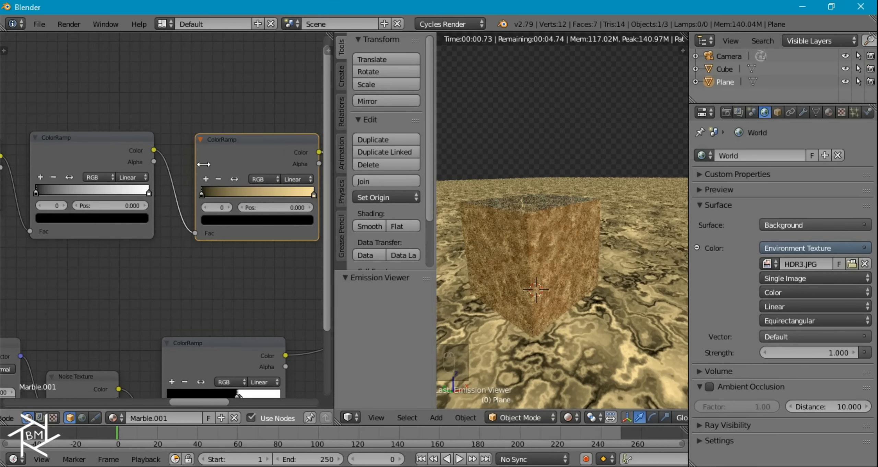
- Slide the black stop right to about 0.586 so the veins become thin
{"action": "left_click_drag", "start_coordinate": [202, 192], "coordinate": [261, 196]}
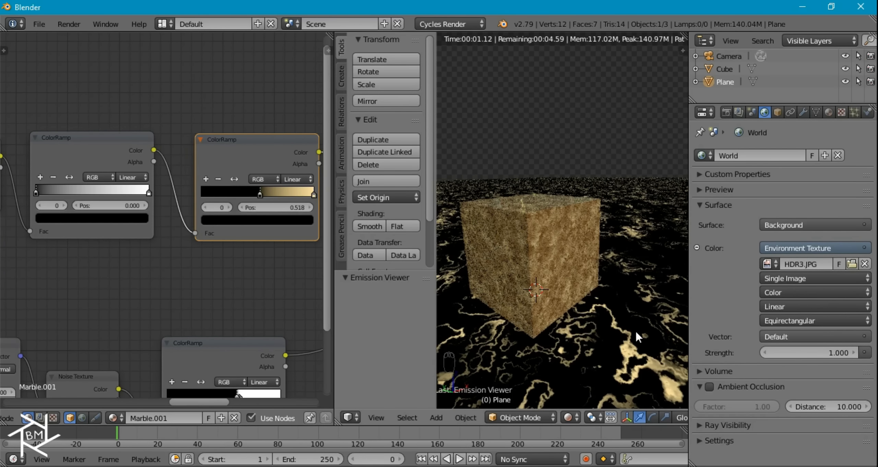
{"action": "left_click_drag", "start_coordinate": [261, 193], "coordinate": [269, 193]}
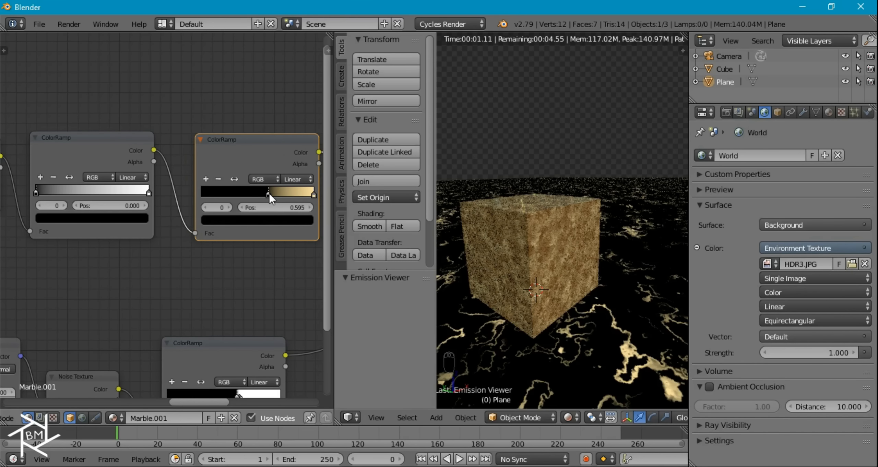
{"action": "right_click", "coordinate": [259, 266]}
{"action": "middle_click_drag", "start_coordinate": [273, 251], "coordinate": [255, 260]}
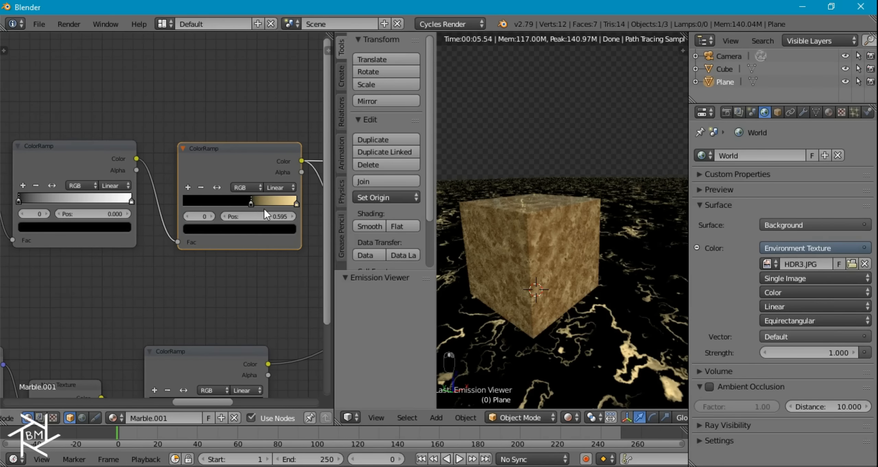
{"action": "left_click_drag", "start_coordinate": [253, 203], "coordinate": [251, 203]}
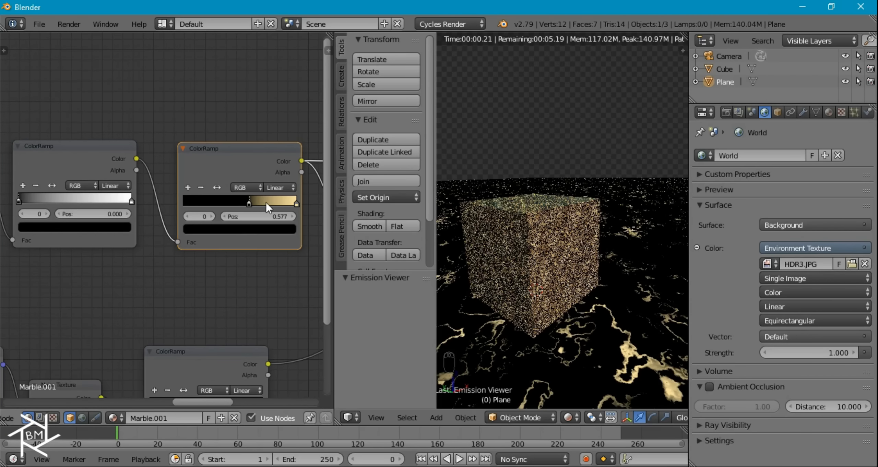
- Make the ramp's right stop a warmer orange-gold vein colour
{"action": "left_click", "coordinate": [295, 203]}
{"action": "left_click", "coordinate": [278, 227]}
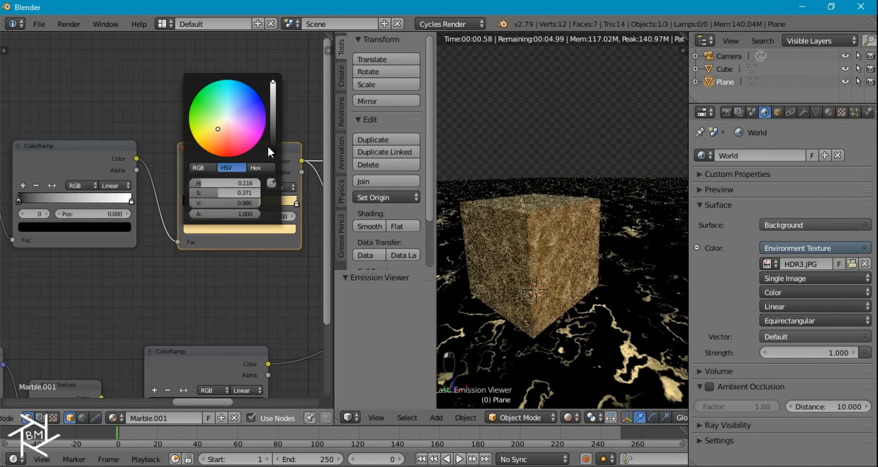
{"action": "left_click_drag", "start_coordinate": [216, 135], "coordinate": [216, 135]}
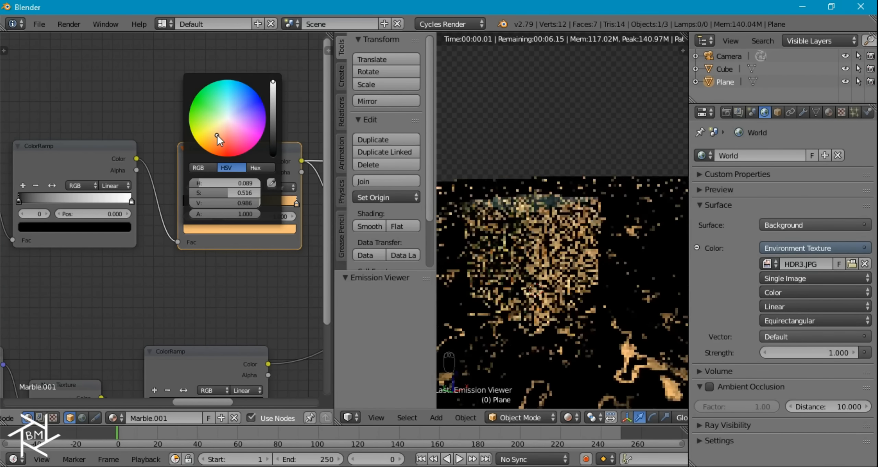
{"action": "scroll", "coordinate": [229, 267], "scroll_direction": "down", "scroll_amount": 2}
{"action": "middle_click_drag", "start_coordinate": [231, 272], "coordinate": [118, 221]}
{"action": "scroll", "coordinate": [185, 249], "scroll_direction": "down", "scroll_amount": 4}
{"action": "middle_click_drag", "start_coordinate": [185, 250], "coordinate": [266, 237]}
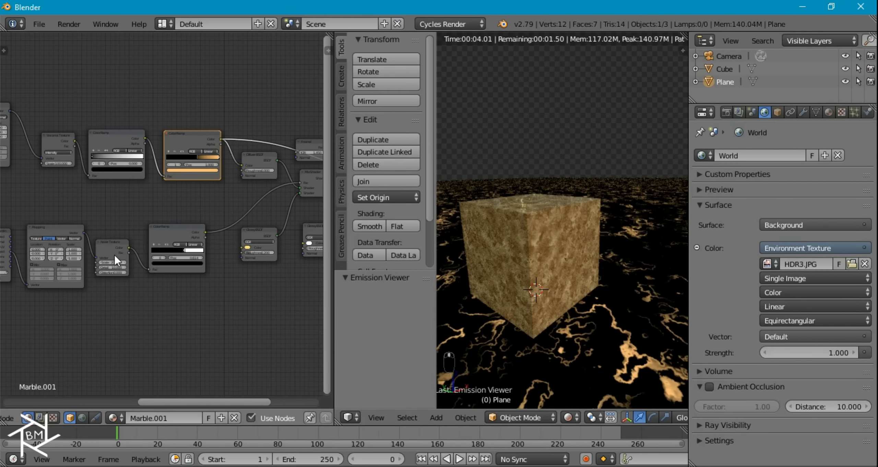
- Set the second Noise Texture's Scale to 2000
{"action": "scroll", "coordinate": [115, 255], "scroll_direction": "up", "scroll_amount": 3}
{"action": "scroll", "coordinate": [111, 255], "scroll_direction": "up", "scroll_amount": 1}
{"action": "left_click", "coordinate": [103, 257], "text": "ctrl+shift"}
{"action": "left_click", "coordinate": [182, 244], "text": "ctrl+shift"}
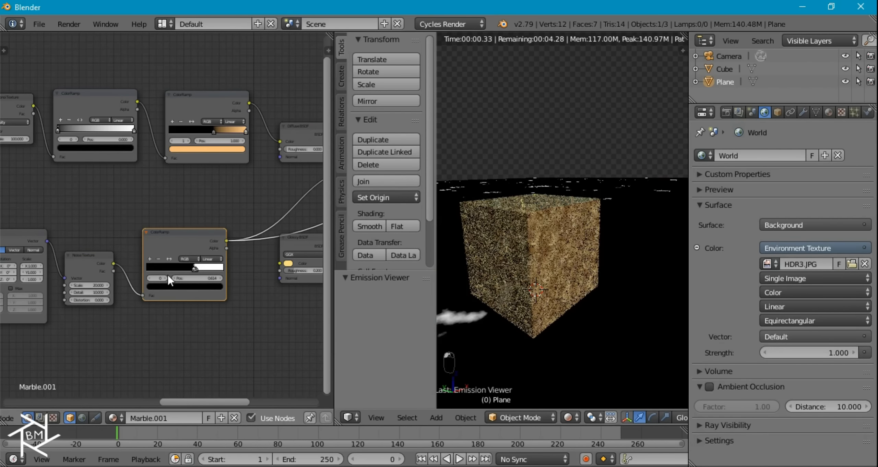
{"action": "middle_click_drag", "start_coordinate": [200, 267], "coordinate": [293, 239]}
{"action": "scroll", "coordinate": [229, 231], "scroll_direction": "up", "scroll_amount": 3}
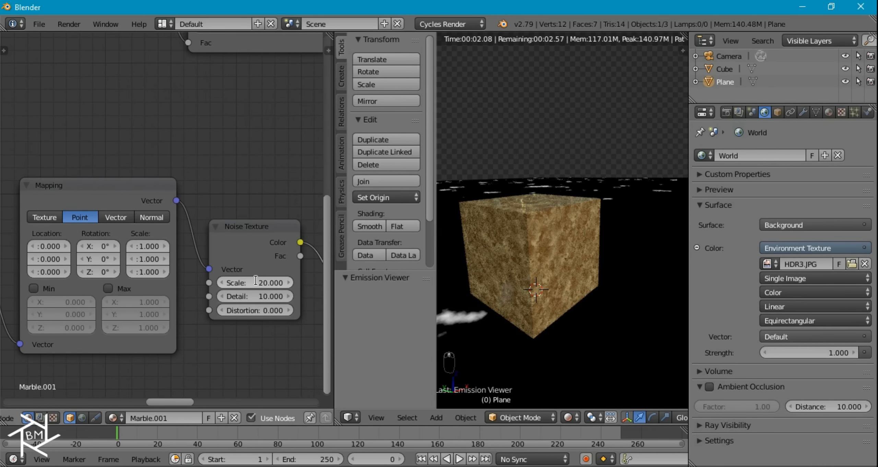
{"action": "left_click", "coordinate": [255, 280]}
{"action": "type", "text": "2"}
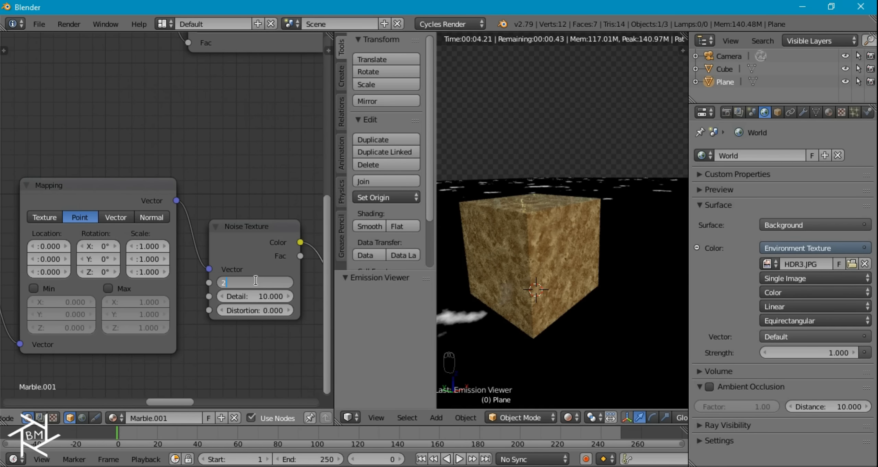
{"action": "type", "text": "000"}
{"action": "key", "text": "Return"}
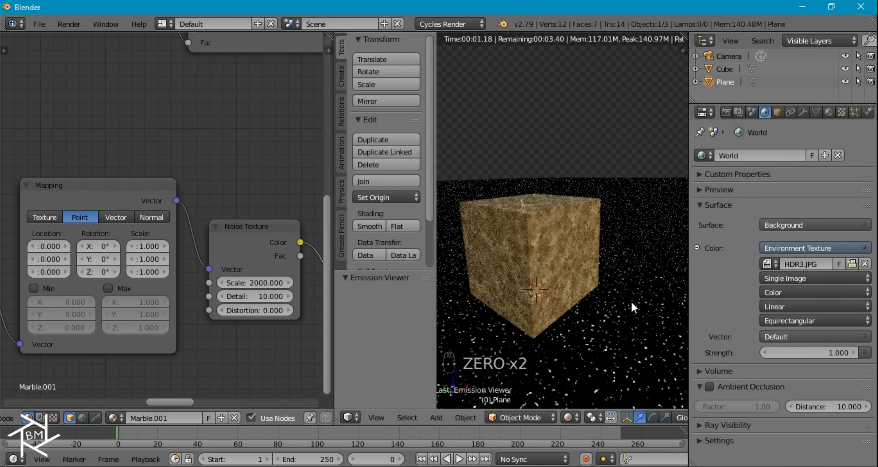
- Preview the final Mix Shader so the full combined marble shader shows
{"action": "middle_click_drag", "start_coordinate": [258, 254], "coordinate": [103, 237]}
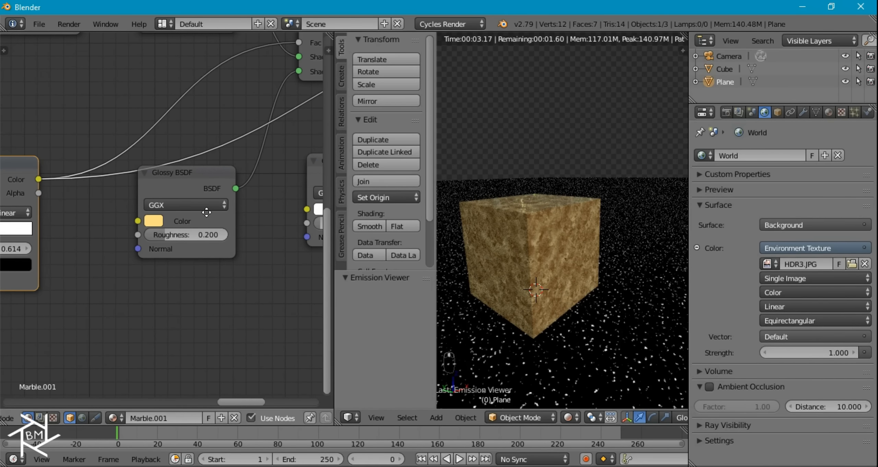
{"action": "middle_click_drag", "start_coordinate": [205, 208], "coordinate": [163, 270]}
{"action": "left_click", "coordinate": [297, 106], "text": "ctrl+shift"}
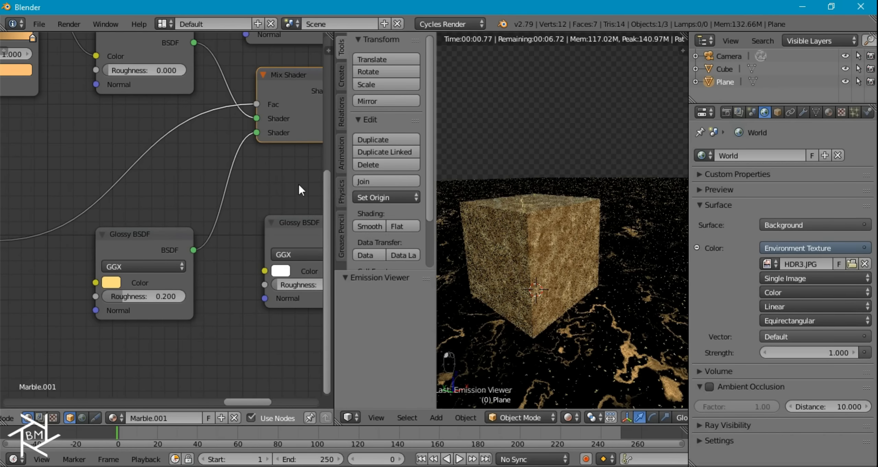
{"action": "middle_click_drag", "start_coordinate": [271, 194], "coordinate": [127, 189]}
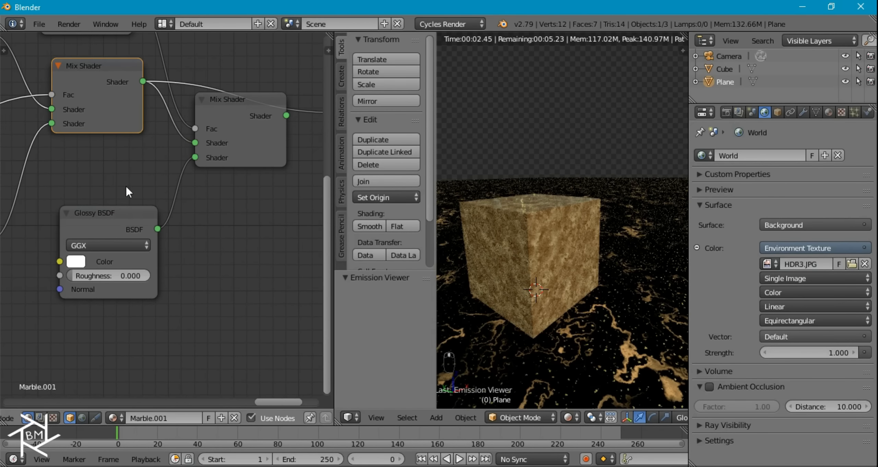
{"action": "left_click", "coordinate": [252, 132], "text": "ctrl+shift"}
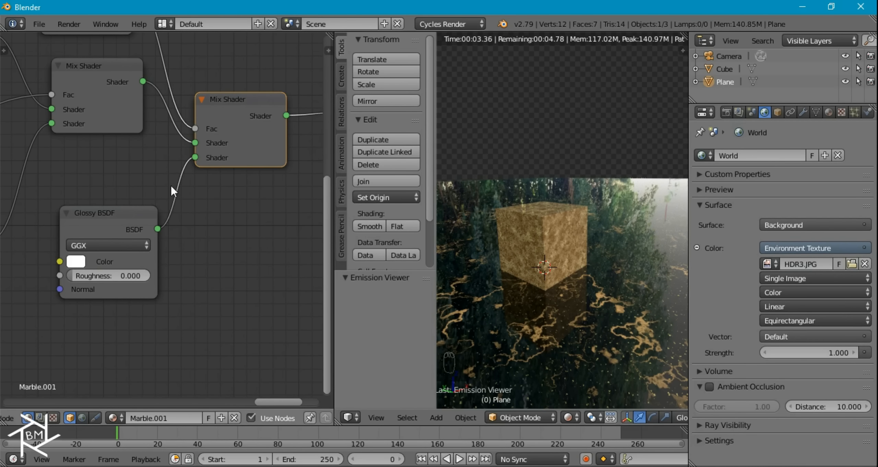
- Join the node editor into the 3D viewport and orbit lower toward the cube
{"action": "scroll", "coordinate": [173, 183], "scroll_direction": "down", "scroll_amount": 3}
{"action": "middle_click_drag", "start_coordinate": [86, 176], "coordinate": [273, 173]}
{"action": "scroll", "coordinate": [162, 196], "scroll_direction": "down", "scroll_amount": 3}
{"action": "middle_click_drag", "start_coordinate": [127, 210], "coordinate": [283, 207]}
{"action": "middle_click_drag", "start_coordinate": [163, 212], "coordinate": [313, 219]}
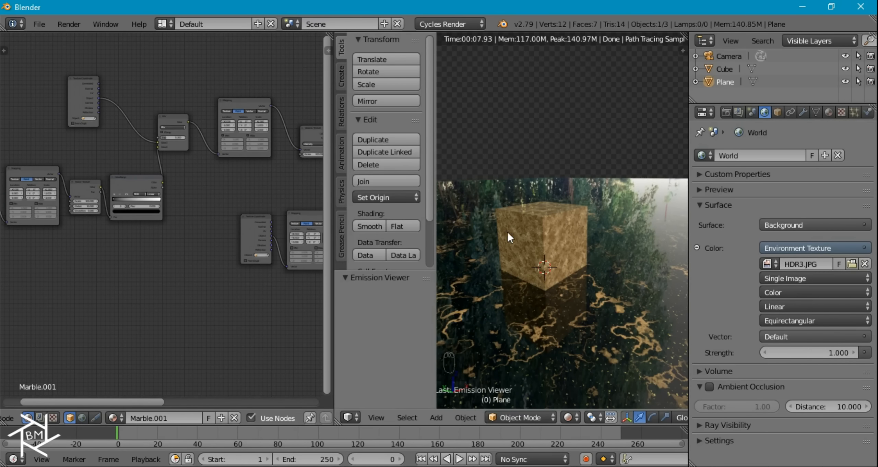
{"action": "scroll", "coordinate": [567, 231], "scroll_direction": "down", "scroll_amount": 5}
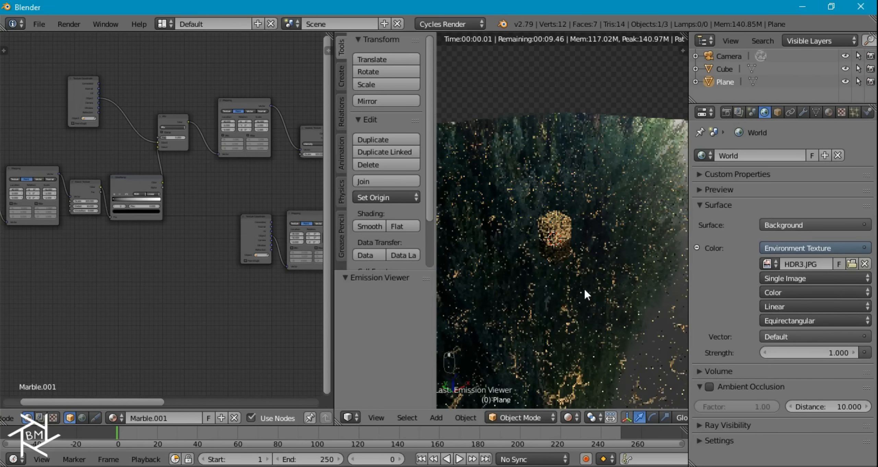
{"action": "scroll", "coordinate": [581, 282], "scroll_direction": "up", "scroll_amount": 5}
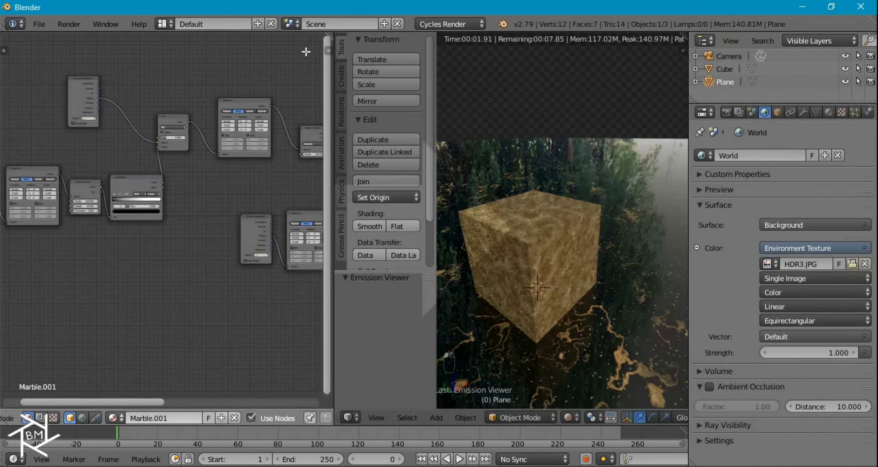
{"action": "left_click_drag", "start_coordinate": [306, 52], "coordinate": [304, 52]}
{"action": "scroll", "coordinate": [399, 249], "scroll_direction": "down", "scroll_amount": 4}
{"action": "mouse_move", "coordinate": [398, 254]}
{"action": "middle_mouse_down"}
{"action": "mouse_move", "coordinate": [391, 238]}
{"action": "mouse_move", "coordinate": [385, 247]}
{"action": "middle_mouse_up"}
{"action": "scroll", "coordinate": [390, 242], "scroll_direction": "up", "scroll_amount": 1}
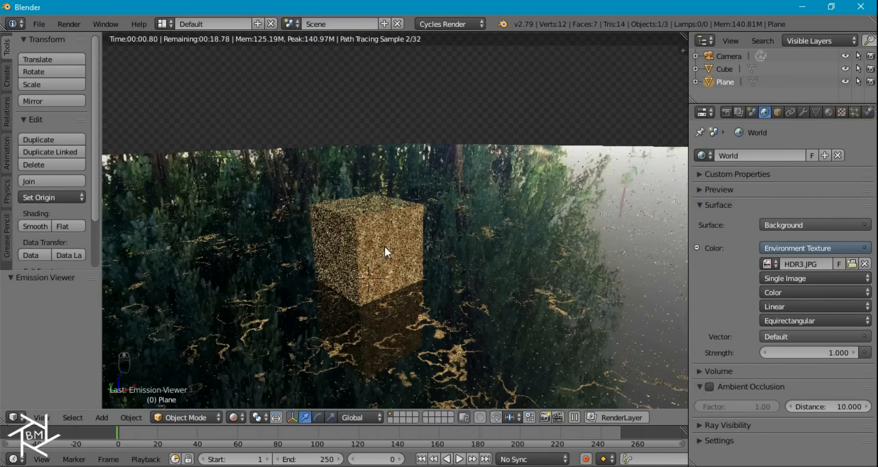
- Snap the camera to the current view and dolly it closer to the cube
{"action": "key", "text": "ctrl+alt+KP_0"}
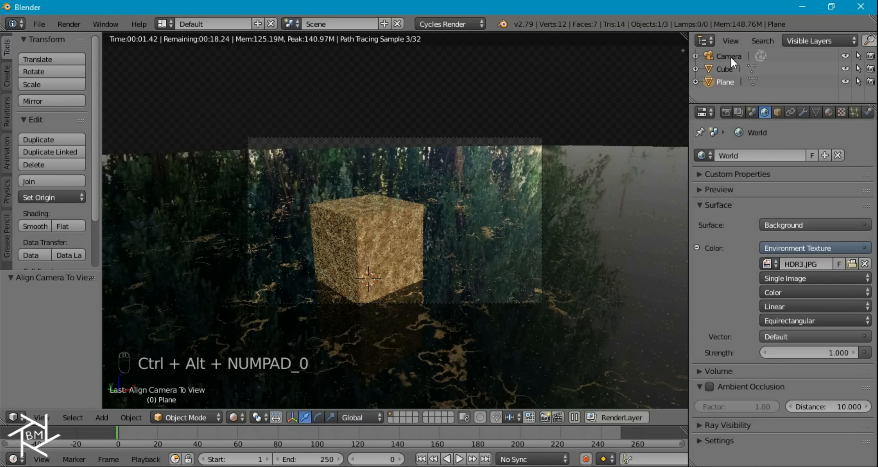
{"action": "left_click", "coordinate": [730, 57]}
{"action": "key", "text": "g"}
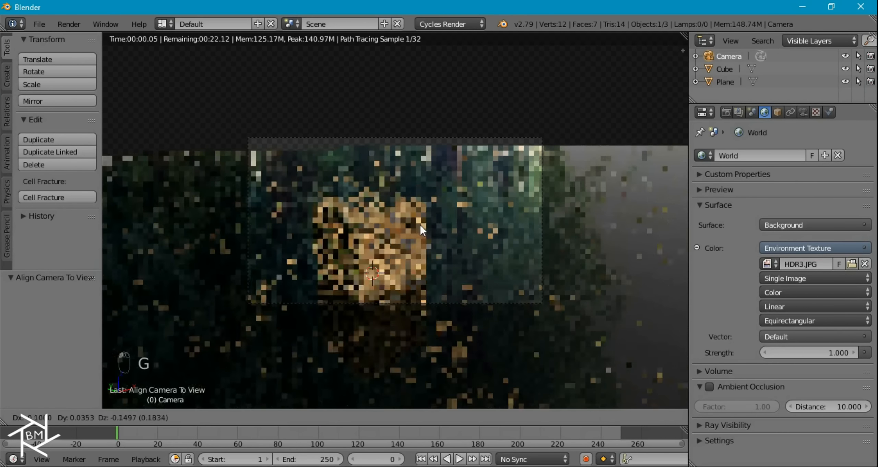
{"action": "left_click", "coordinate": [400, 256]}
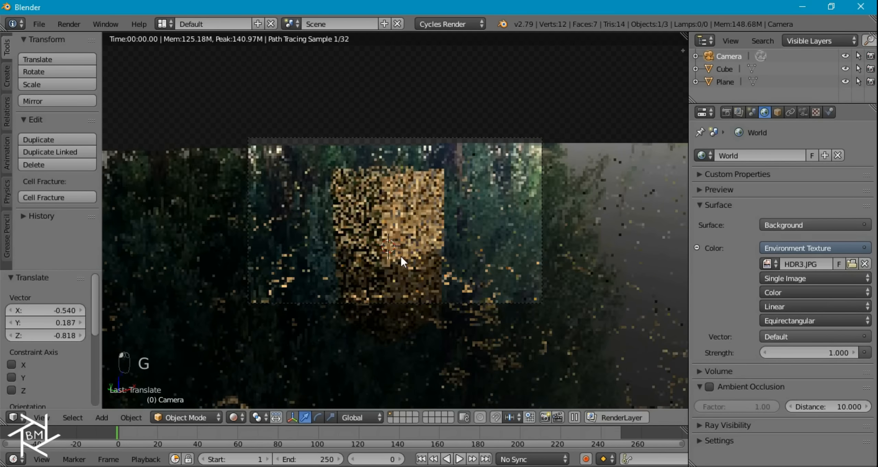
{"action": "key", "text": "g"}
{"action": "middle_click", "coordinate": [425, 238]}
{"action": "left_click", "coordinate": [435, 216]}
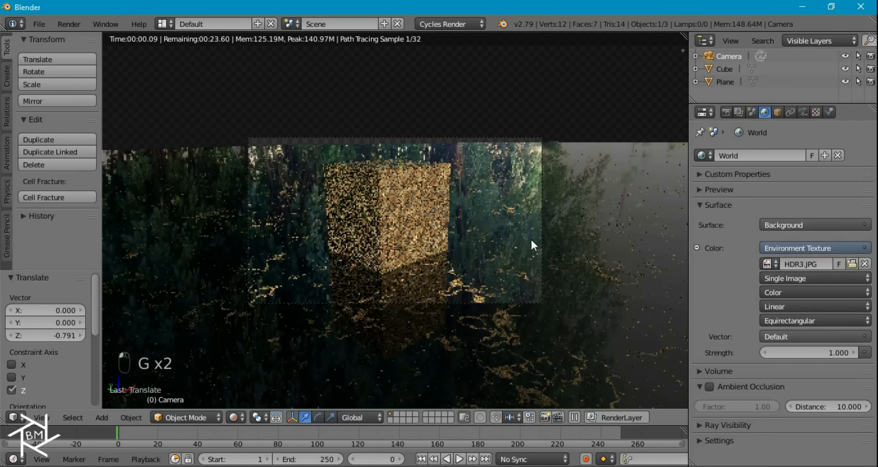
- Tilt the camera on its local X axis and raise it, then select the cube in wireframe
{"action": "key", "text": "r"}
{"action": "key", "text": "x"}
{"action": "key", "text": "x"}
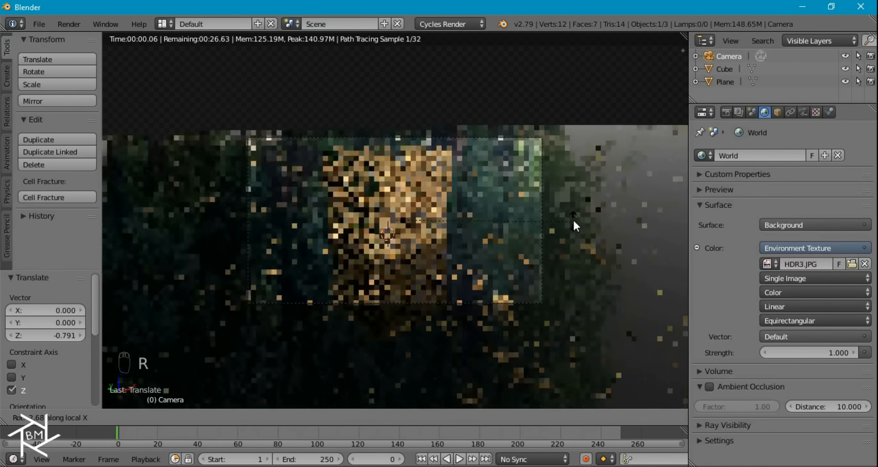
{"action": "left_click", "coordinate": [573, 209]}
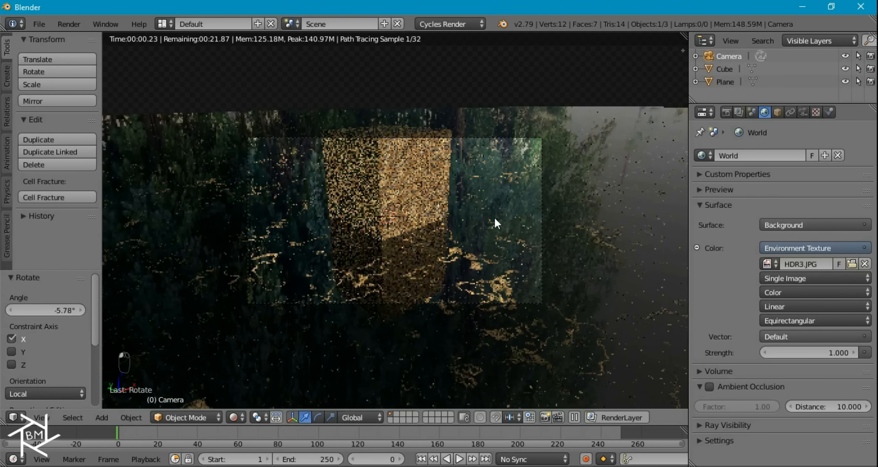
{"action": "key", "text": "g"}
{"action": "key", "text": "z"}
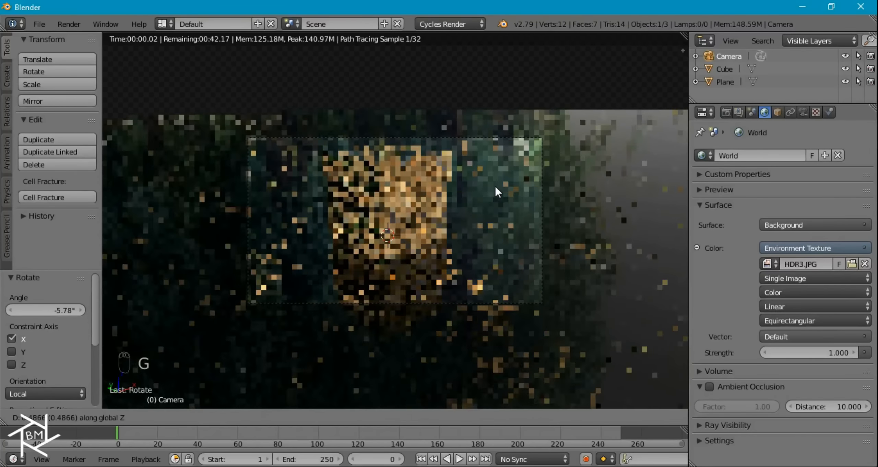
{"action": "left_click", "coordinate": [495, 167]}
{"action": "key", "text": "g"}
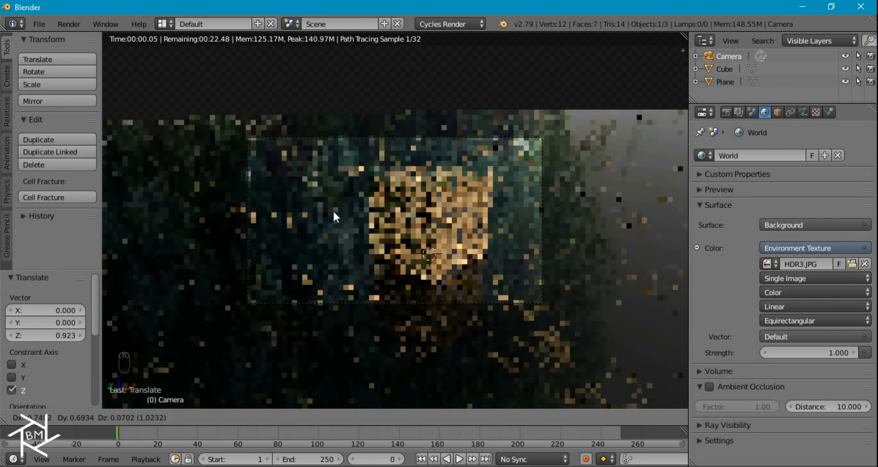
{"action": "left_click", "coordinate": [324, 211]}
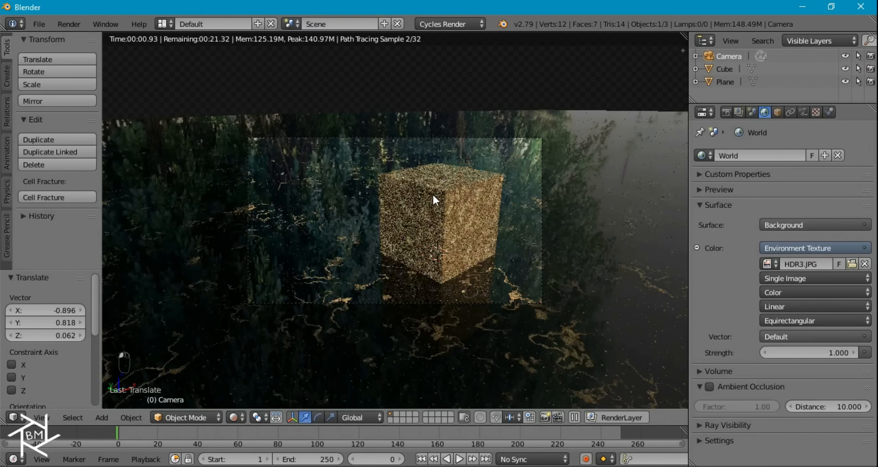
{"action": "key", "text": "z"}
{"action": "right_click", "coordinate": [446, 191]}
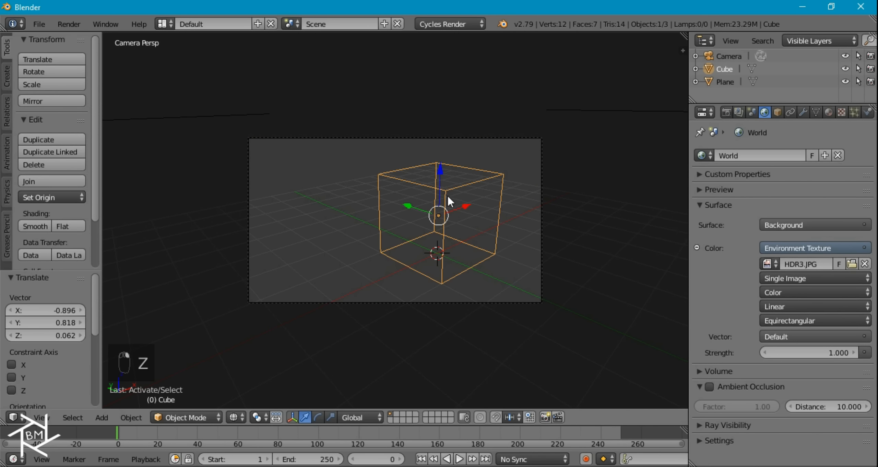
- Snap the 3D cursor to a cube vertex and add a Plain Axes Empty there
{"action": "key", "text": "Tab"}
{"action": "right_click", "coordinate": [454, 190]}
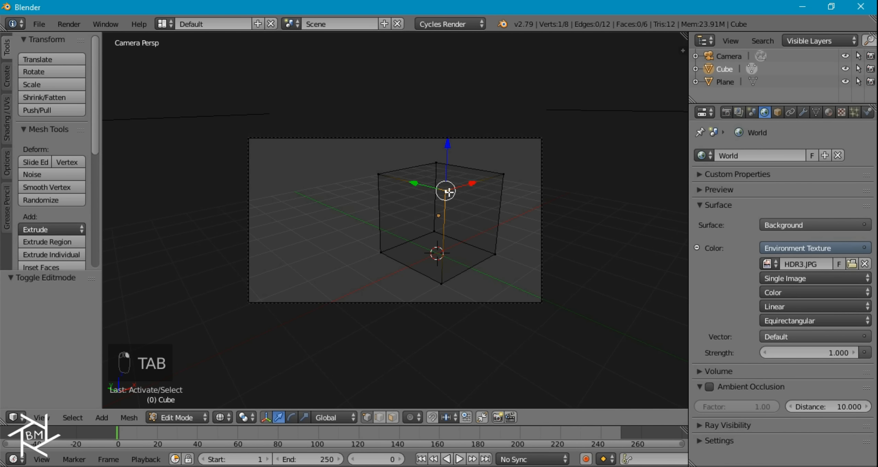
{"action": "key", "text": "shift+s"}
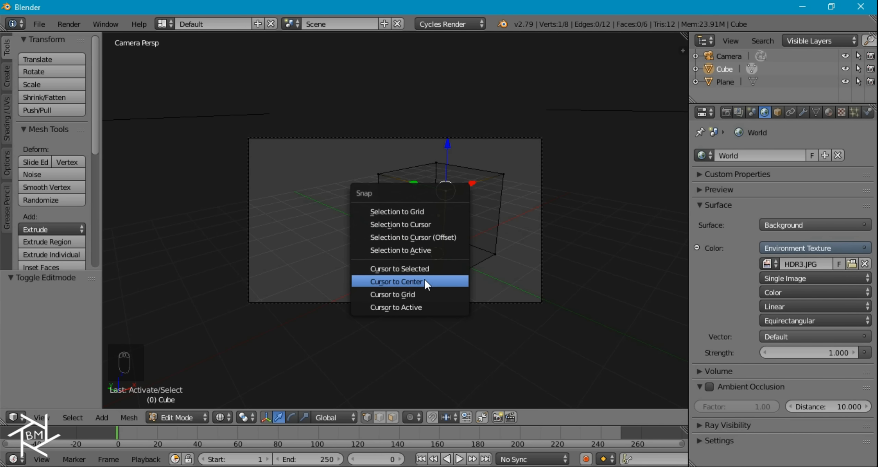
{"action": "left_click", "coordinate": [428, 267]}
{"action": "key", "text": "Tab"}
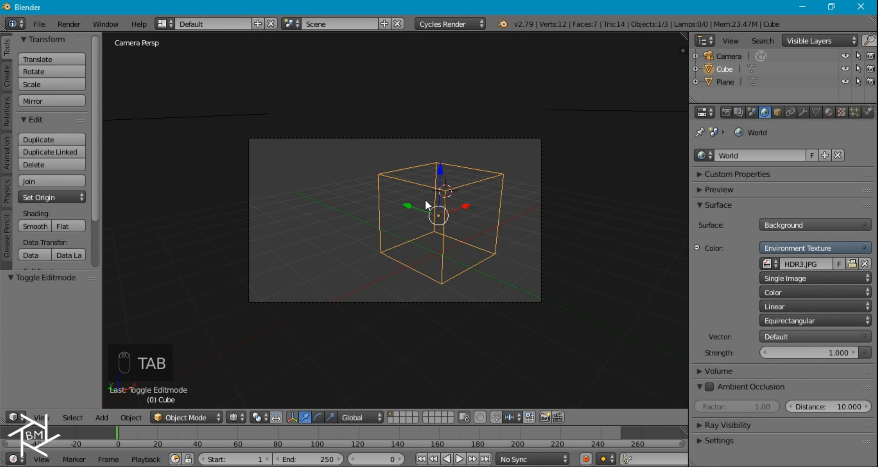
{"action": "key", "text": "shift+a"}
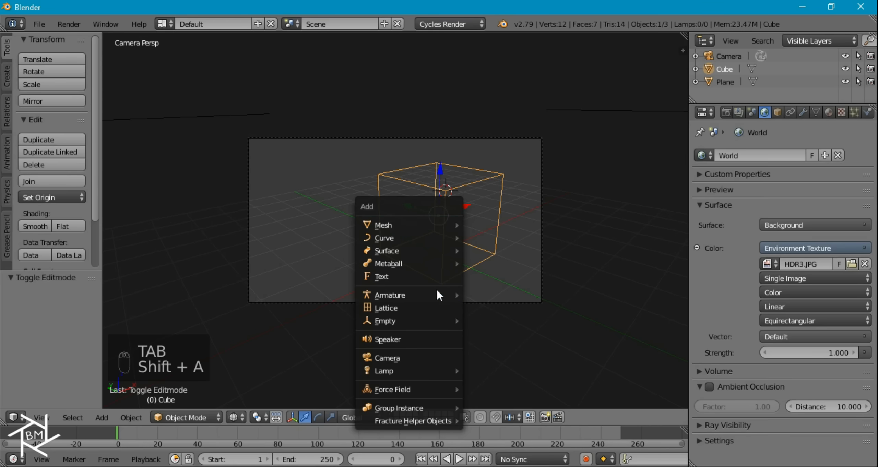
{"action": "mouse_move", "coordinate": [391, 324]}
{"action": "left_click", "coordinate": [490, 321]}
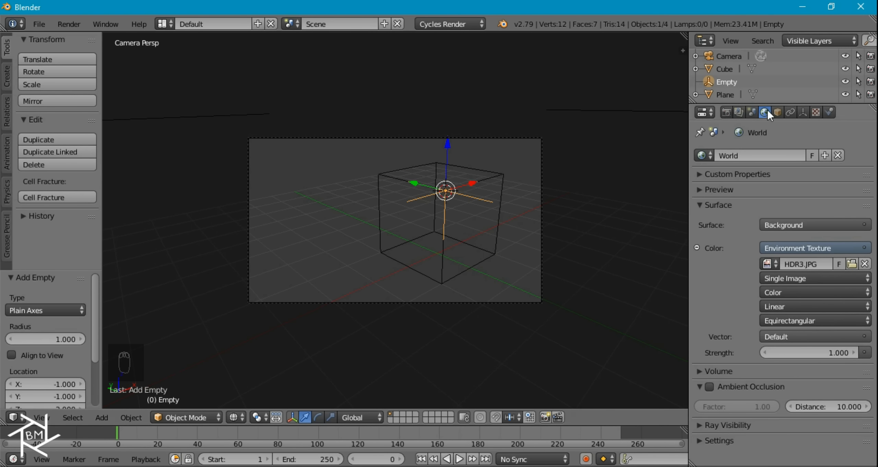
{"action": "left_click", "coordinate": [728, 56]}
- Make the Empty the camera's depth-of-field focus and enable Border for the rendered preview
{"action": "left_click", "coordinate": [806, 112]}
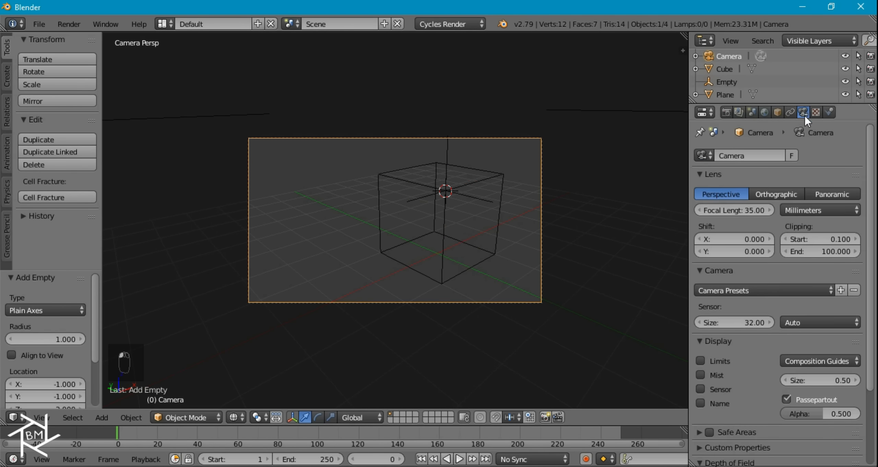
{"action": "scroll", "coordinate": [813, 325], "scroll_direction": "down", "scroll_amount": 5}
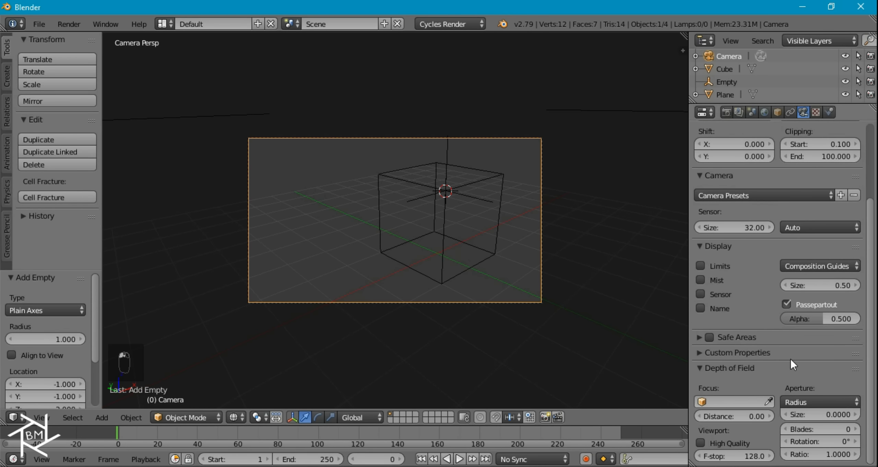
{"action": "left_click", "coordinate": [733, 399]}
{"action": "left_click", "coordinate": [721, 295]}
{"action": "key", "text": "shift+z"}
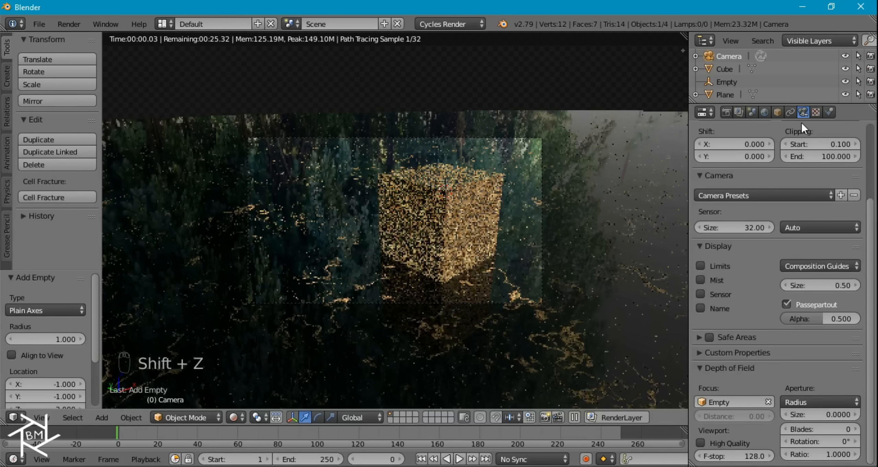
{"action": "left_click", "coordinate": [726, 112]}
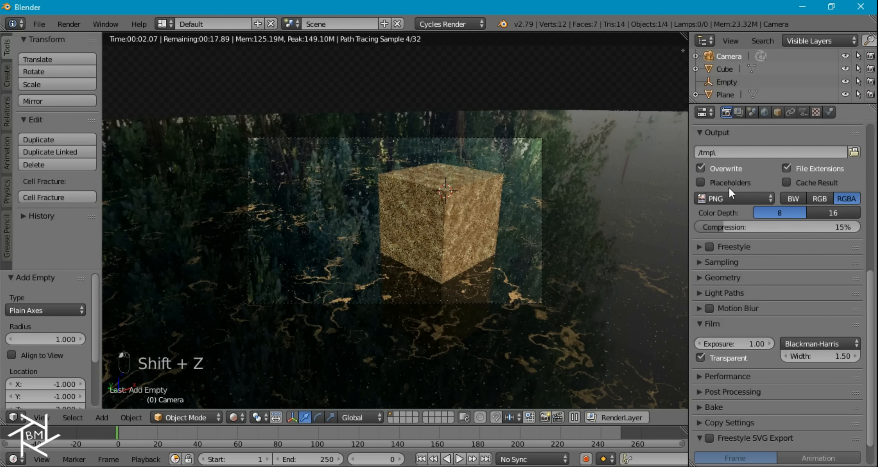
{"action": "scroll", "coordinate": [749, 193], "scroll_direction": "up", "scroll_amount": 5}
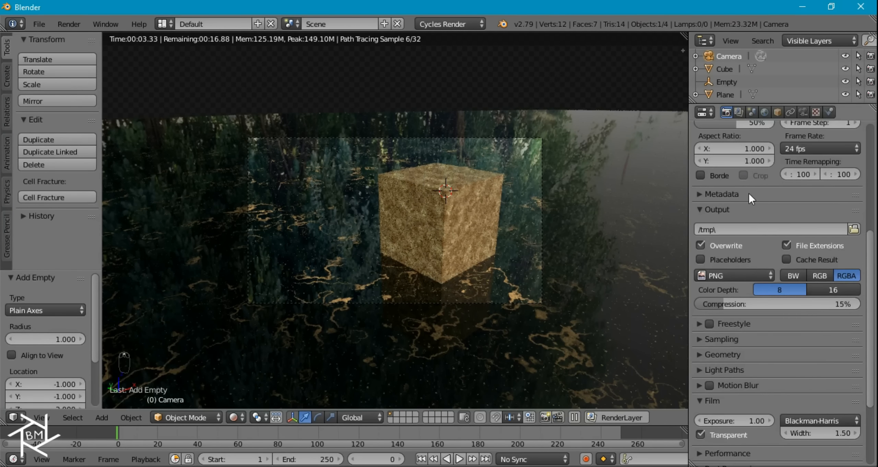
{"action": "left_click", "coordinate": [710, 172]}
- Raise the camera's aperture size step by step to 0.2
{"action": "left_click", "coordinate": [802, 111]}
{"action": "scroll", "coordinate": [833, 357], "scroll_direction": "up", "scroll_amount": 5}
{"action": "scroll", "coordinate": [831, 429], "scroll_direction": "down", "scroll_amount": 6}
{"action": "left_click", "coordinate": [855, 414]}
{"action": "left_click", "coordinate": [856, 413]}
{"action": "left_click", "coordinate": [857, 413]}
{"action": "left_click", "coordinate": [858, 412]}
{"action": "left_click", "coordinate": [858, 412]}
{"action": "left_click", "coordinate": [827, 411]}
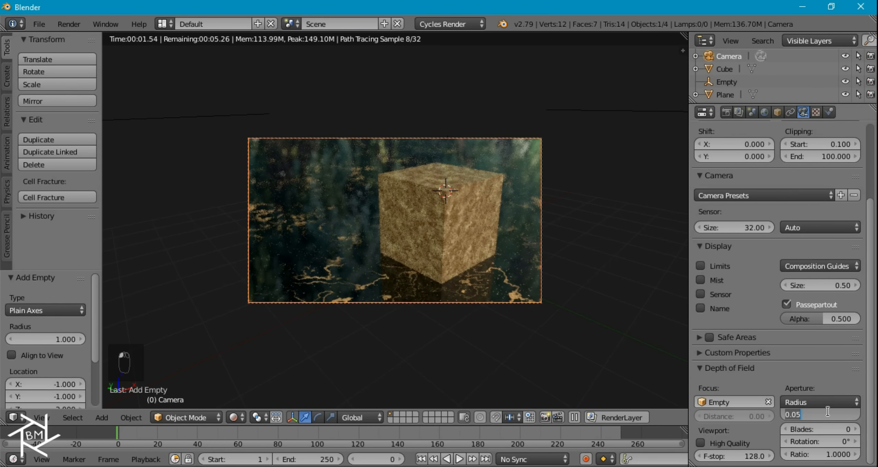
{"action": "type", "text": "0.1"}
{"action": "key", "text": "Return"}
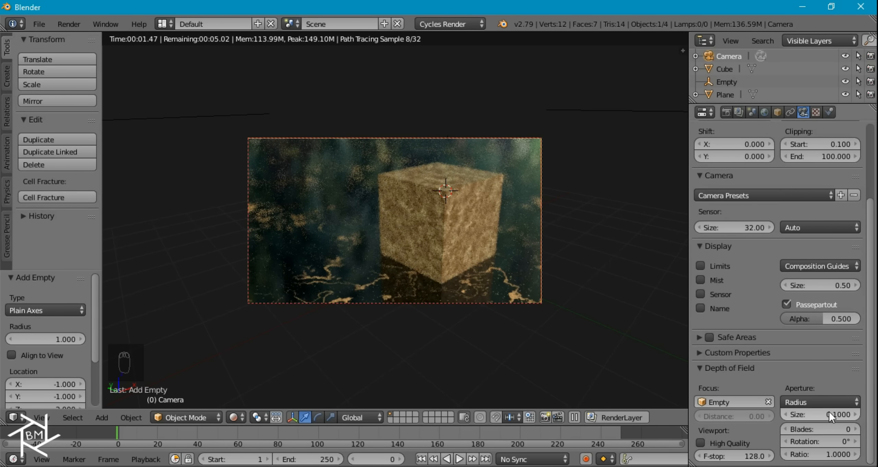
{"action": "left_click", "coordinate": [828, 412]}
{"action": "type", "text": "0.2"}
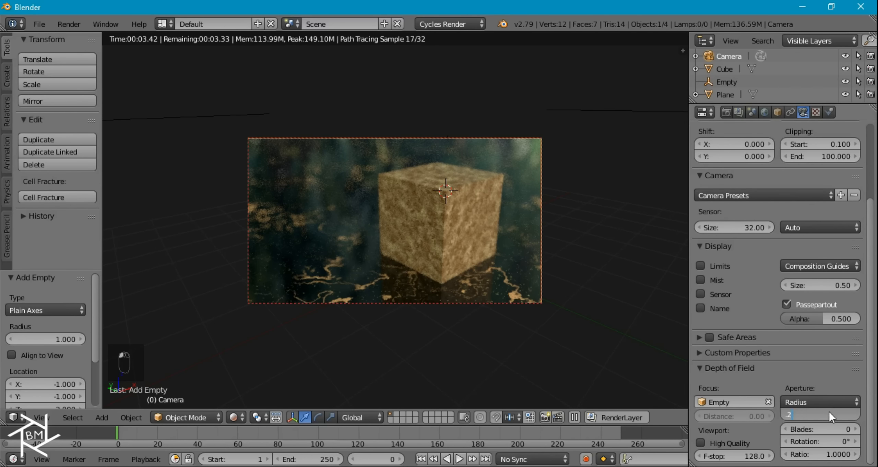
{"action": "key", "text": "Return"}
{"action": "scroll", "coordinate": [544, 235], "scroll_direction": "up", "scroll_amount": 2}
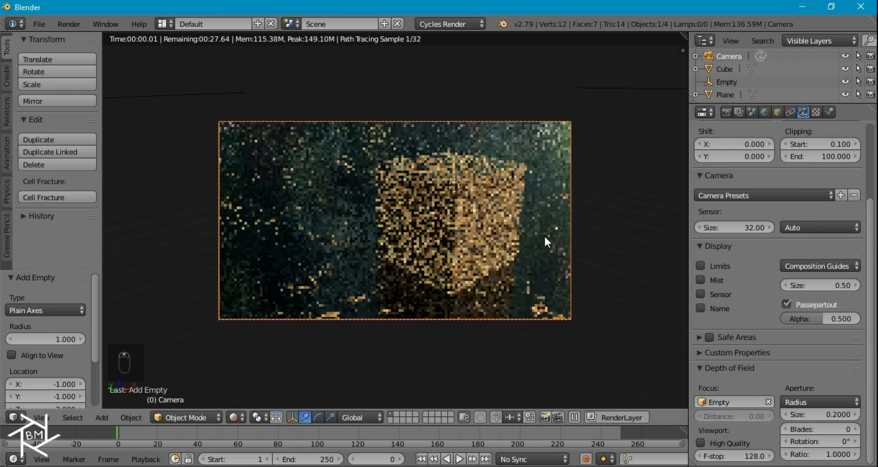
- Using top and front ortho views, move the Empty into the cube's middle, then return to rendered camera view
{"action": "key", "text": "z"}
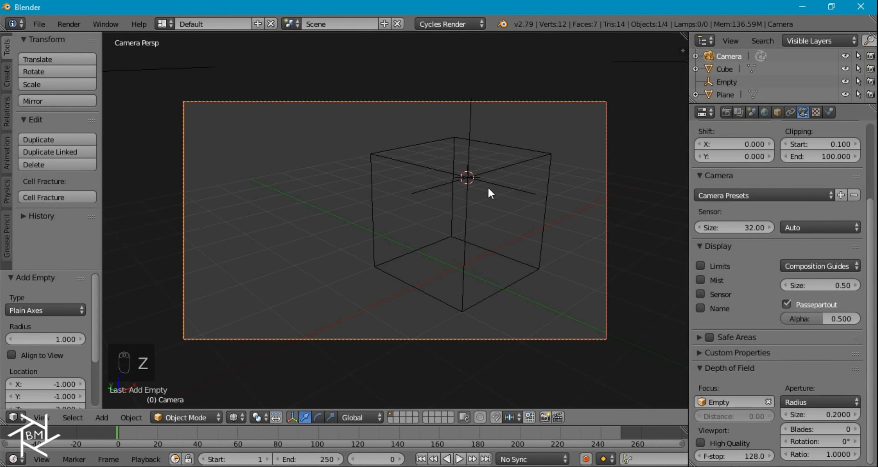
{"action": "right_click", "coordinate": [485, 183]}
{"action": "key", "text": "KP_7"}
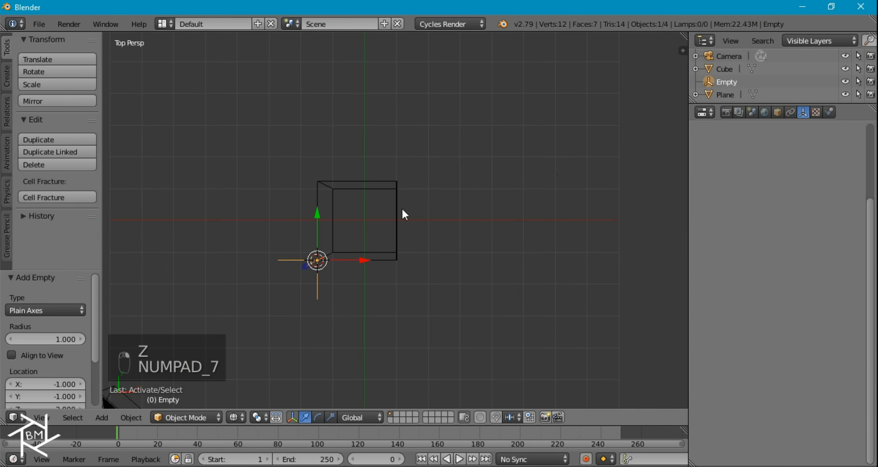
{"action": "key", "text": "KP_5"}
{"action": "key", "text": "g"}
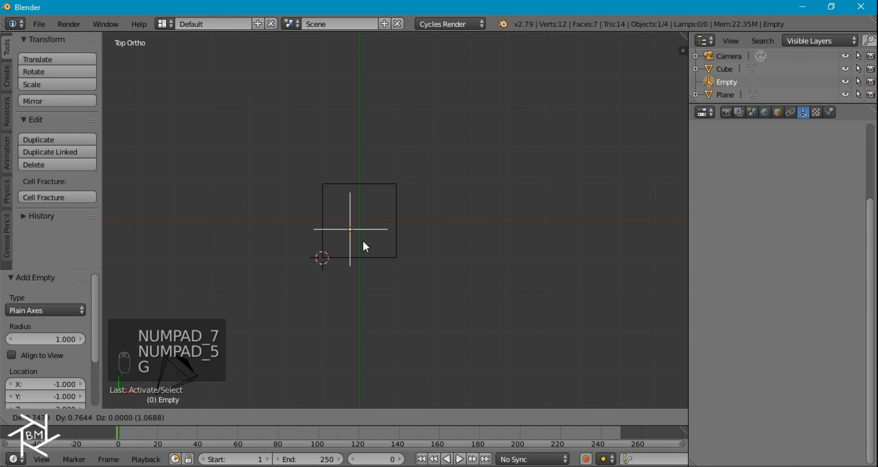
{"action": "left_click", "coordinate": [373, 232]}
{"action": "key", "text": "KP_1"}
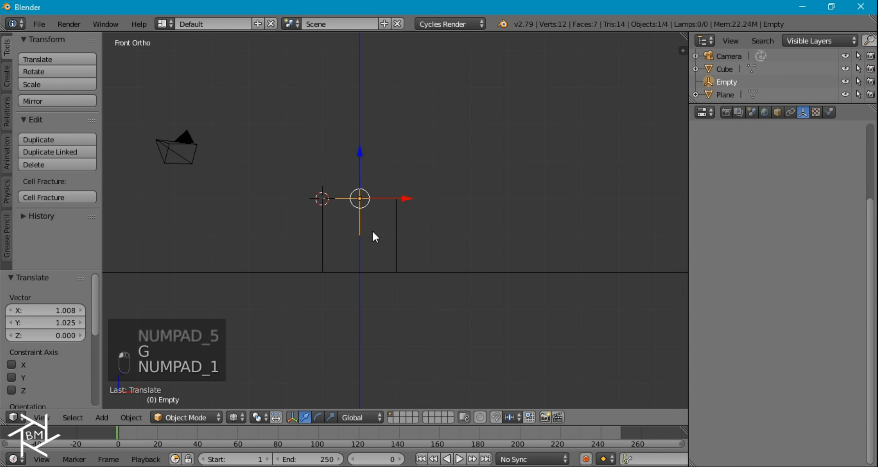
{"action": "left_click", "coordinate": [361, 193]}
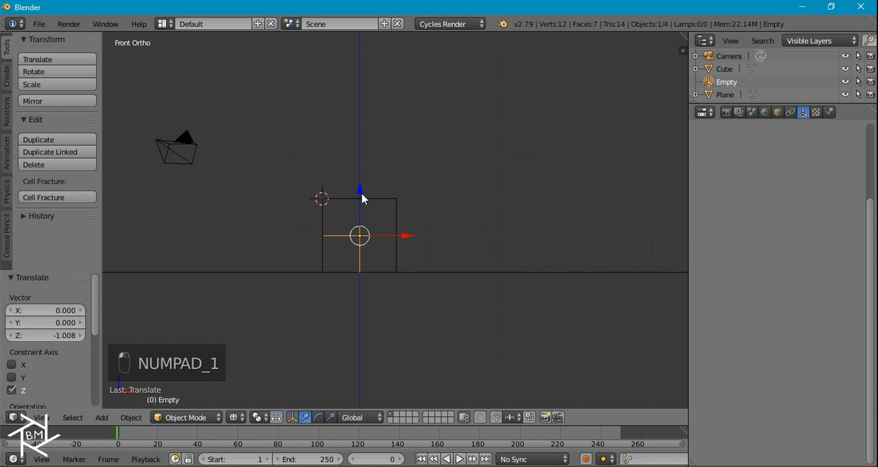
{"action": "key", "text": "KP_0"}
{"action": "key", "text": "shift+z"}
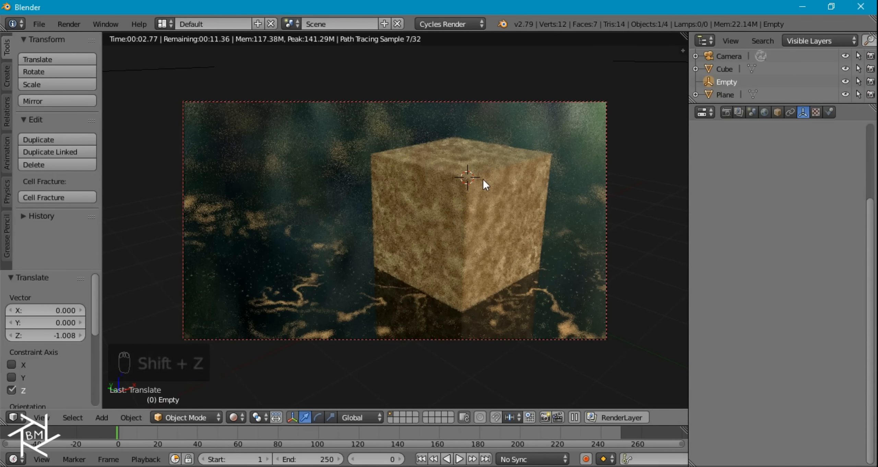
- Reposition the Empty over the cube from above and look through the rendered camera again
{"action": "key", "text": "KP_7"}
{"action": "key", "text": "z"}
{"action": "key", "text": "g"}
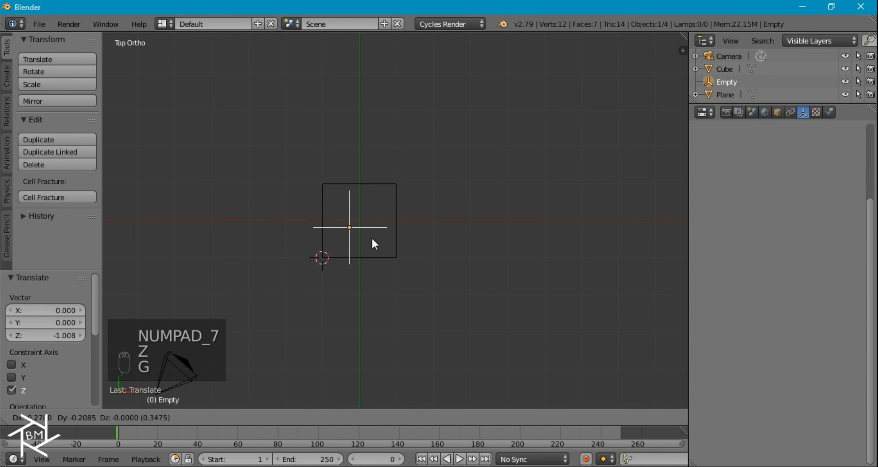
{"action": "left_click", "coordinate": [361, 257]}
{"action": "key", "text": "KP_0"}
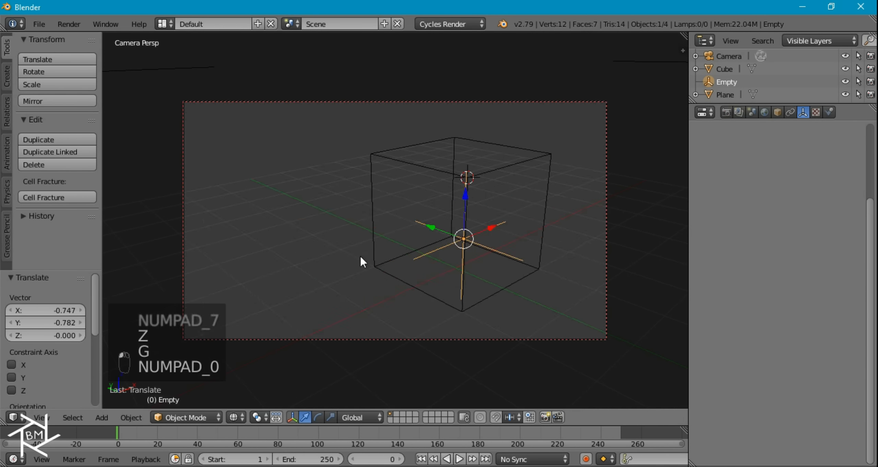
{"action": "key", "text": "shift+z"}
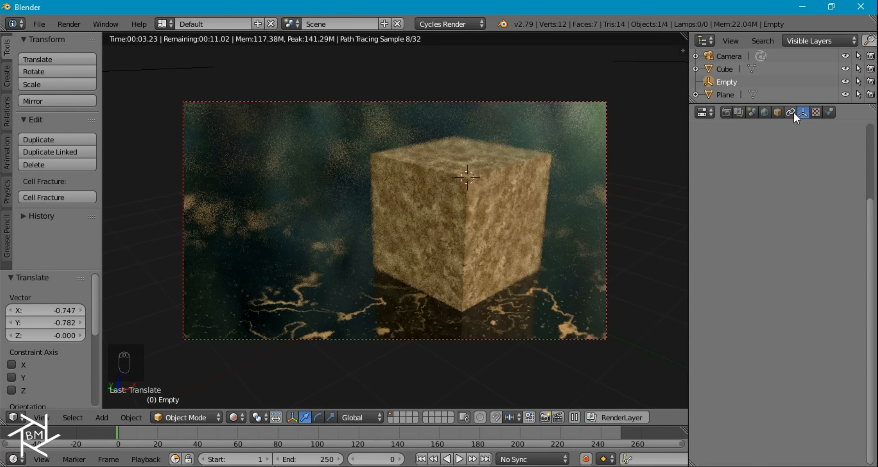
- Set the camera's depth-of-field aperture size to 0.1
{"action": "left_click", "coordinate": [717, 58]}
{"action": "left_click", "coordinate": [821, 414]}
{"action": "key", "text": "BackSpace"}
{"action": "type", "text": "1"}
{"action": "key", "text": "Return"}
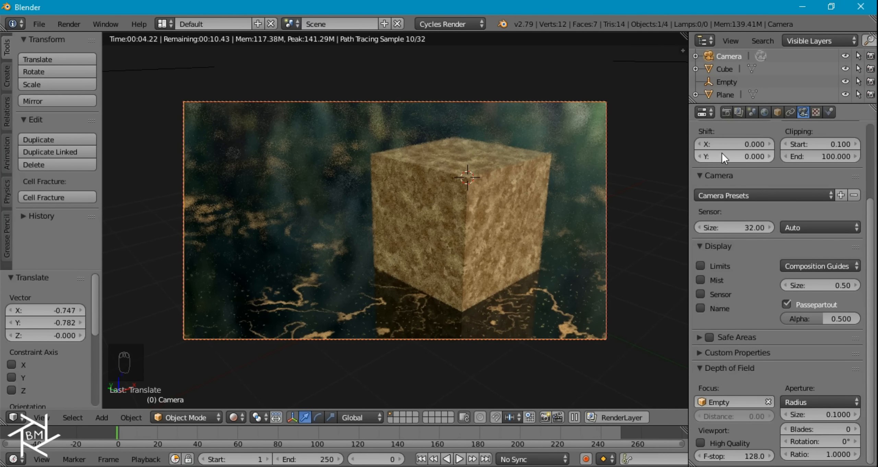
- Set the render samples to 200
{"action": "scroll", "coordinate": [748, 144], "scroll_direction": "up", "scroll_amount": 5}
{"action": "left_click", "coordinate": [727, 110]}
{"action": "scroll", "coordinate": [767, 236], "scroll_direction": "down", "scroll_amount": 5}
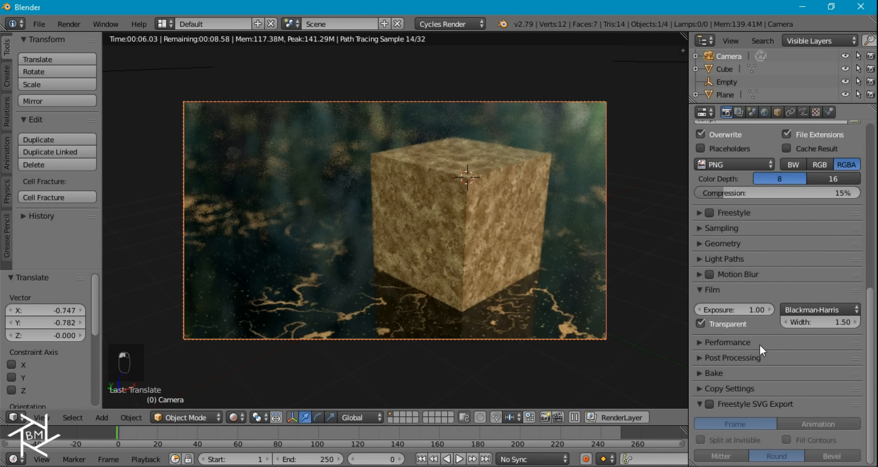
{"action": "left_click", "coordinate": [728, 227]}
{"action": "left_click", "coordinate": [815, 292]}
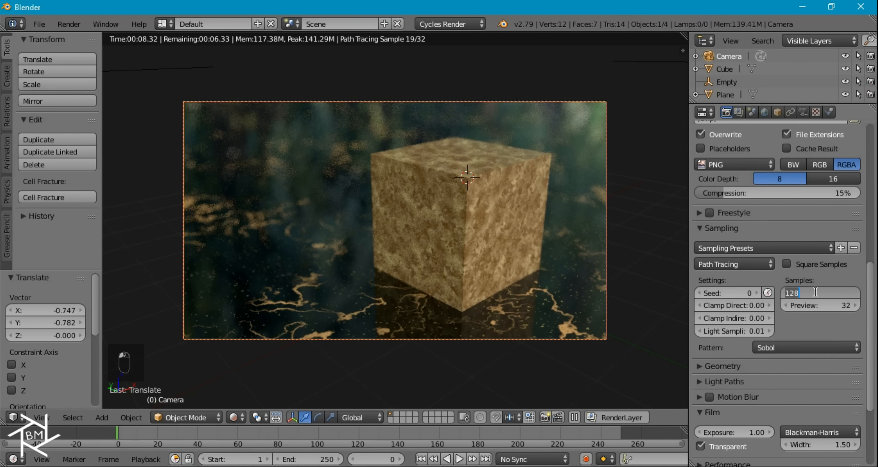
{"action": "type", "text": "200"}
{"action": "key", "text": "Return"}
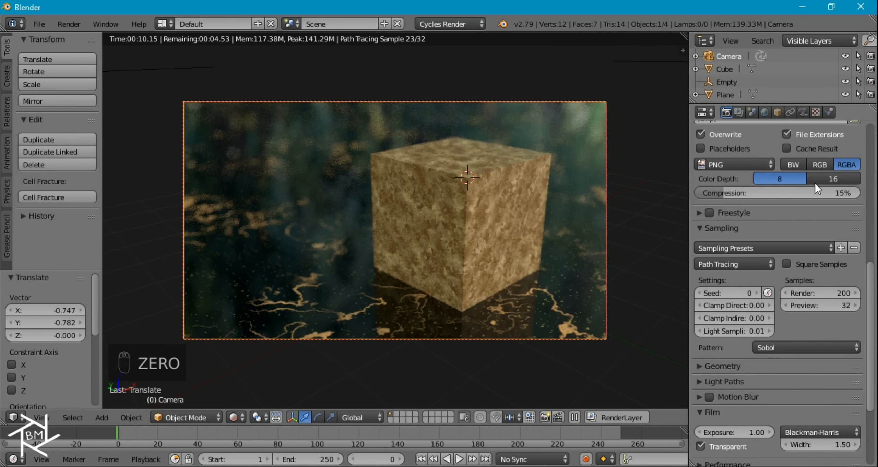
- Set the Color Management View transform to Filmic
{"action": "left_click", "coordinate": [739, 112]}
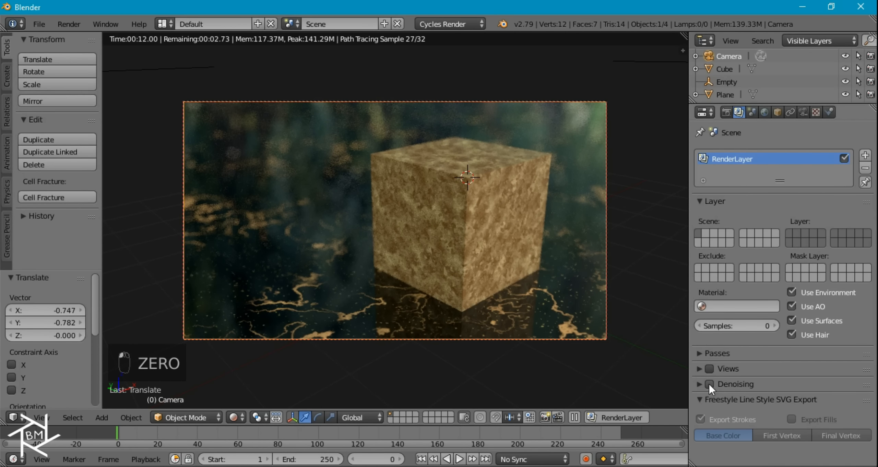
{"action": "left_click", "coordinate": [752, 111]}
{"action": "left_click", "coordinate": [723, 380]}
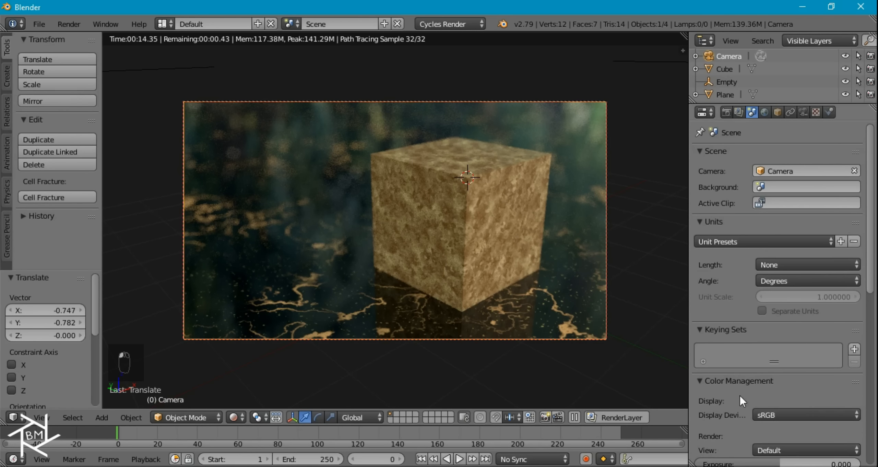
{"action": "left_click", "coordinate": [778, 448]}
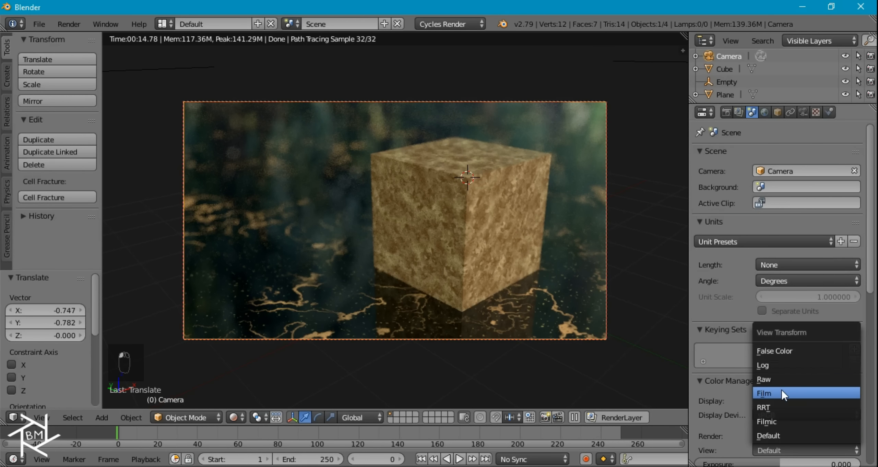
{"action": "left_click", "coordinate": [780, 422]}
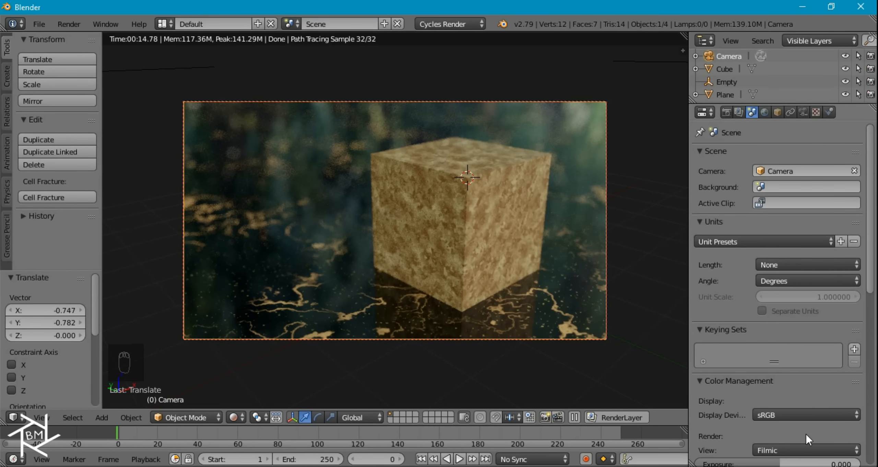
{"action": "scroll", "coordinate": [798, 351], "scroll_direction": "down", "scroll_amount": 3}
{"action": "scroll", "coordinate": [523, 236], "scroll_direction": "down", "scroll_amount": 2}
{"action": "scroll", "coordinate": [504, 237], "scroll_direction": "up", "scroll_amount": 1}
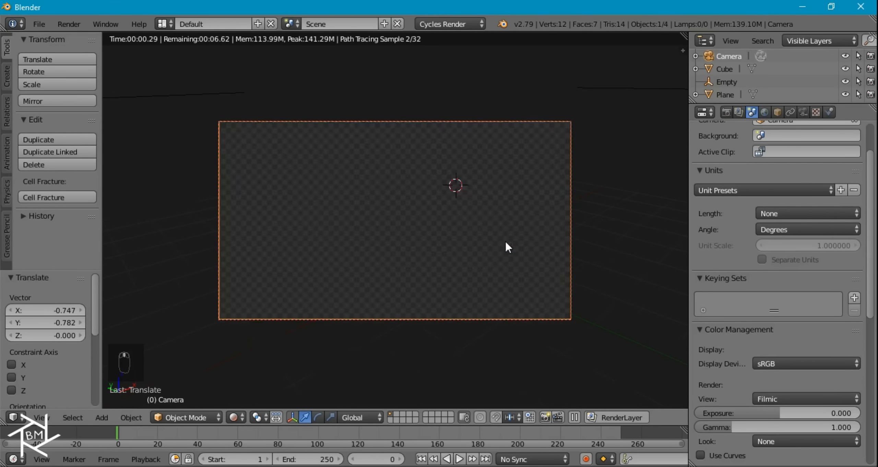
{"action": "left_click", "coordinate": [725, 113]}
{"action": "scroll", "coordinate": [753, 220], "scroll_direction": "up", "scroll_amount": 10}
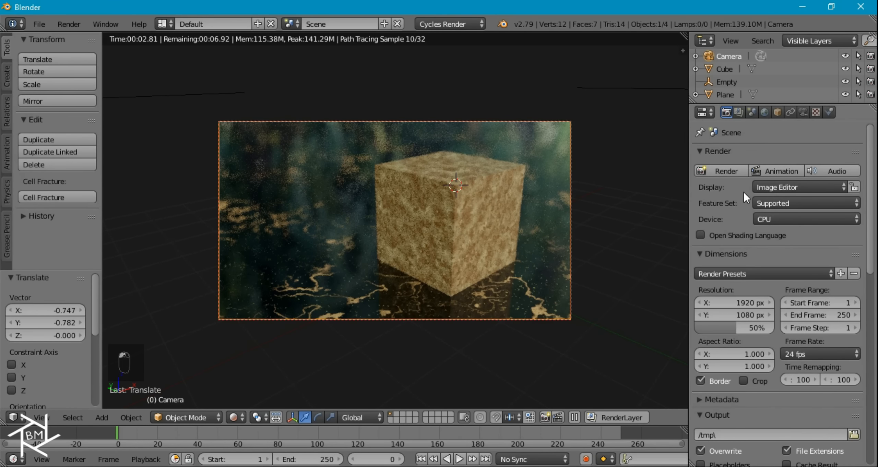
- Render the final depth-of-field image of the marble cube
{"action": "left_click", "coordinate": [724, 169]}
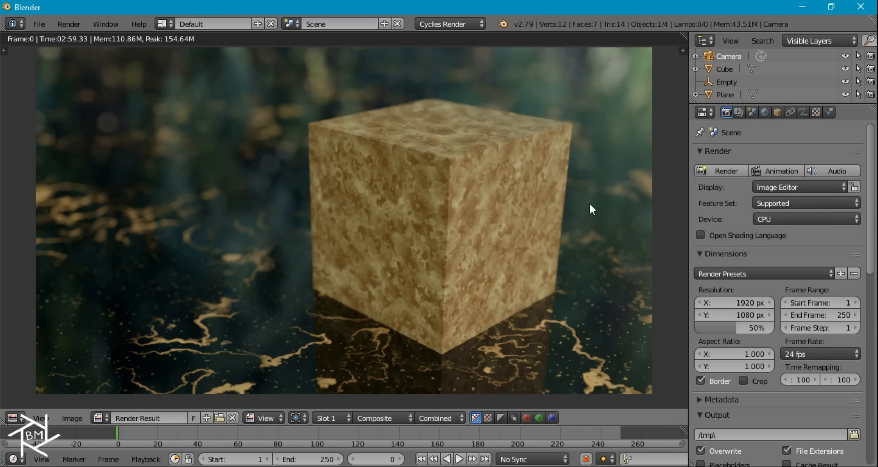
{"action": "scroll", "coordinate": [576, 209], "scroll_direction": "down", "scroll_amount": 2}
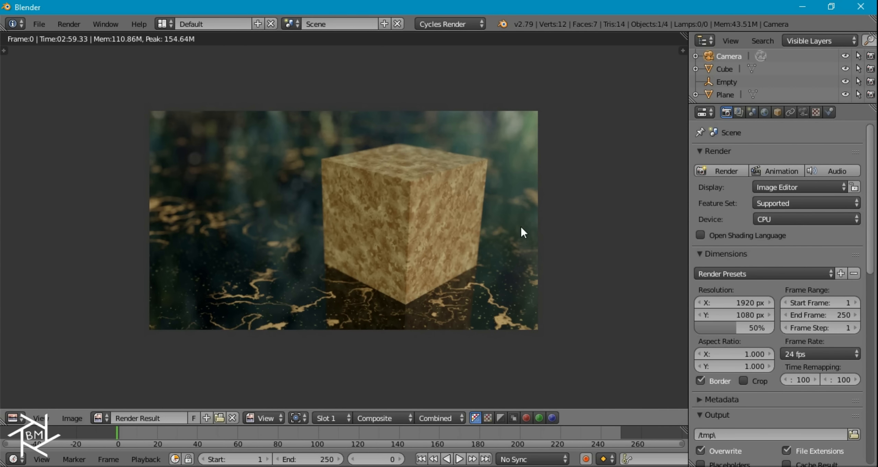
{"action": "scroll", "coordinate": [521, 228], "scroll_direction": "up", "scroll_amount": 2}
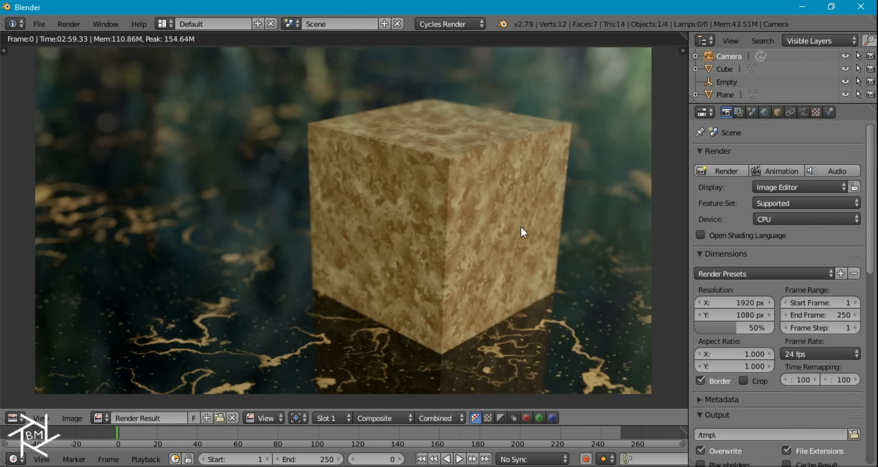
- Briefly maximize the Render Result, then split its viewer into two side-by-side panes
{"action": "key", "text": "ctrl+space"}
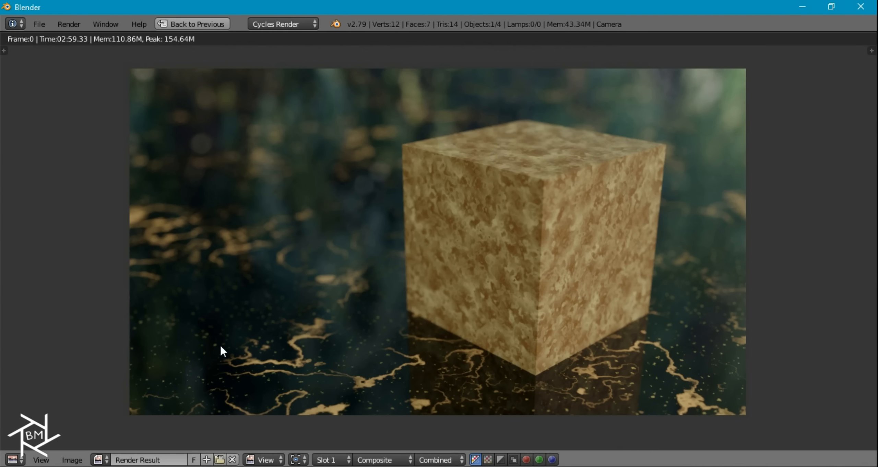
{"action": "key", "text": "ctrl+space"}
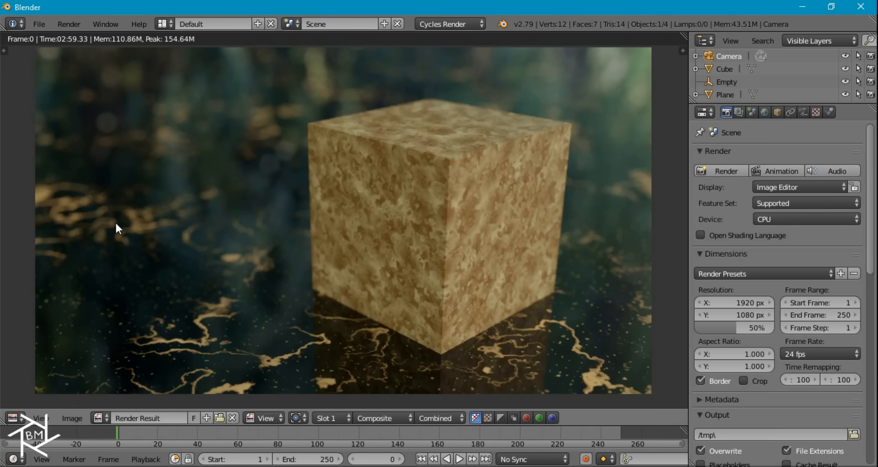
{"action": "left_click_drag", "start_coordinate": [3, 422], "coordinate": [380, 395]}
{"action": "left_click", "coordinate": [15, 418]}
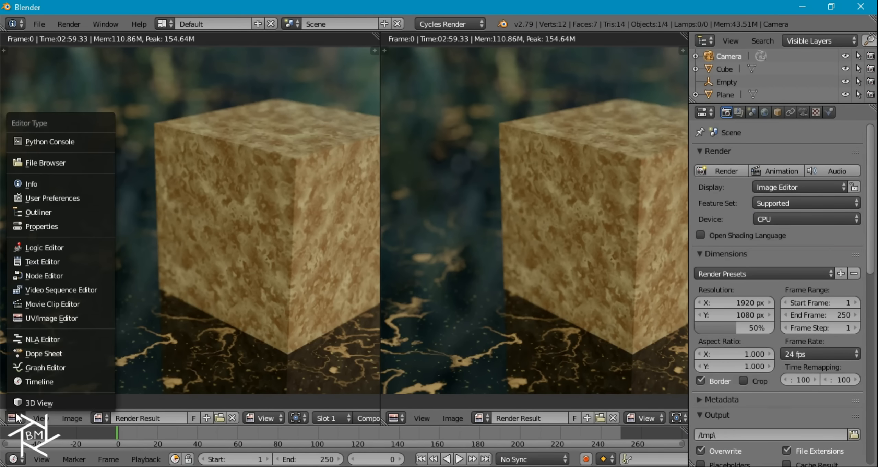
- Inspect the plane's Marble.001 node tree in a Node Editor, leaving the Mix factor at 0.200
{"action": "left_click", "coordinate": [47, 275]}
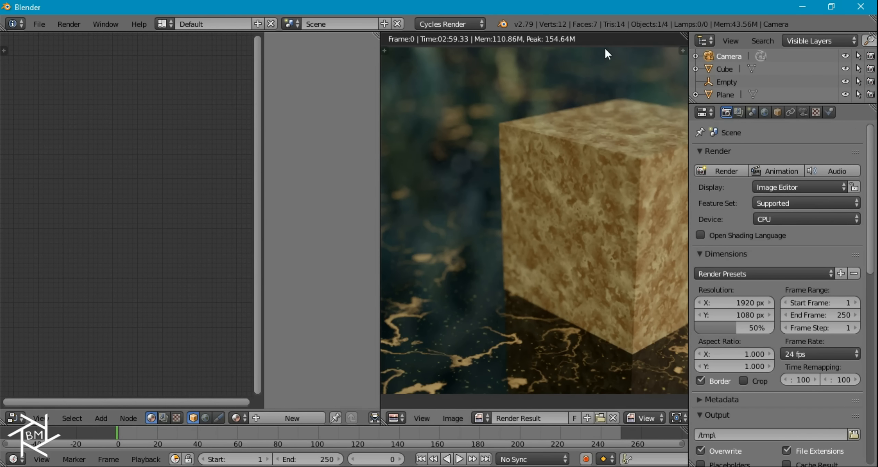
{"action": "left_click", "coordinate": [725, 95]}
{"action": "scroll", "coordinate": [221, 188], "scroll_direction": "up", "scroll_amount": 6}
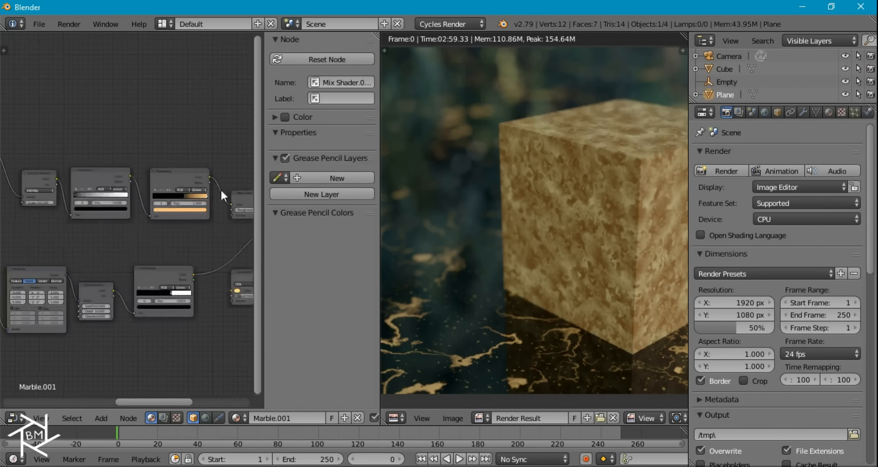
{"action": "middle_click_drag", "start_coordinate": [99, 194], "coordinate": [273, 155]}
{"action": "mouse_move", "coordinate": [211, 144]}
{"action": "left_mouse_down"}
{"action": "mouse_move", "coordinate": [231, 143]}
{"action": "mouse_move", "coordinate": [211, 143]}
{"action": "left_mouse_up"}
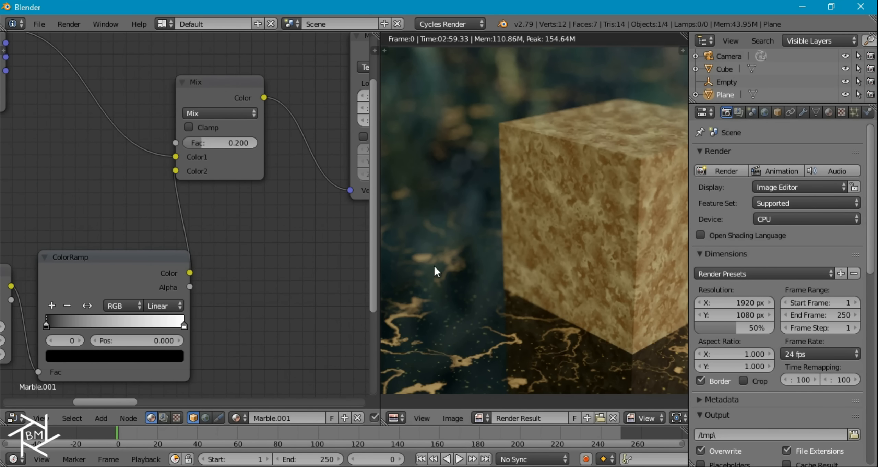
{"action": "scroll", "coordinate": [223, 201], "scroll_direction": "down", "scroll_amount": 5}
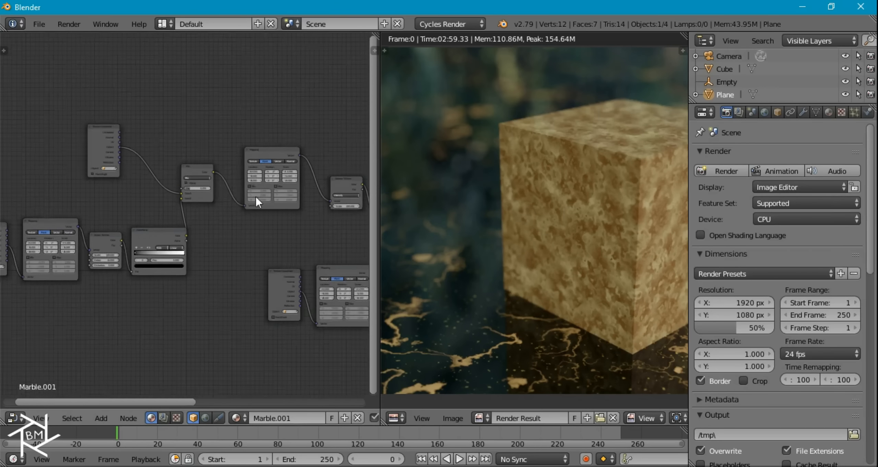
{"action": "middle_click_drag", "start_coordinate": [239, 236], "coordinate": [144, 235]}
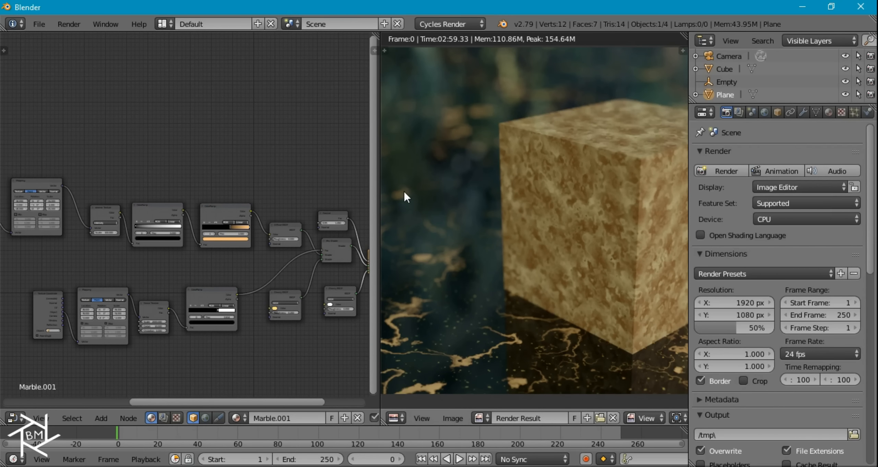
{"action": "middle_click_drag", "start_coordinate": [322, 261], "coordinate": [277, 241]}
- Join away the node editor pane and maximize the Render Result to fill the window
{"action": "left_click_drag", "start_coordinate": [381, 36], "coordinate": [356, 265]}
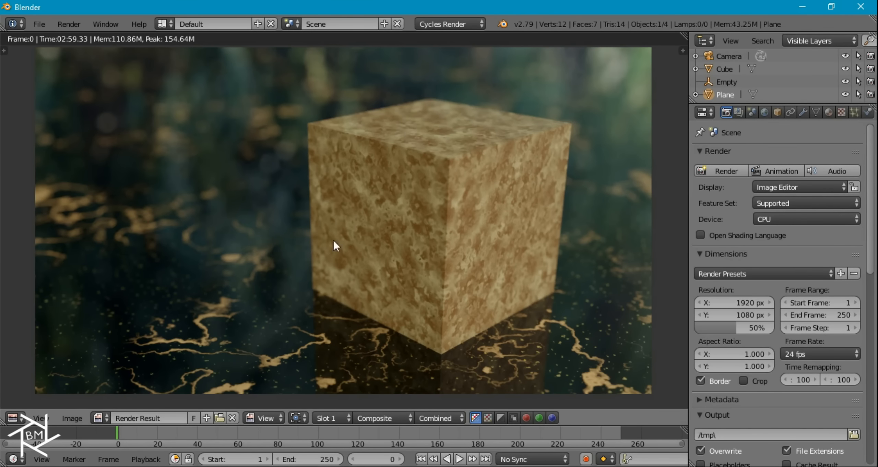
{"action": "key", "text": "shift+space"}
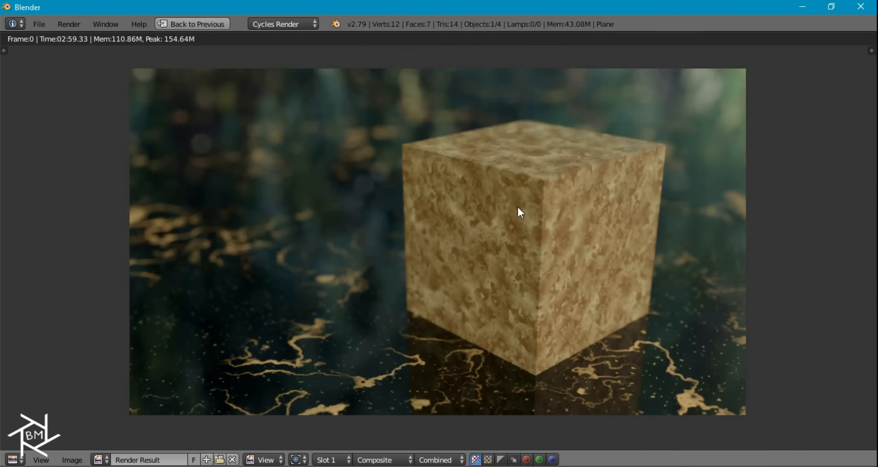
{"action": "scroll", "coordinate": [594, 231], "scroll_direction": "up", "scroll_amount": 1}
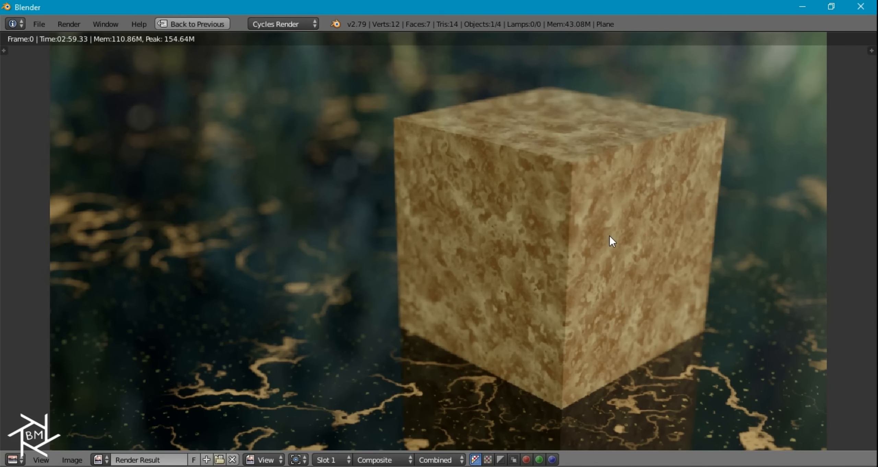
{"action": "scroll", "coordinate": [604, 231], "scroll_direction": "down", "scroll_amount": 2}
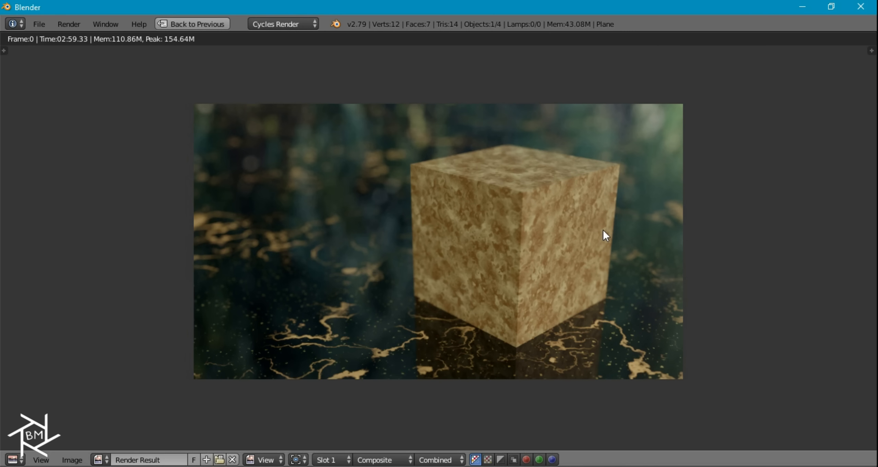